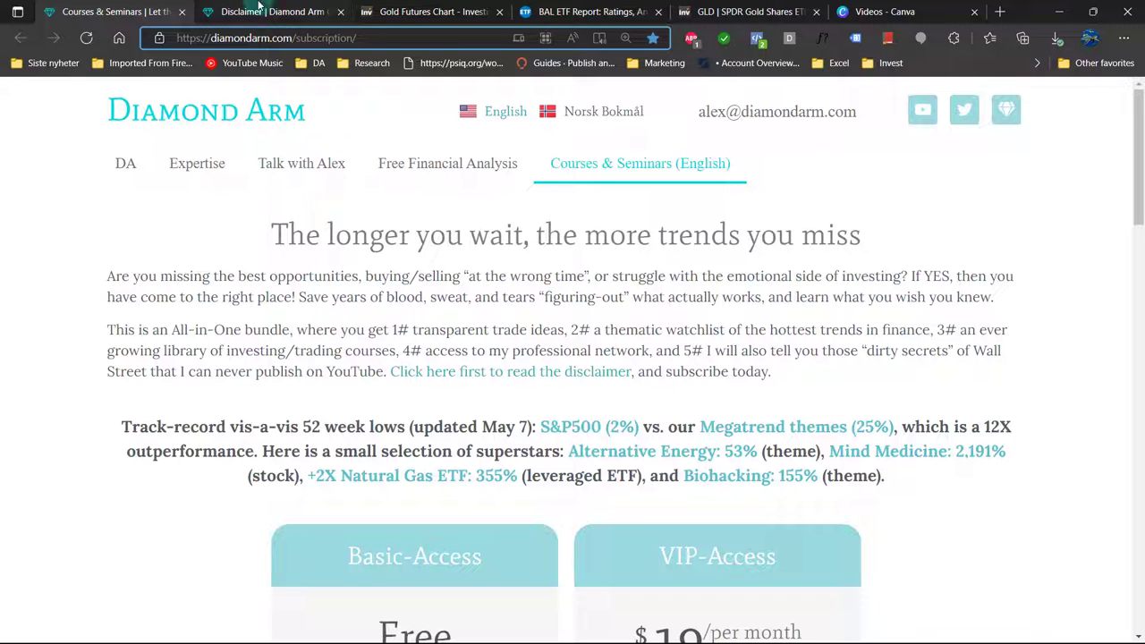
Switch to the 'Disclaimer | Diamond Arm' browser tab
{"action": "left_click", "coordinate": [260, 9]}
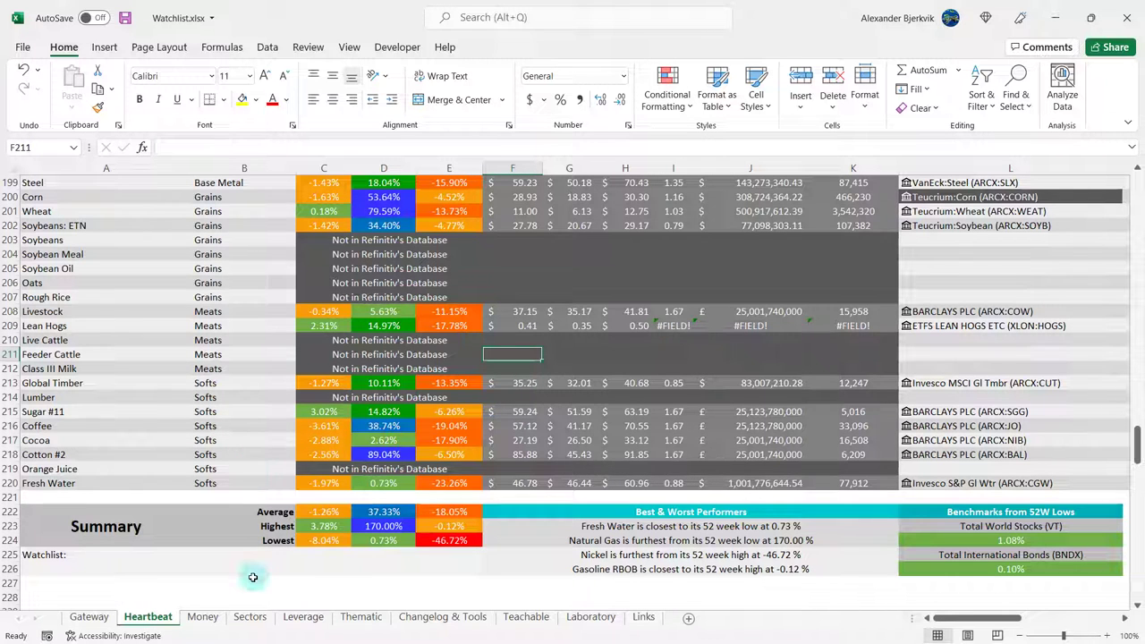
Inspect the Cotton #2 row's Softs sector and the formulas behind 89.04% and -6.50%
{"action": "scroll", "coordinate": [259, 528], "scroll_direction": "up", "scroll_amount": 1}
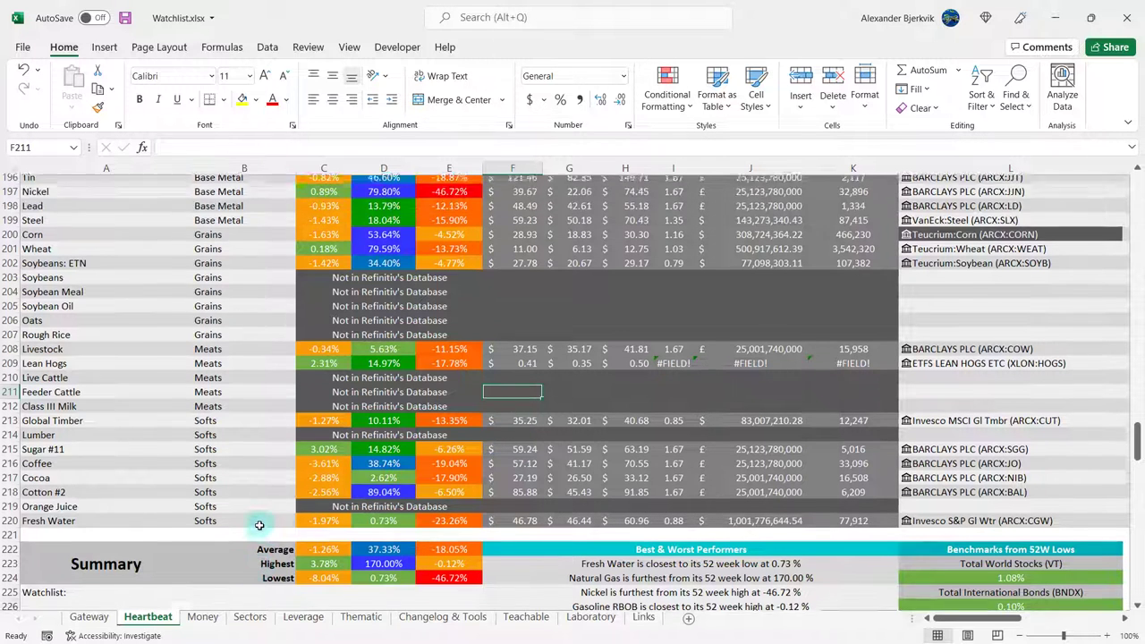
{"action": "left_click", "coordinate": [95, 501]}
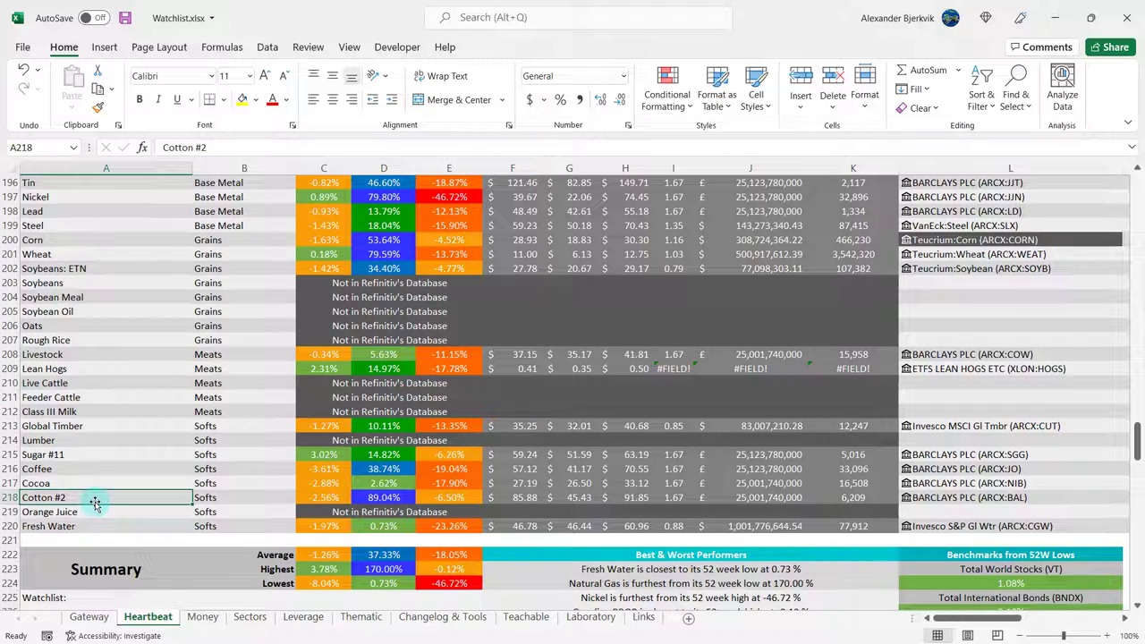
{"action": "left_click", "coordinate": [209, 498]}
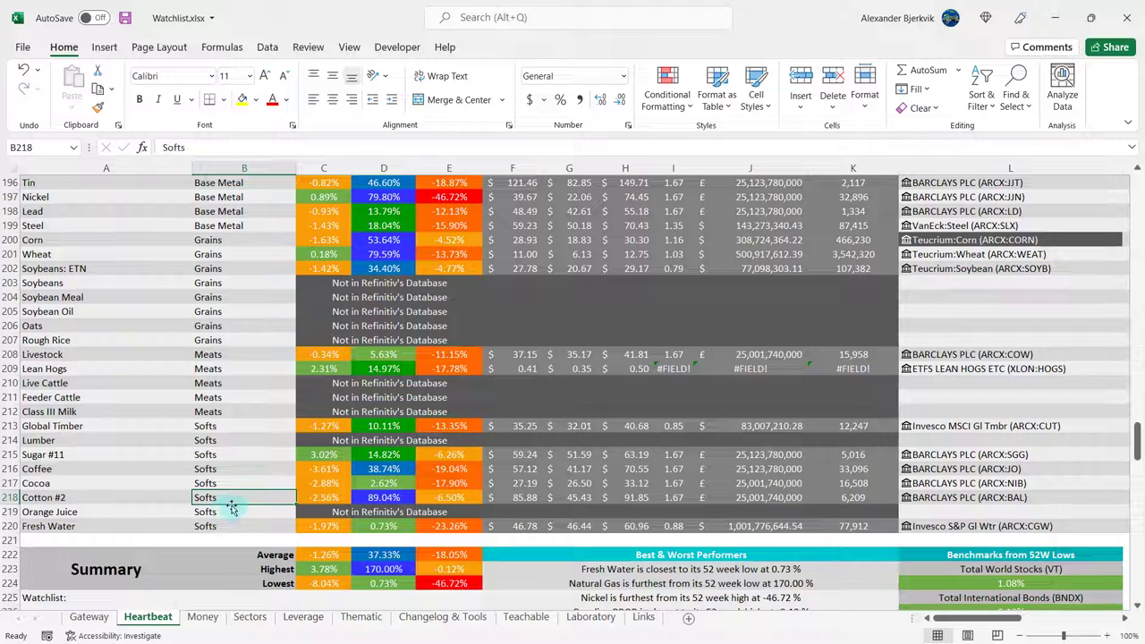
{"action": "left_click", "coordinate": [234, 442]}
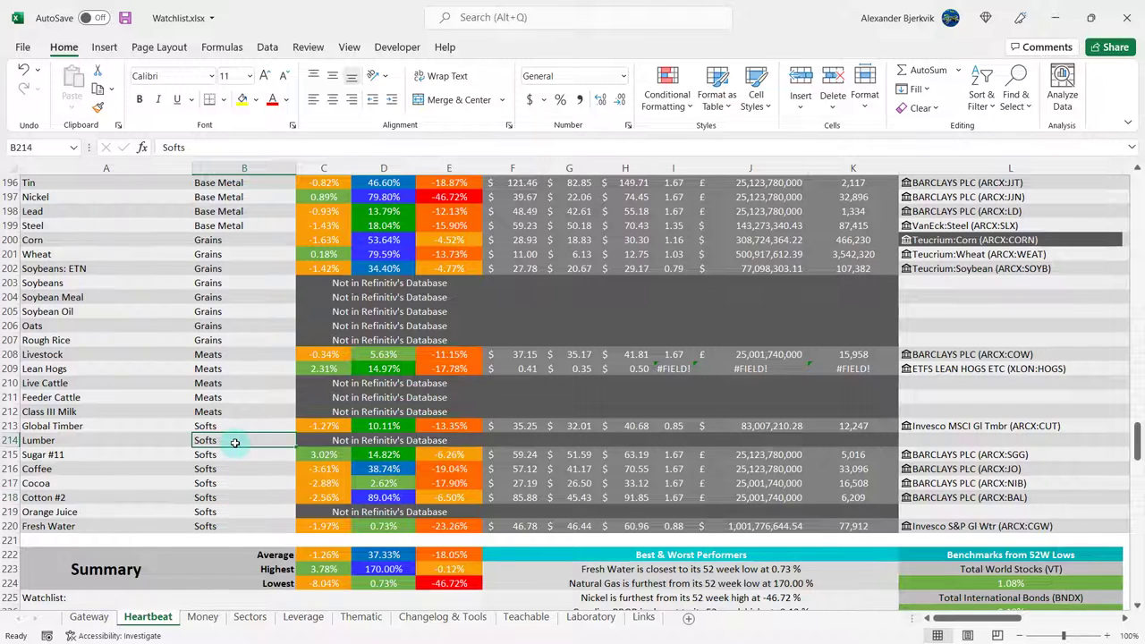
{"action": "left_click", "coordinate": [236, 467]}
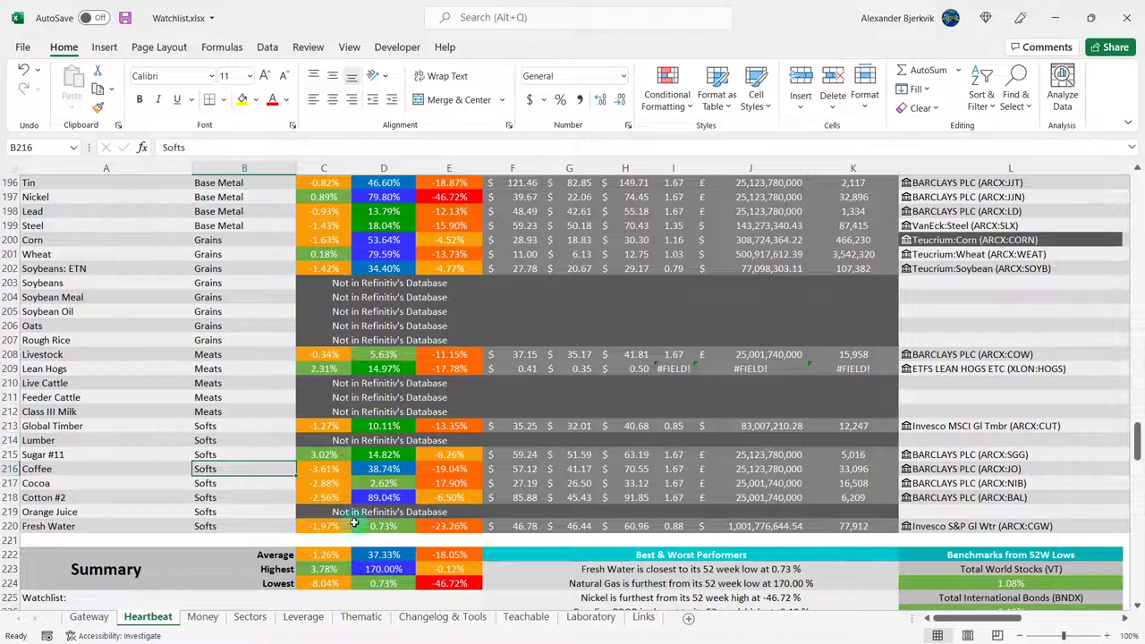
{"action": "left_click", "coordinate": [396, 500]}
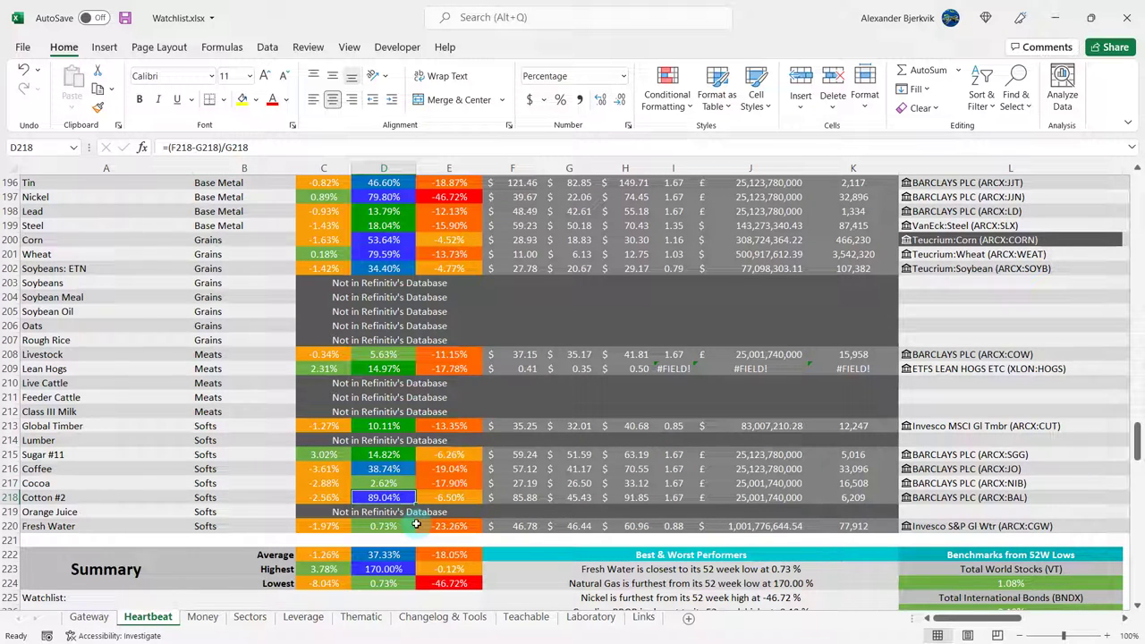
{"action": "left_click", "coordinate": [455, 497]}
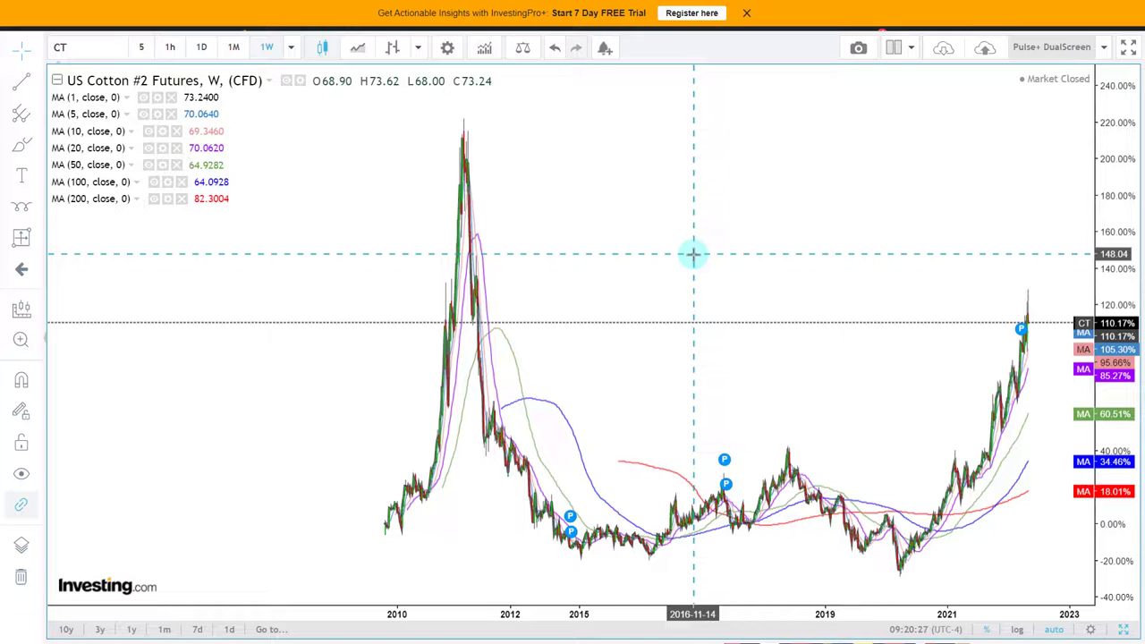
{"action": "scroll", "coordinate": [762, 251], "scroll_direction": "up", "scroll_amount": 5}
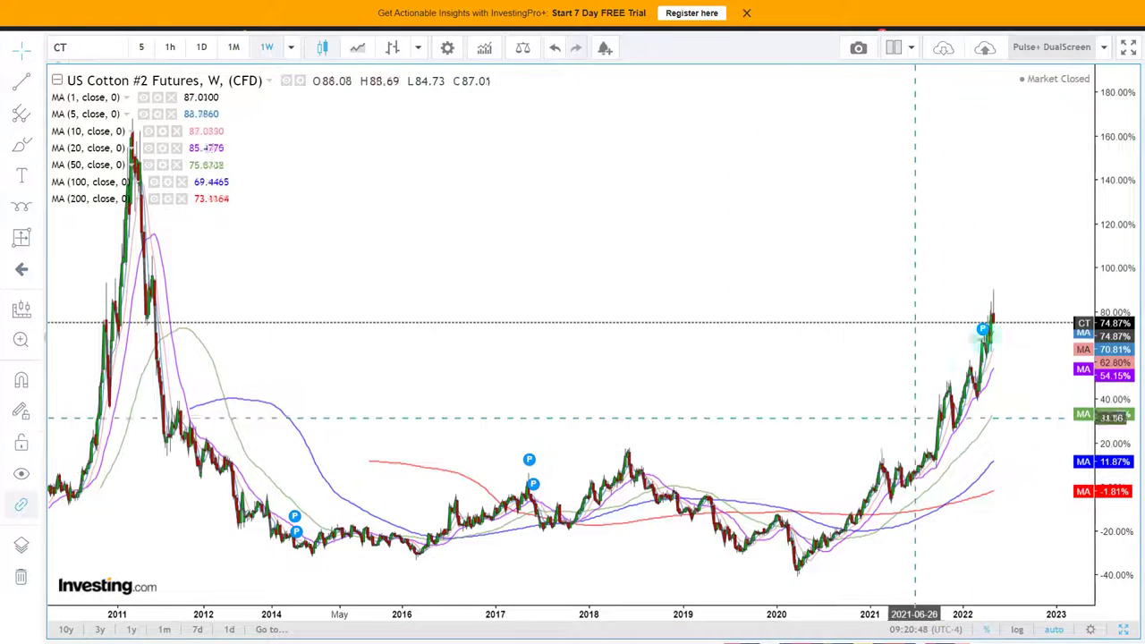
Pan the weekly US Cotton #2 chart slightly to show earlier history
{"action": "mouse_move", "coordinate": [517, 394]}
{"action": "left_mouse_down"}
{"action": "mouse_move", "coordinate": [757, 399]}
{"action": "mouse_move", "coordinate": [524, 402]}
{"action": "left_mouse_up"}
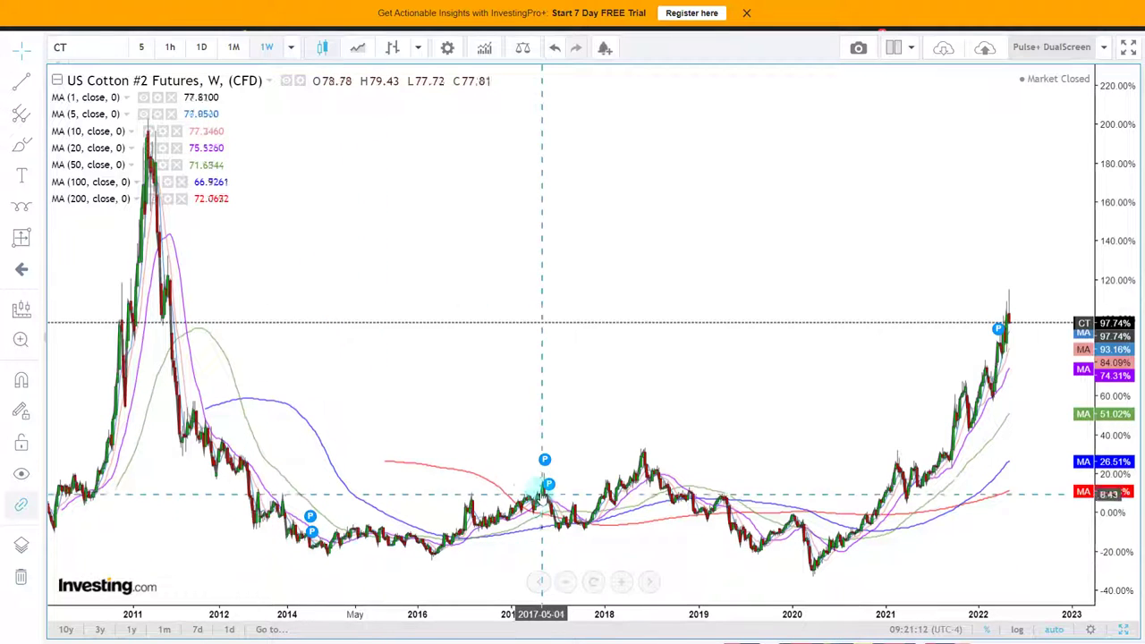
Measure the 2017 cotton decline with the Date and Price Range tool
{"action": "left_click", "coordinate": [39, 240]}
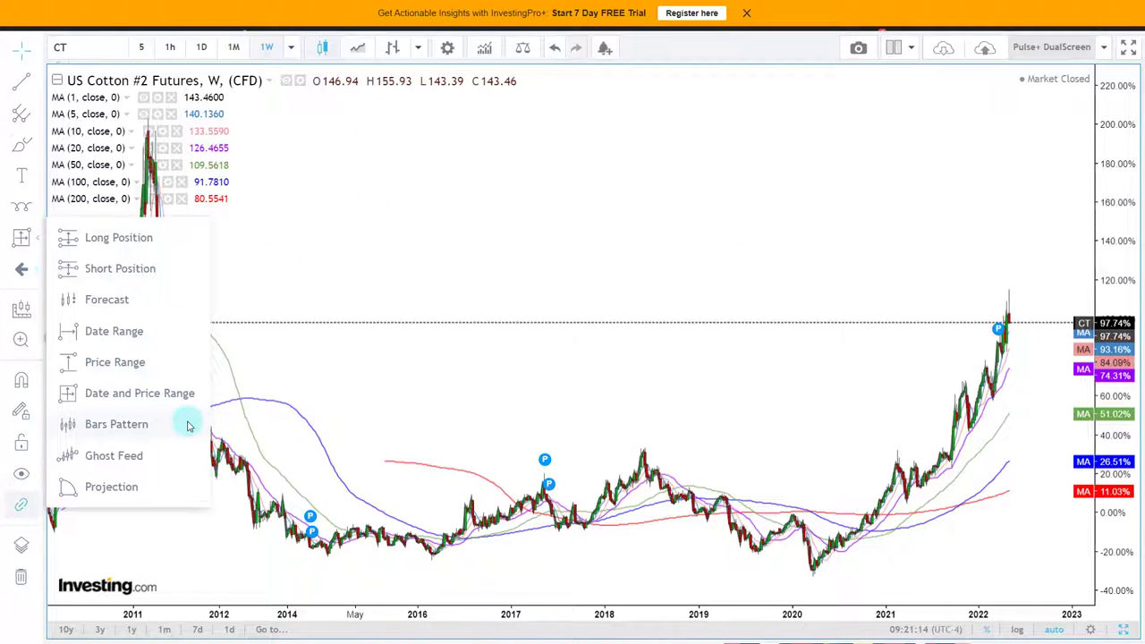
{"action": "left_click", "coordinate": [186, 391]}
{"action": "scroll", "coordinate": [154, 396], "scroll_direction": "up", "scroll_amount": 3}
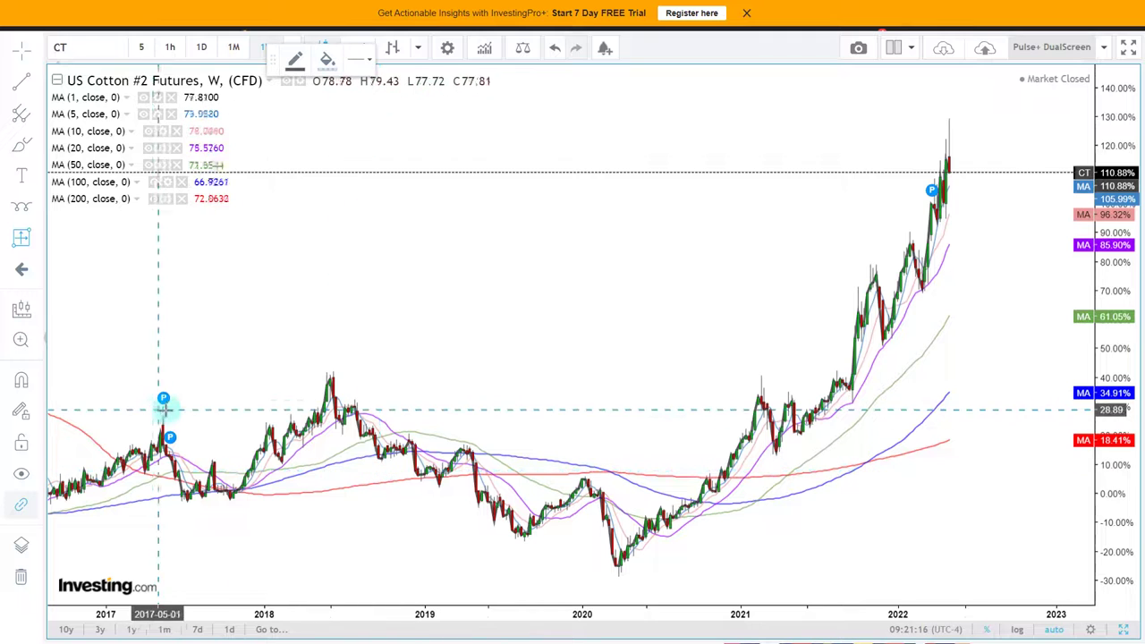
{"action": "left_click", "coordinate": [163, 411]}
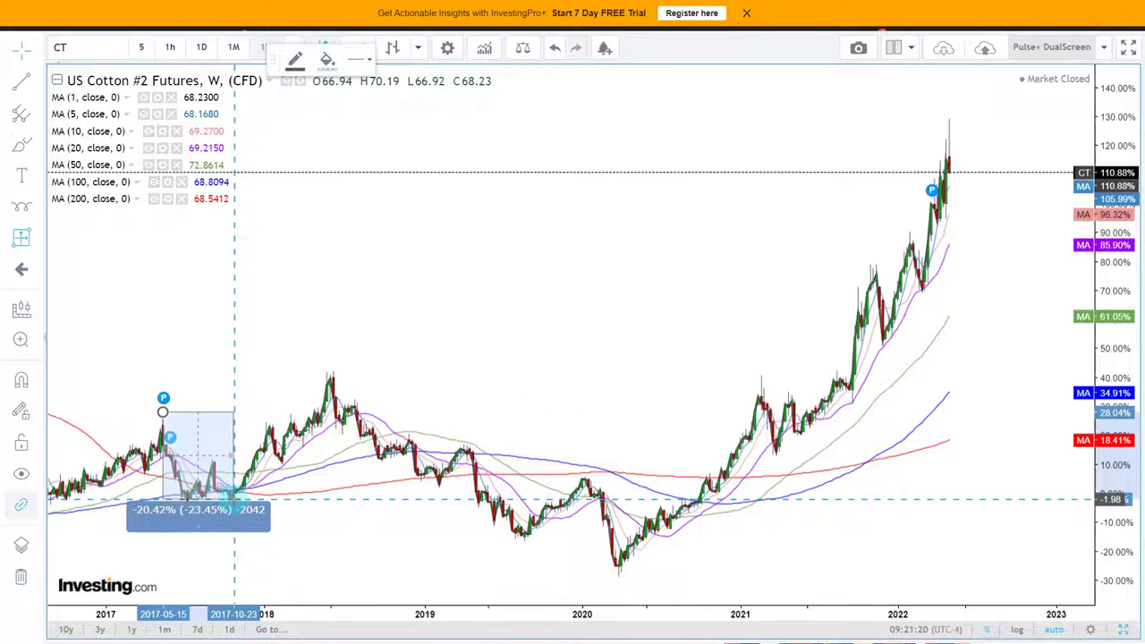
{"action": "left_click", "coordinate": [234, 495]}
Measure the 2018 peak to 2020 low decline at about -43.93%
{"action": "left_click_drag", "start_coordinate": [234, 493], "coordinate": [409, 379]}
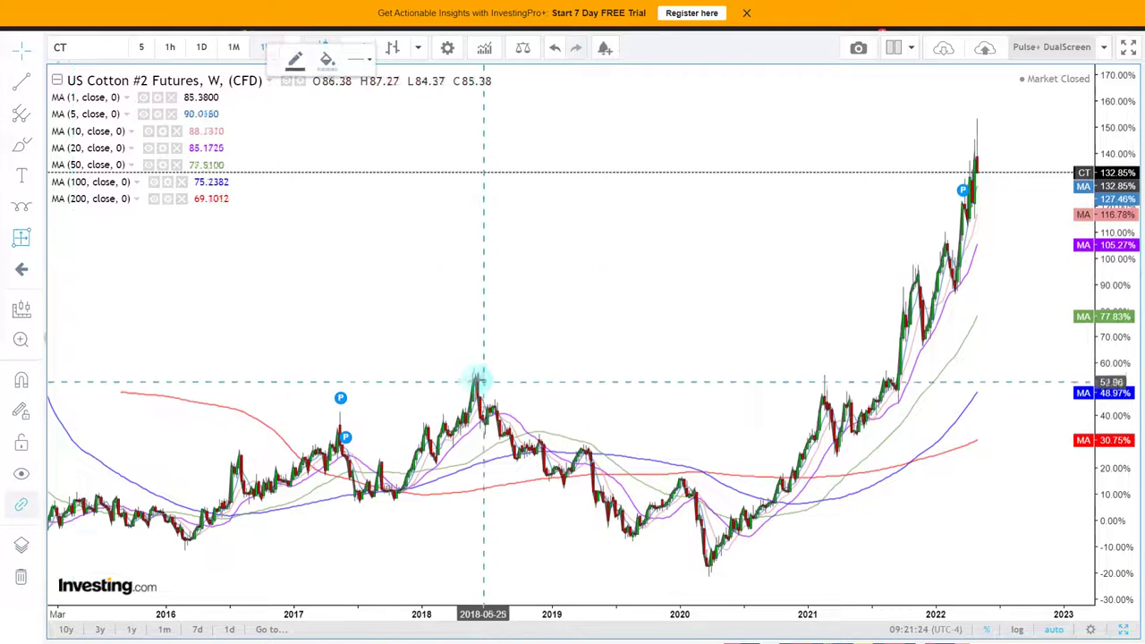
{"action": "left_click", "coordinate": [475, 379]}
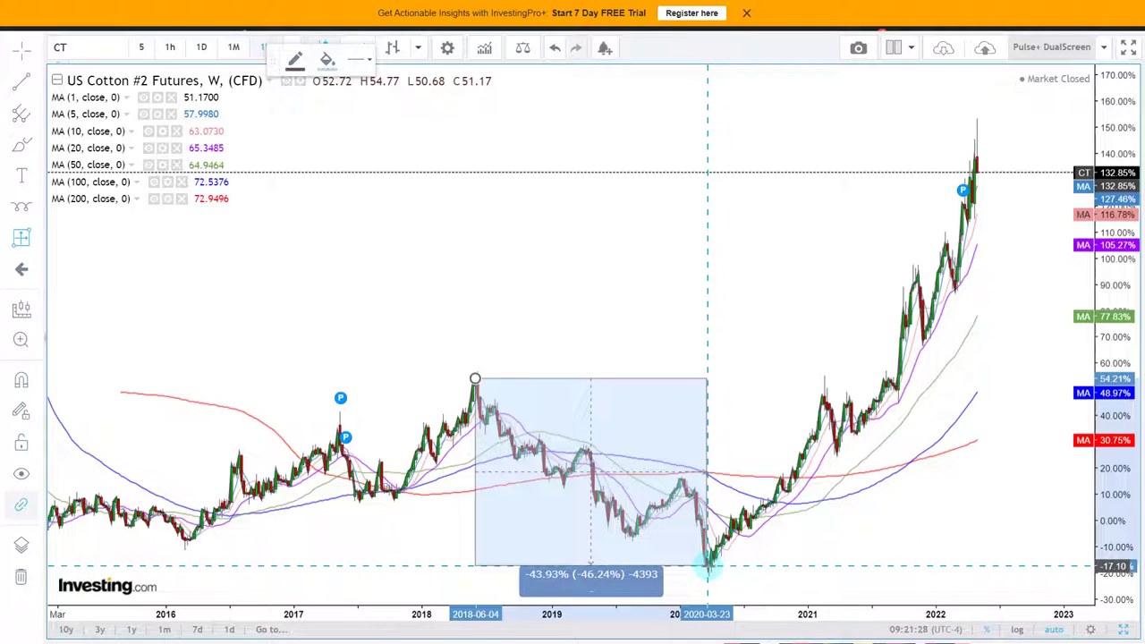
{"action": "left_click", "coordinate": [707, 566]}
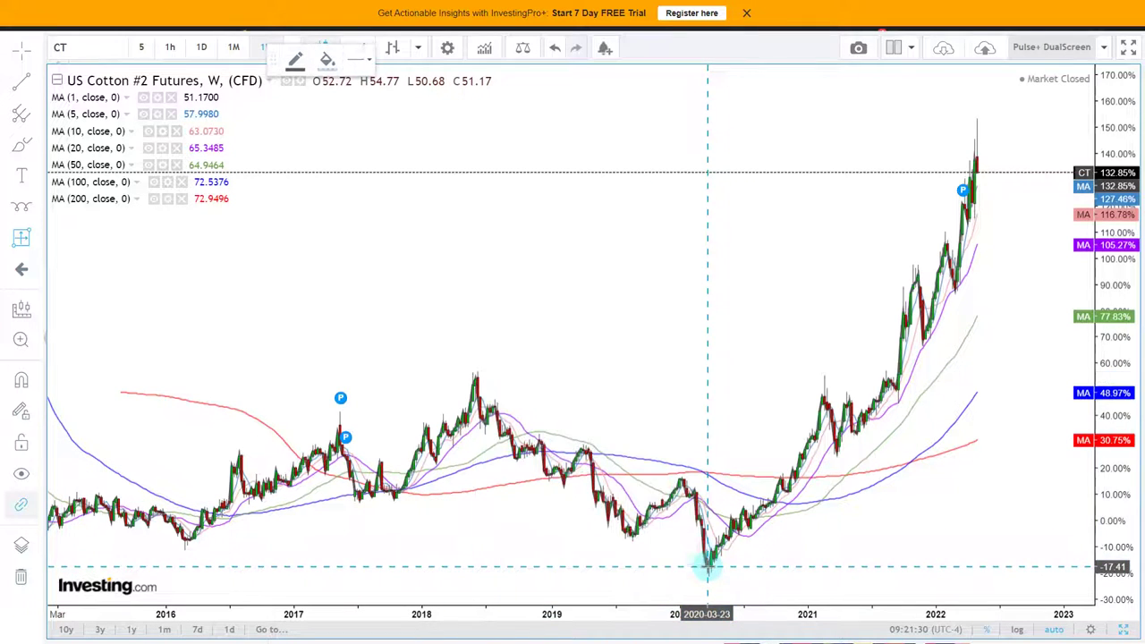
Zoom the chart out to cover 2014–2023 and switch it to daily candles
{"action": "scroll", "coordinate": [768, 365], "scroll_direction": "down", "scroll_amount": 5}
{"action": "scroll", "coordinate": [766, 358], "scroll_direction": "up", "scroll_amount": 5}
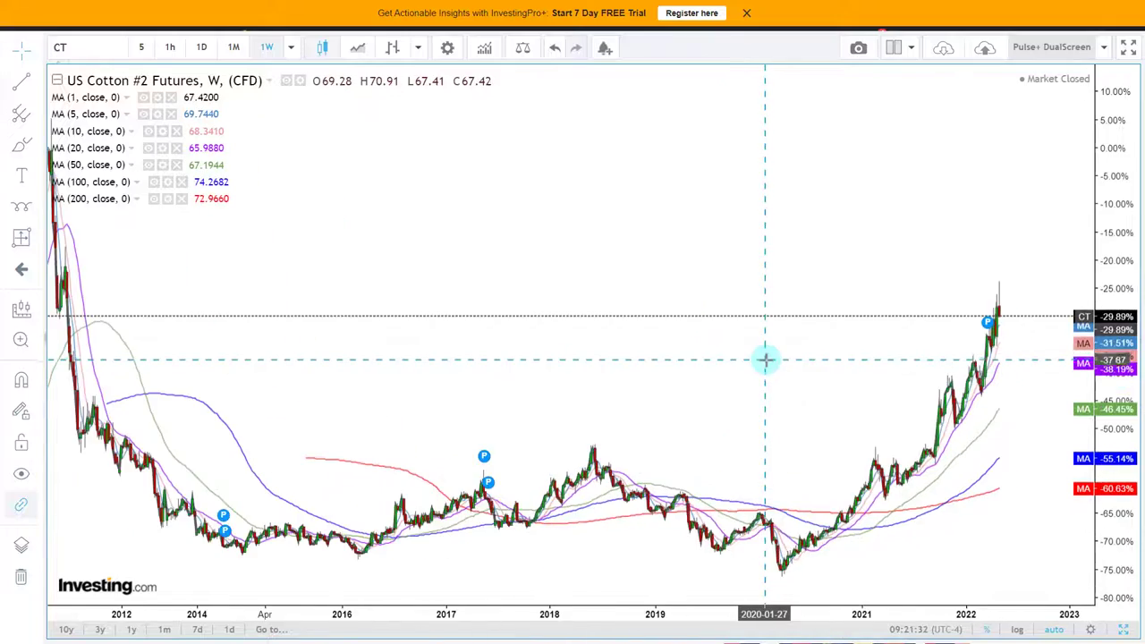
{"action": "scroll", "coordinate": [789, 367], "scroll_direction": "down", "scroll_amount": 4}
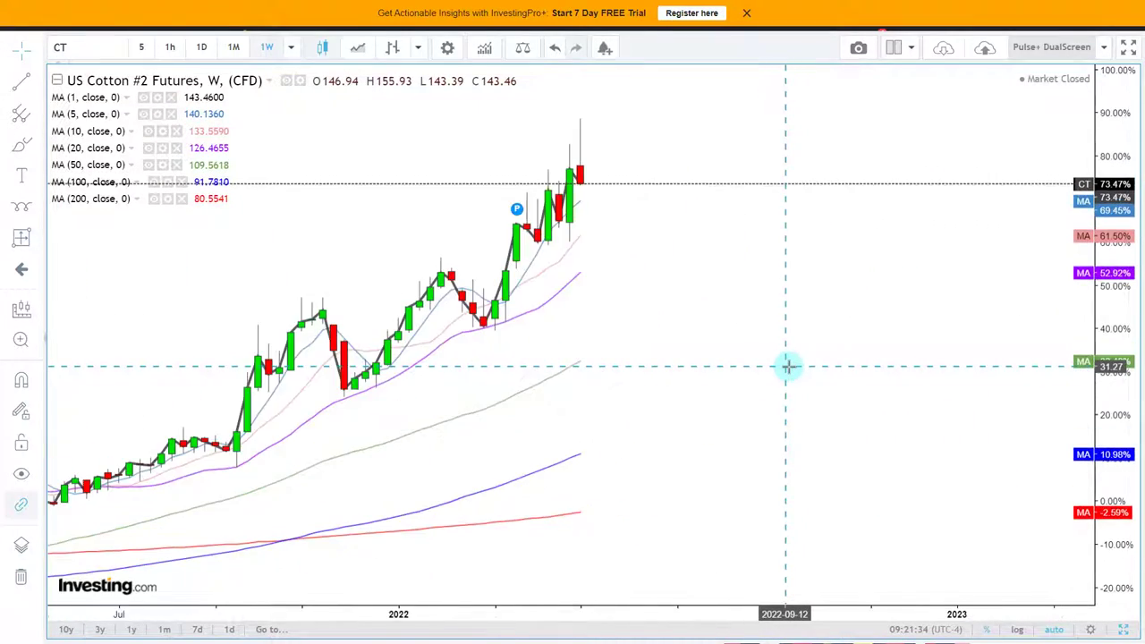
{"action": "scroll", "coordinate": [789, 367], "scroll_direction": "down", "scroll_amount": 2}
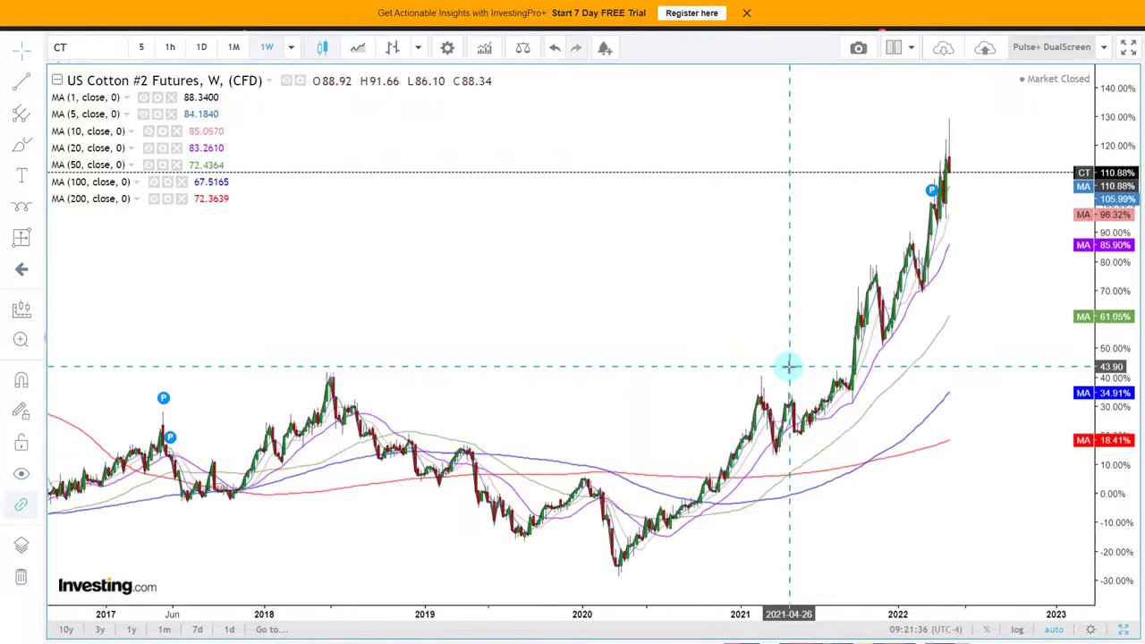
{"action": "scroll", "coordinate": [790, 366], "scroll_direction": "down", "scroll_amount": 3}
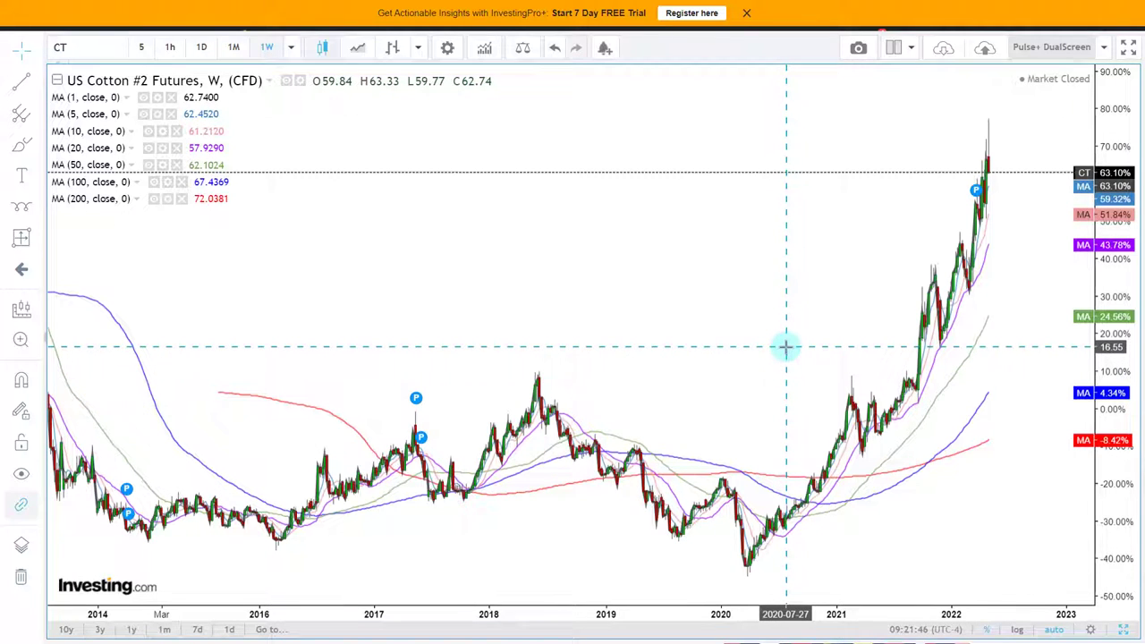
{"action": "left_click", "coordinate": [201, 47]}
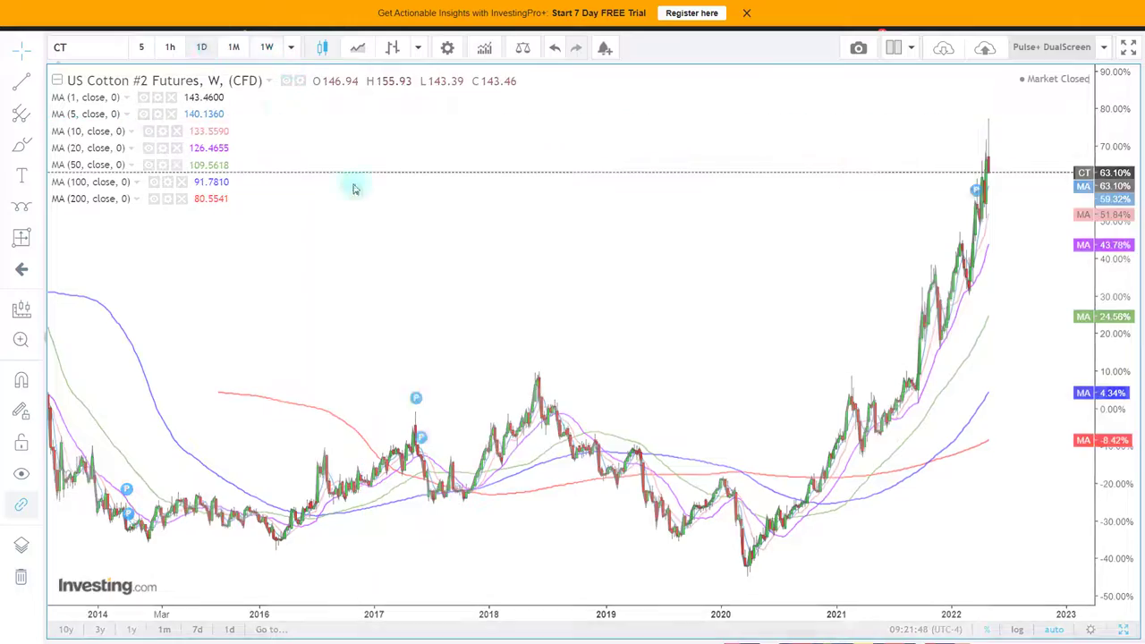
Review the daily cotton chart, then switch it back to the 1W weekly timeframe
{"action": "scroll", "coordinate": [678, 388], "scroll_direction": "up", "scroll_amount": 5}
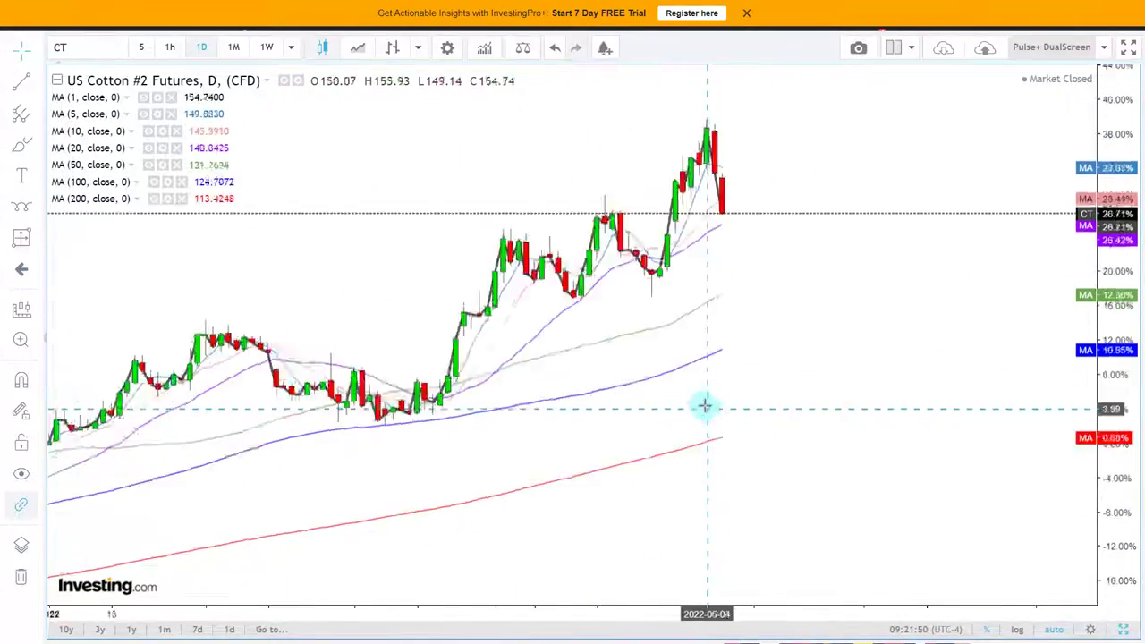
{"action": "scroll", "coordinate": [704, 407], "scroll_direction": "down", "scroll_amount": 2}
{"action": "scroll", "coordinate": [818, 265], "scroll_direction": "down", "scroll_amount": 2}
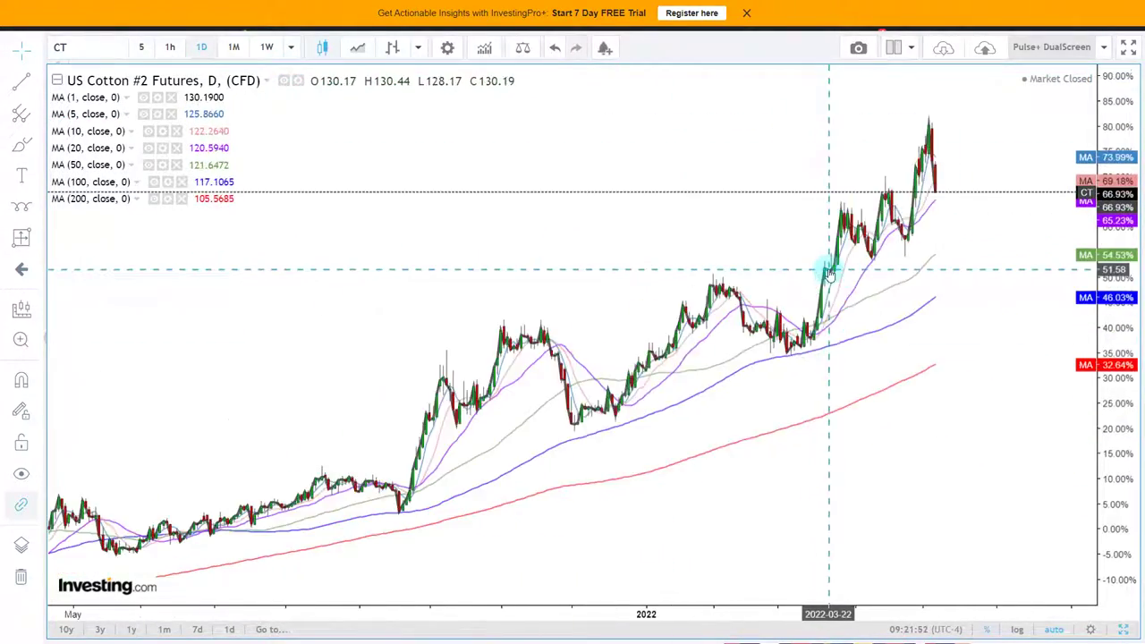
{"action": "scroll", "coordinate": [830, 273], "scroll_direction": "down", "scroll_amount": 2}
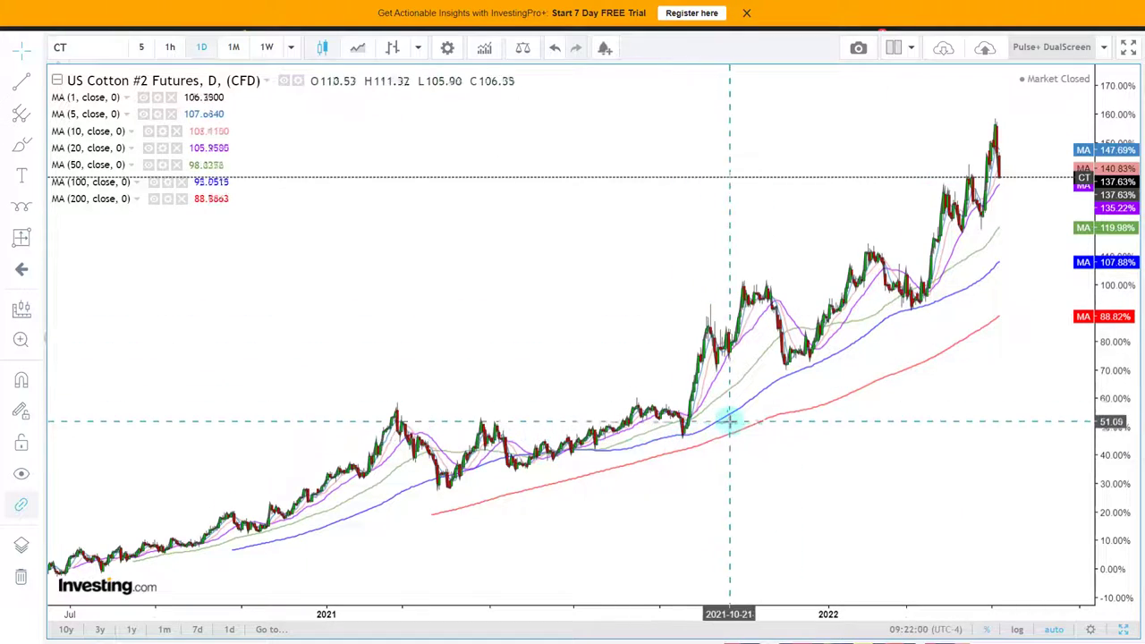
{"action": "scroll", "coordinate": [878, 328], "scroll_direction": "up", "scroll_amount": 3}
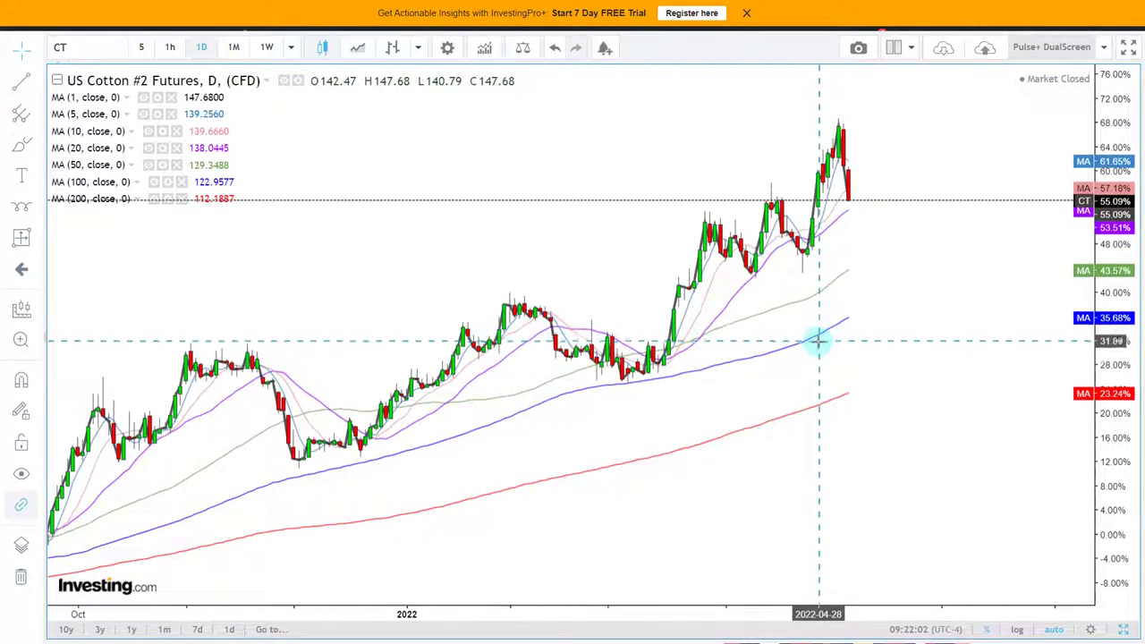
{"action": "scroll", "coordinate": [818, 340], "scroll_direction": "down", "scroll_amount": 3}
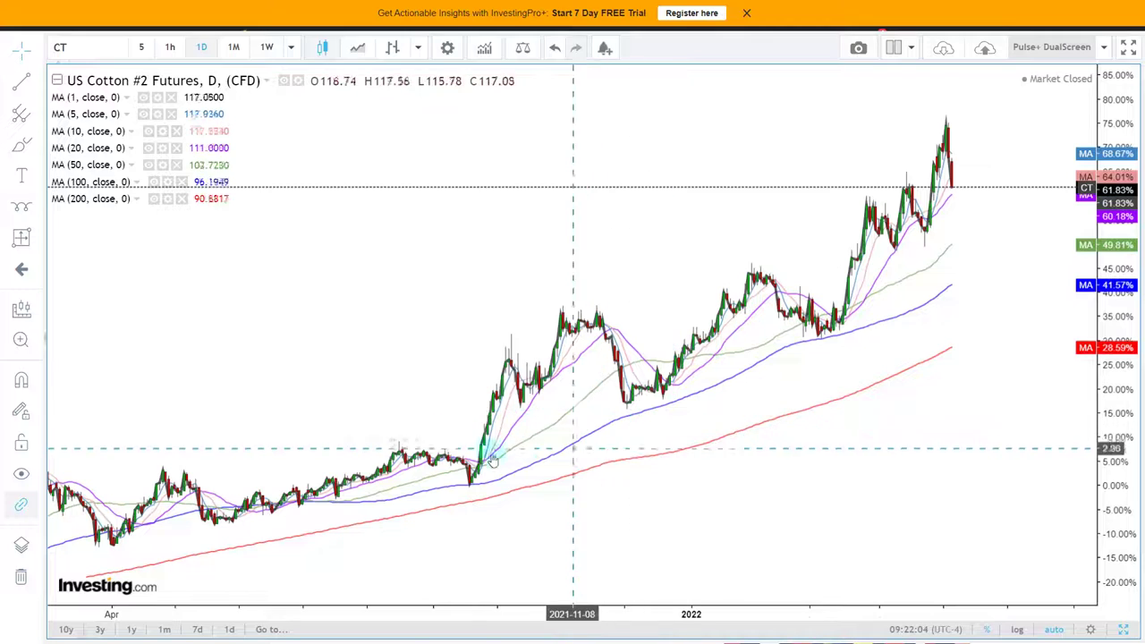
{"action": "left_click", "coordinate": [264, 52]}
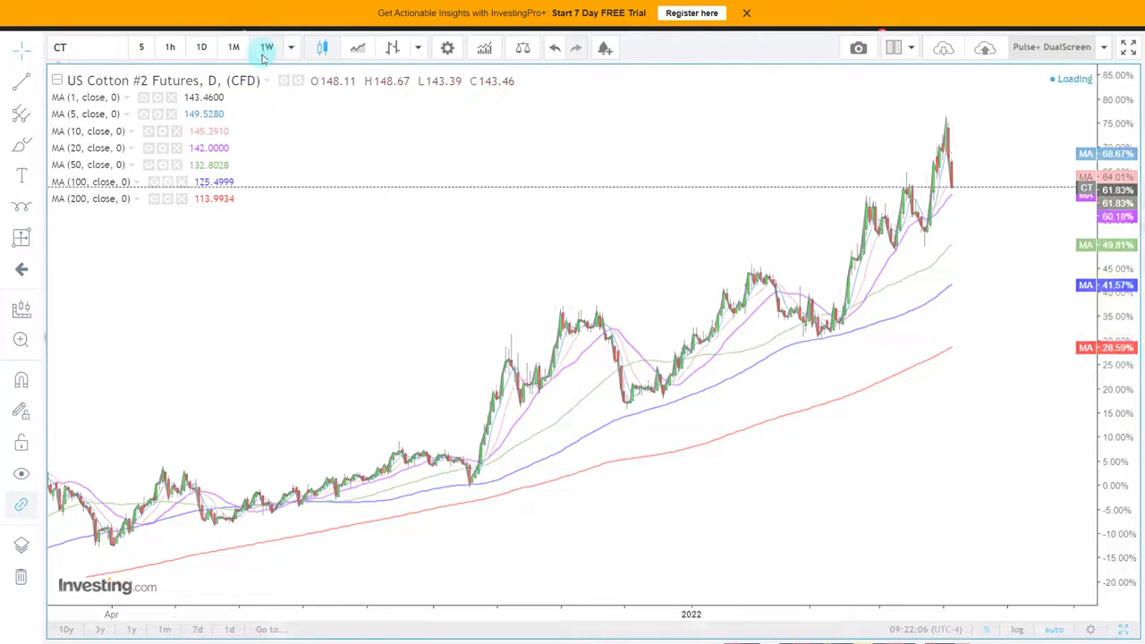
{"action": "scroll", "coordinate": [644, 362], "scroll_direction": "up", "scroll_amount": 3}
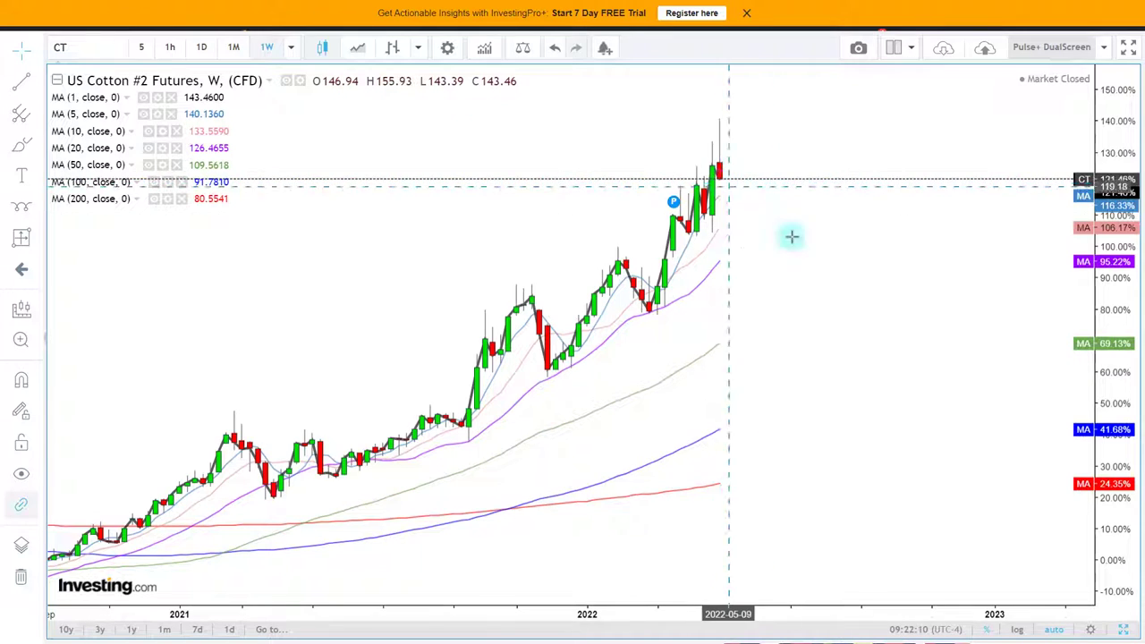
{"action": "scroll", "coordinate": [793, 235], "scroll_direction": "down", "scroll_amount": 3}
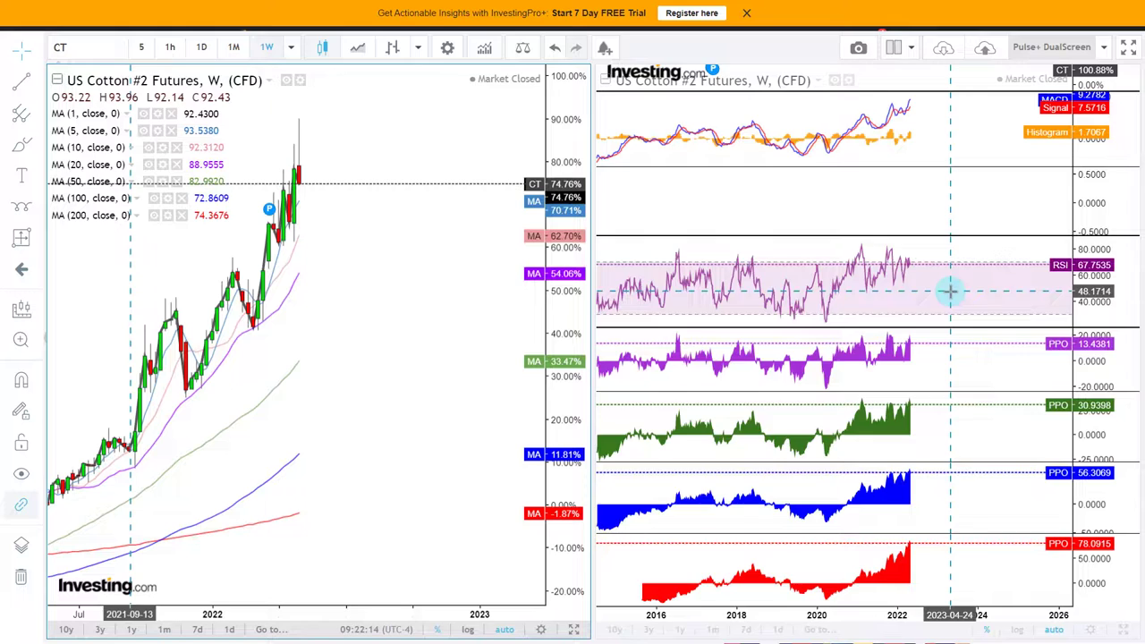
{"action": "scroll", "coordinate": [862, 255], "scroll_direction": "up", "scroll_amount": 2}
{"action": "scroll", "coordinate": [935, 296], "scroll_direction": "down", "scroll_amount": 4}
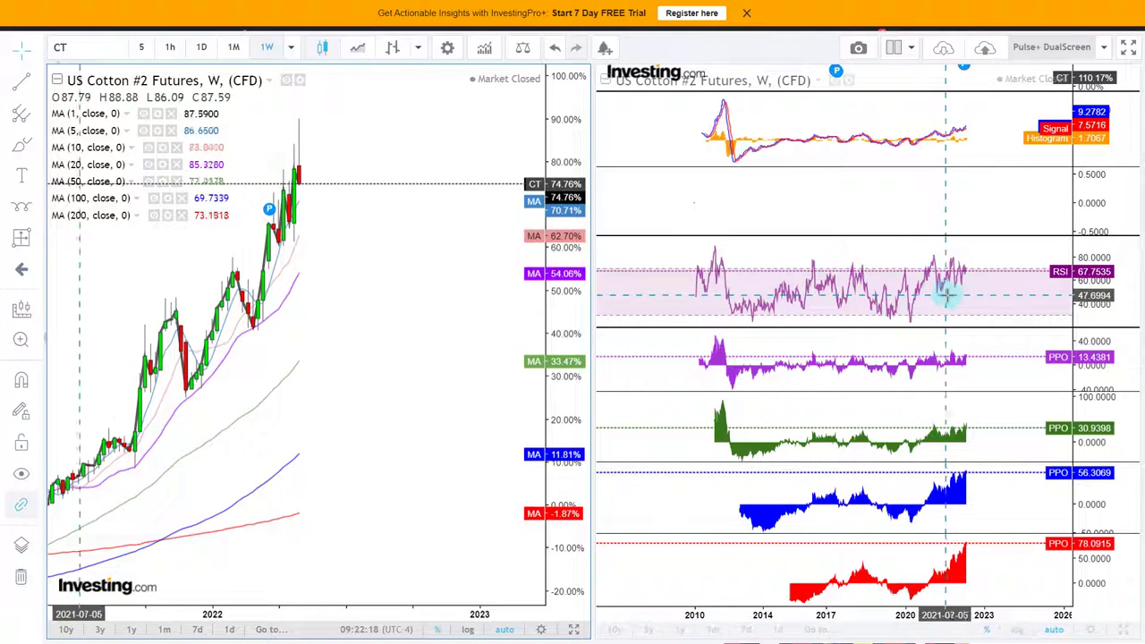
{"action": "scroll", "coordinate": [953, 297], "scroll_direction": "up", "scroll_amount": 2}
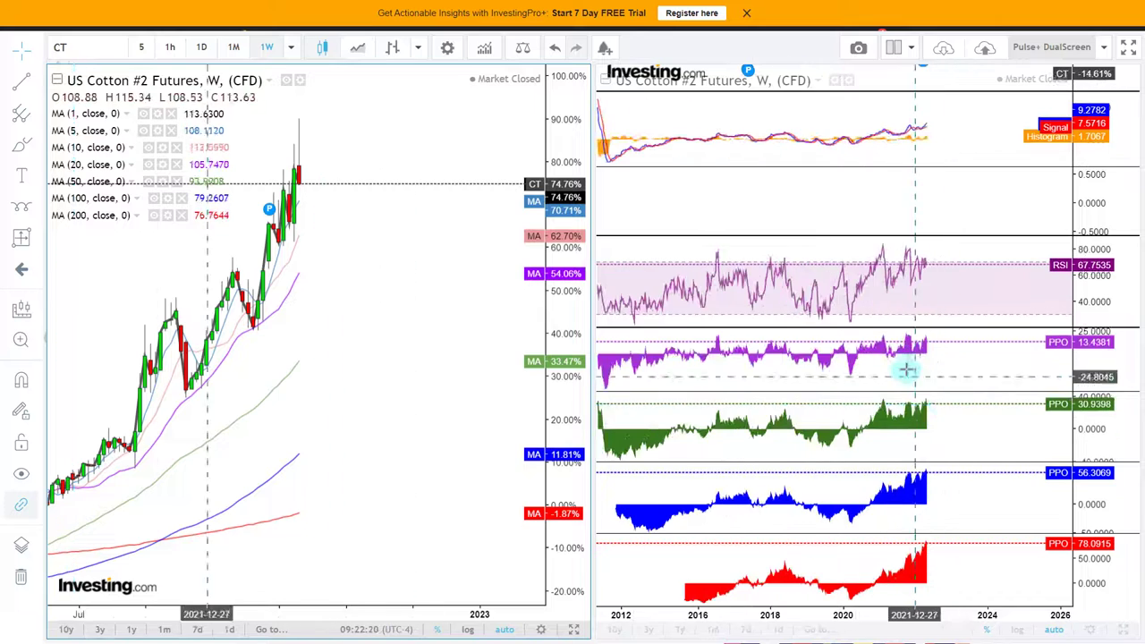
{"action": "scroll", "coordinate": [895, 344], "scroll_direction": "down", "scroll_amount": 2}
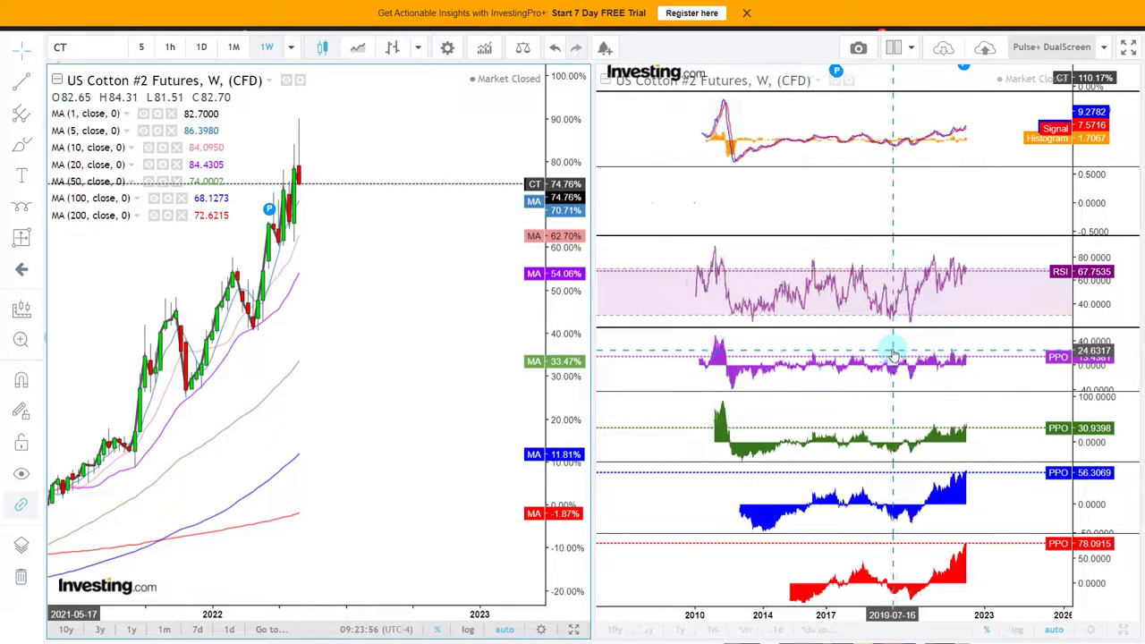
{"action": "scroll", "coordinate": [913, 429], "scroll_direction": "down", "scroll_amount": 2}
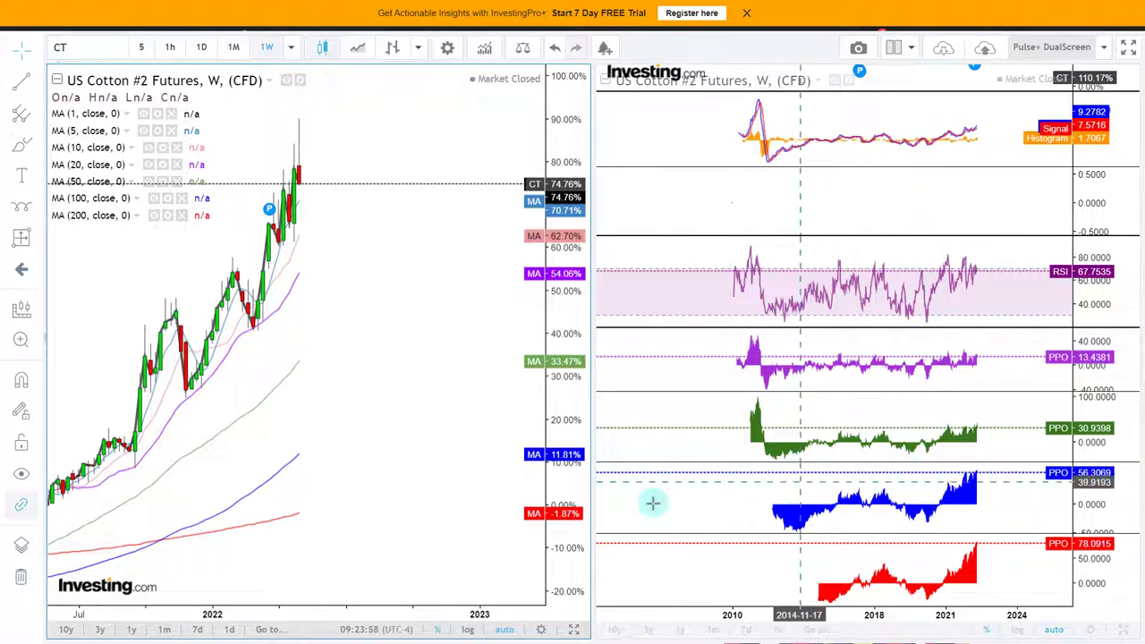
{"action": "left_click_drag", "start_coordinate": [416, 460], "coordinate": [506, 475]}
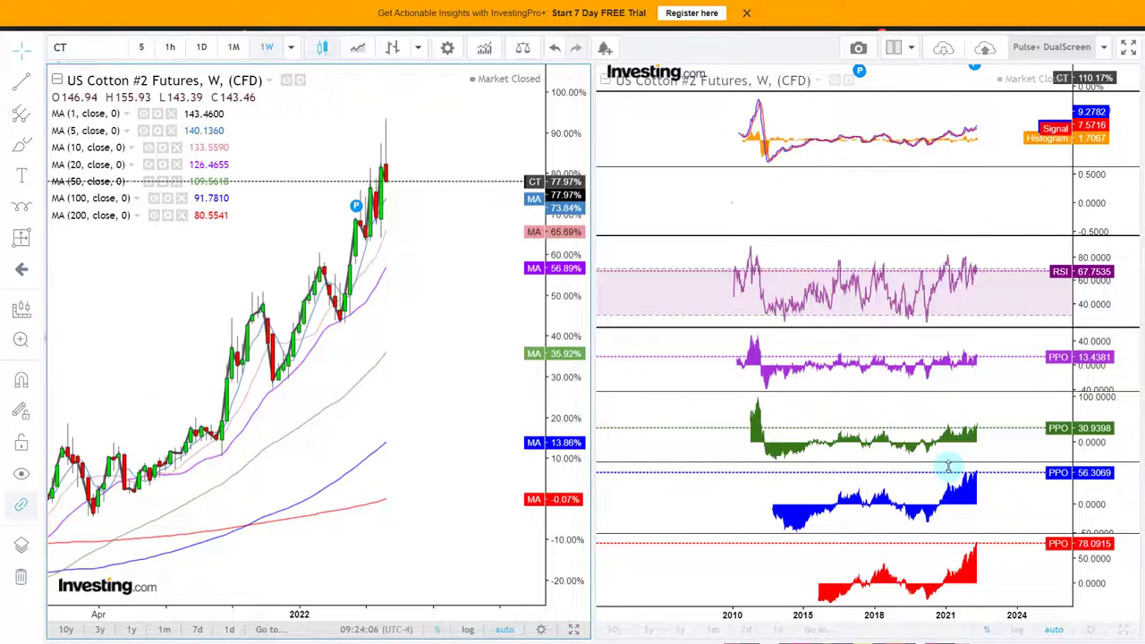
{"action": "scroll", "coordinate": [936, 455], "scroll_direction": "down", "scroll_amount": 1}
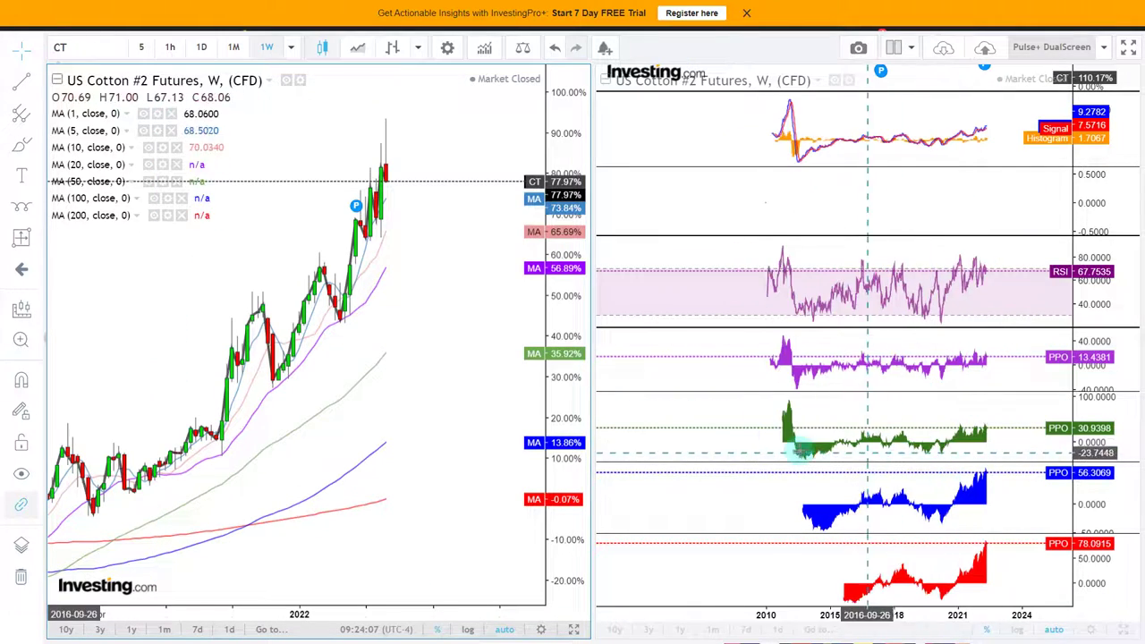
{"action": "left_click", "coordinate": [201, 49]}
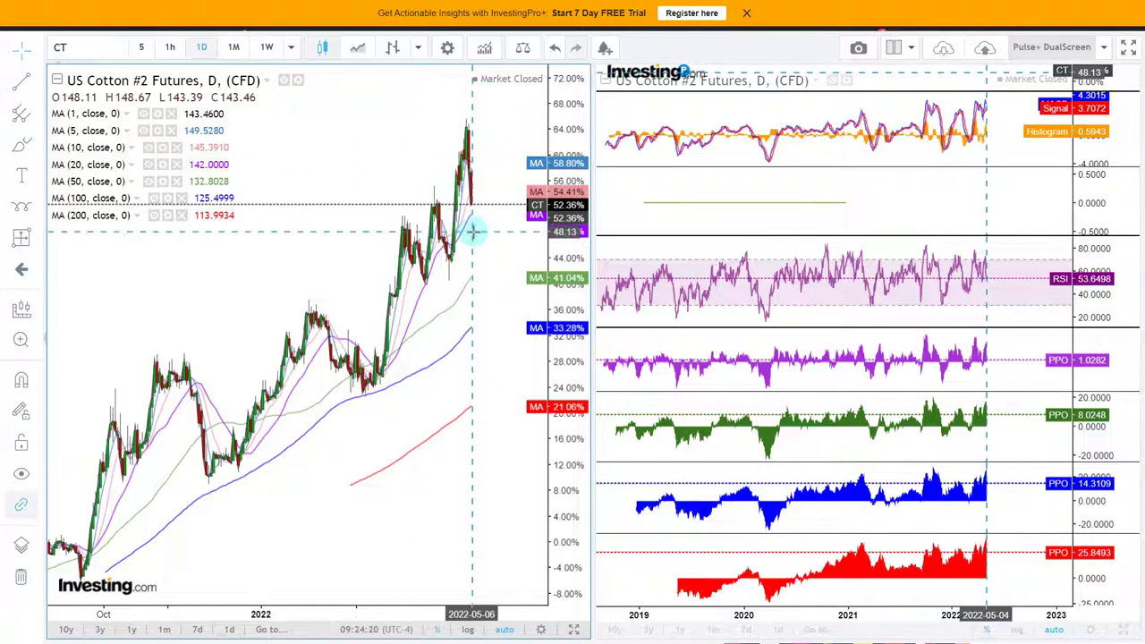
Return the cotton charts to 1W weekly data and open the watchlist's Laboratory sheet
{"action": "scroll", "coordinate": [475, 230], "scroll_direction": "up", "scroll_amount": 4}
{"action": "scroll", "coordinate": [361, 212], "scroll_direction": "down", "scroll_amount": 3}
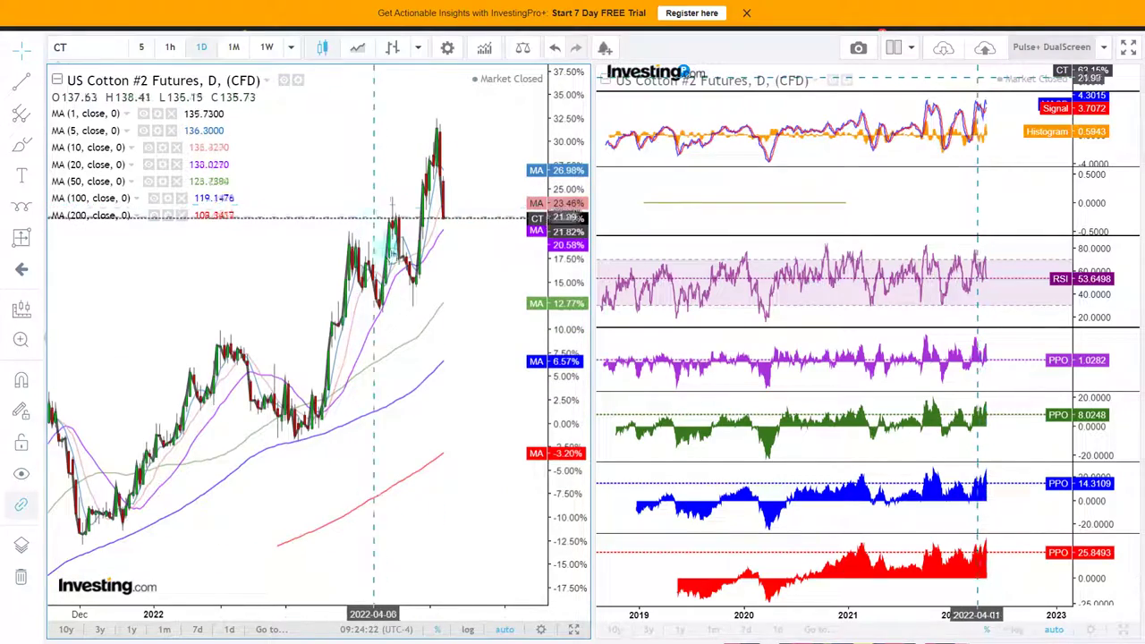
{"action": "left_click", "coordinate": [266, 46]}
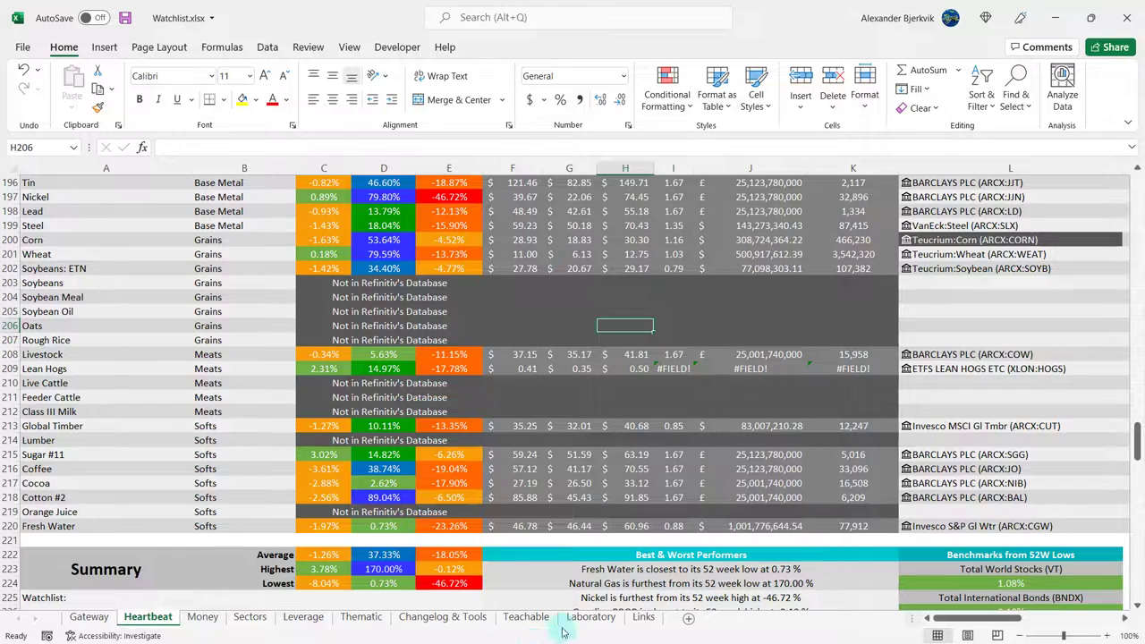
{"action": "left_click", "coordinate": [587, 617]}
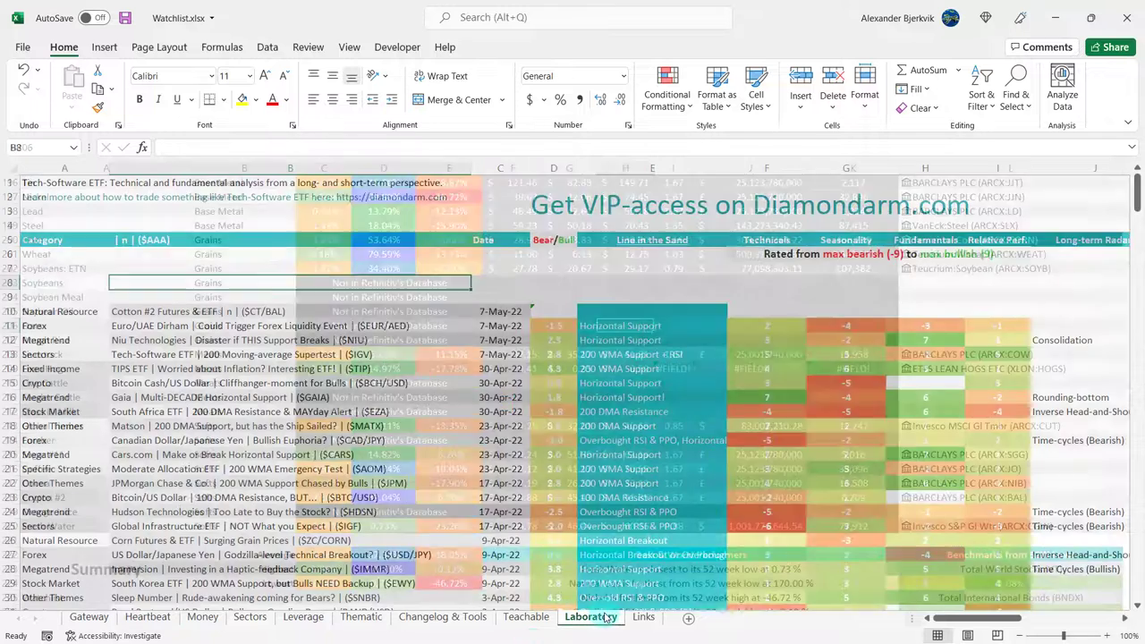
Enter 'Overbought' as Cotton #2's Line in the Sand in cell E10
{"action": "left_click", "coordinate": [621, 308]}
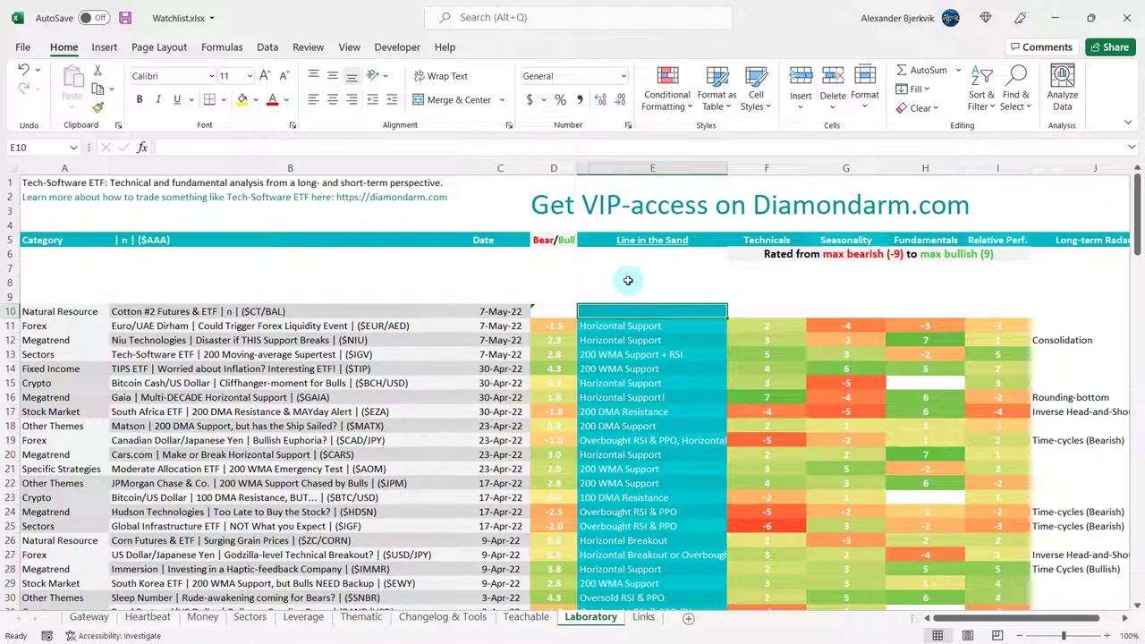
{"action": "type", "text": "Overbopu"}
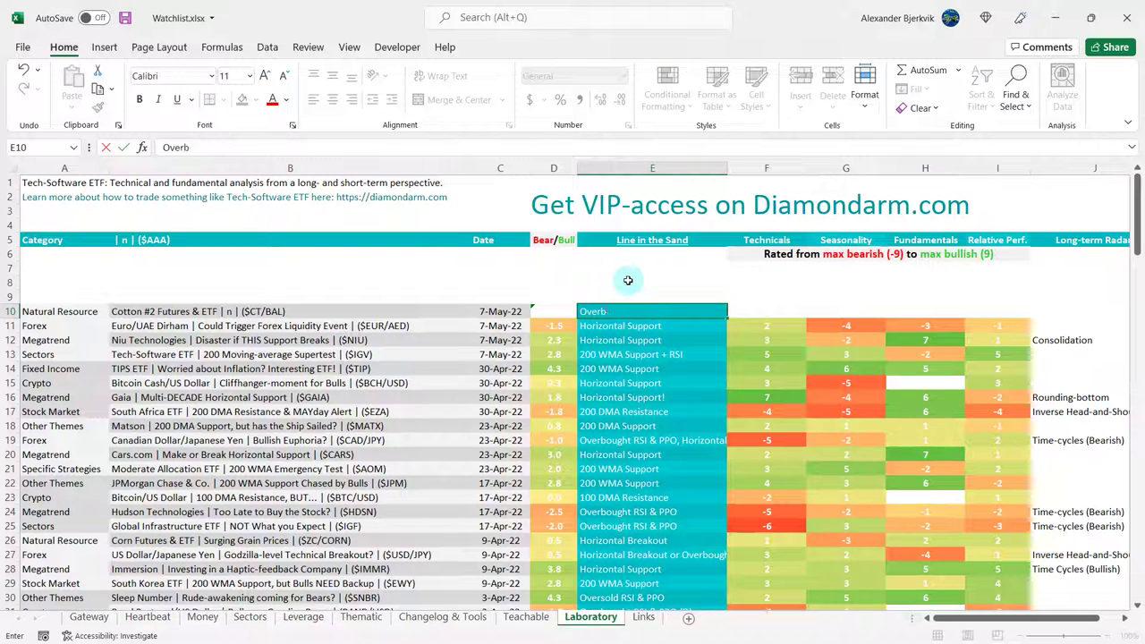
{"action": "key", "text": "BackSpace"}
{"action": "key", "text": "BackSpace"}
{"action": "type", "text": "ught"}
{"action": "left_click", "coordinate": [628, 281]}
{"action": "left_click", "coordinate": [673, 269]}
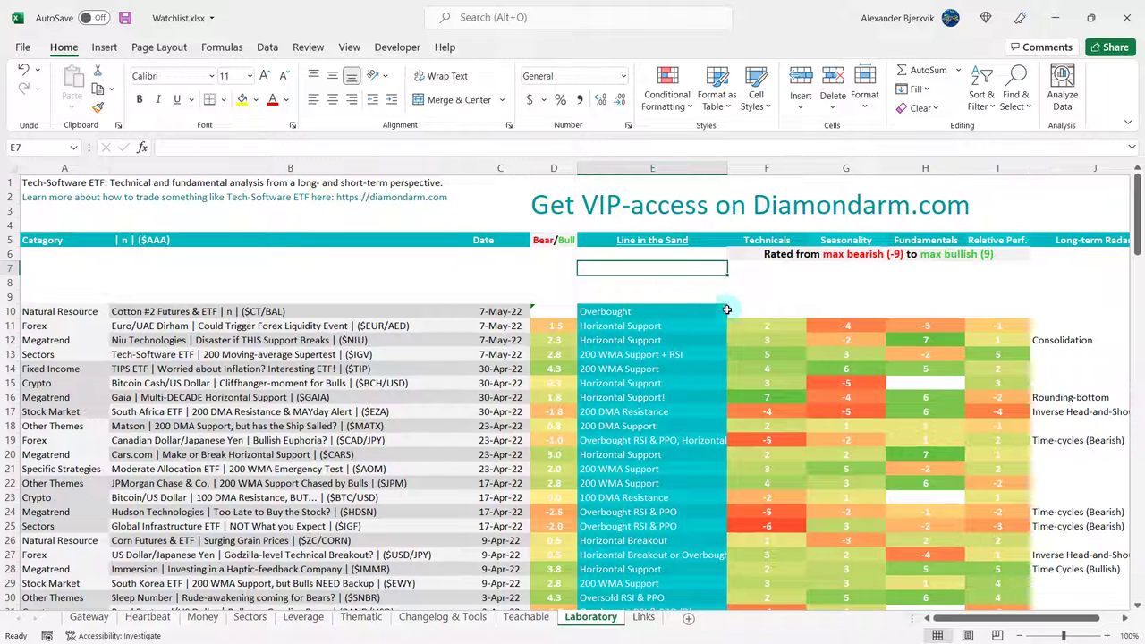
Enter a Technicals score of -3 in Cotton #2's cell F10
{"action": "left_click", "coordinate": [759, 310]}
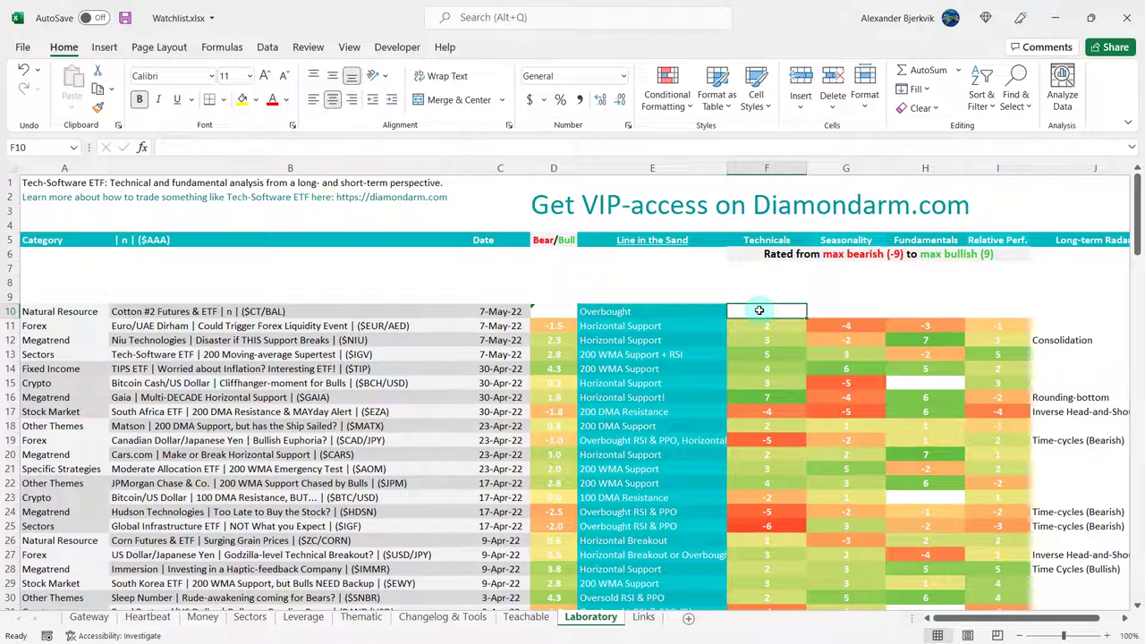
{"action": "type", "text": "-3"}
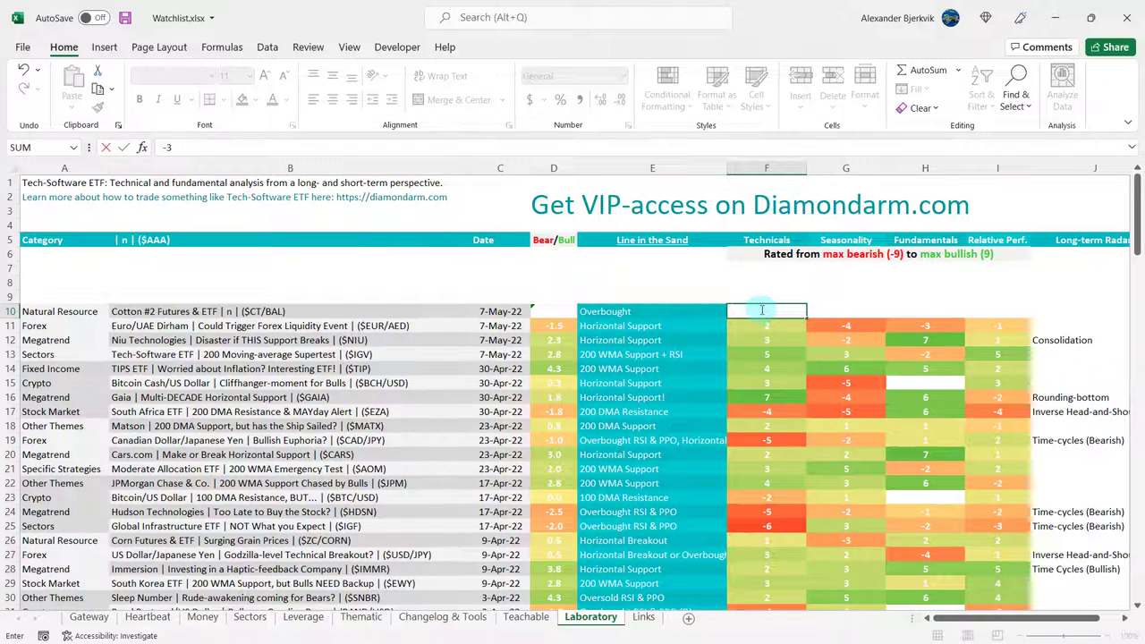
{"action": "left_click", "coordinate": [786, 296]}
{"action": "left_click", "coordinate": [748, 279]}
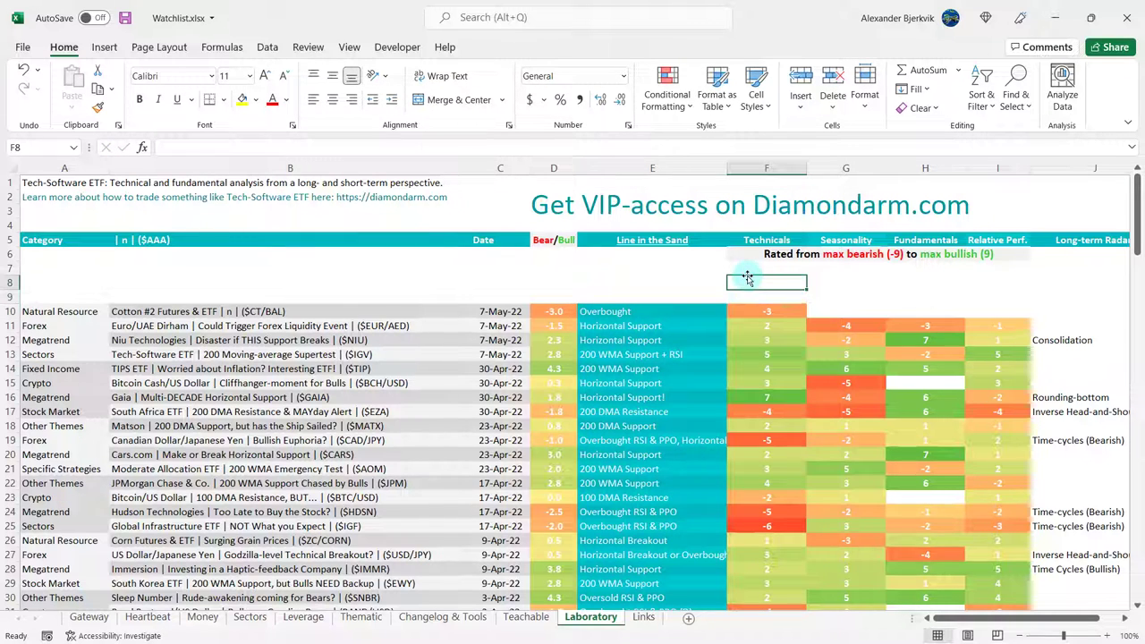
Bring up the StockCharts and TradingView cotton seasonality windows
{"action": "left_click", "coordinate": [625, 280]}
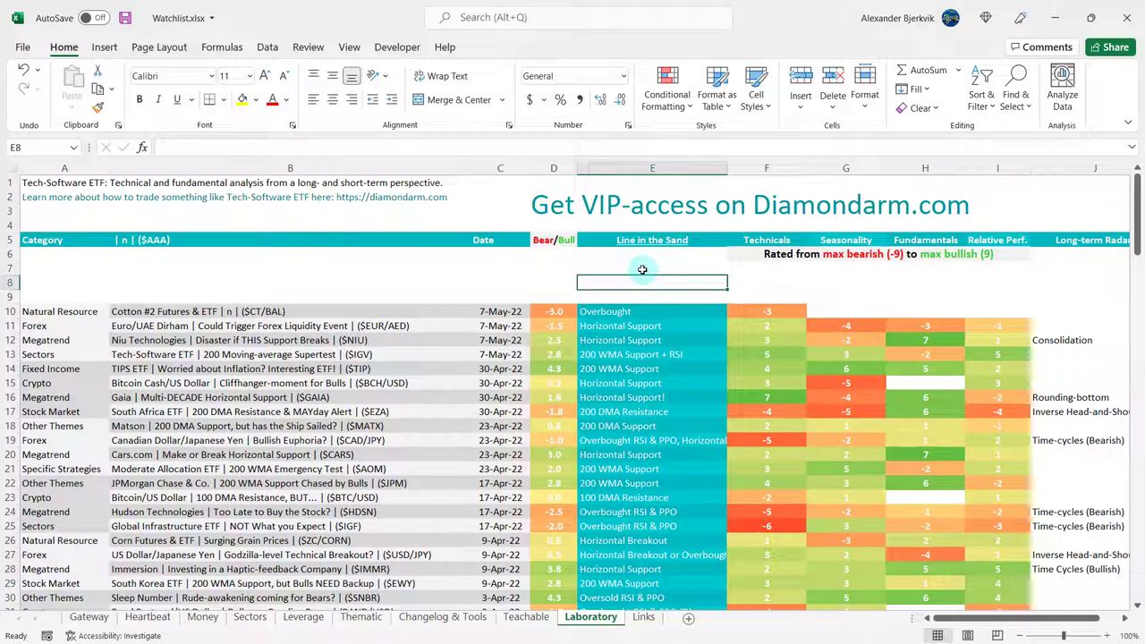
{"action": "left_click", "coordinate": [649, 266]}
{"action": "left_click", "coordinate": [652, 255]}
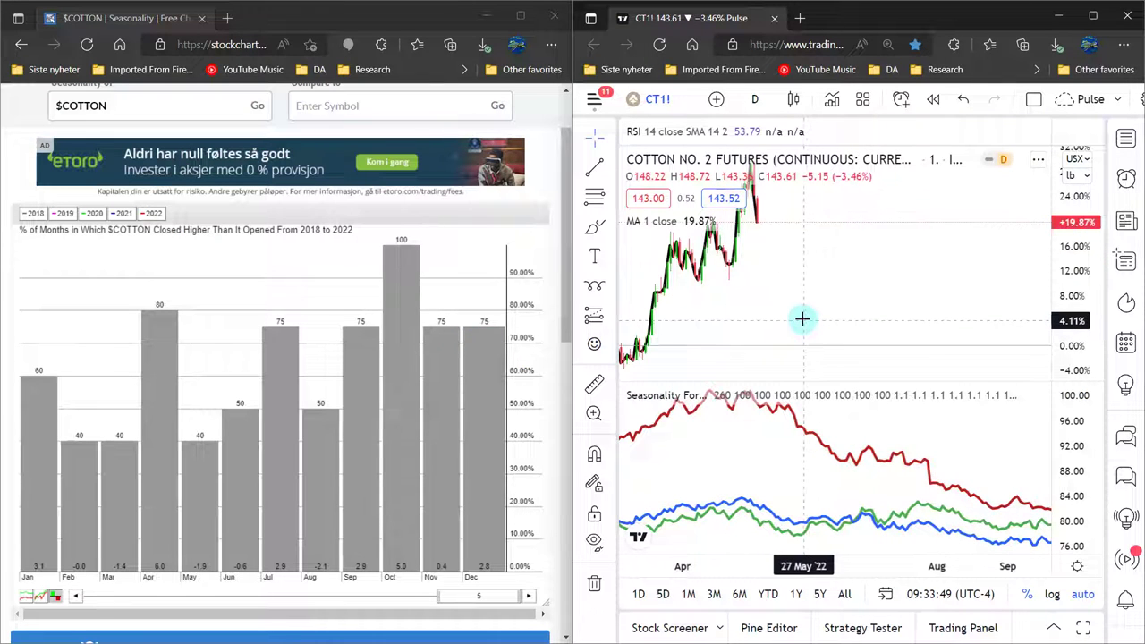
{"action": "scroll", "coordinate": [803, 320], "scroll_direction": "down", "scroll_amount": 2}
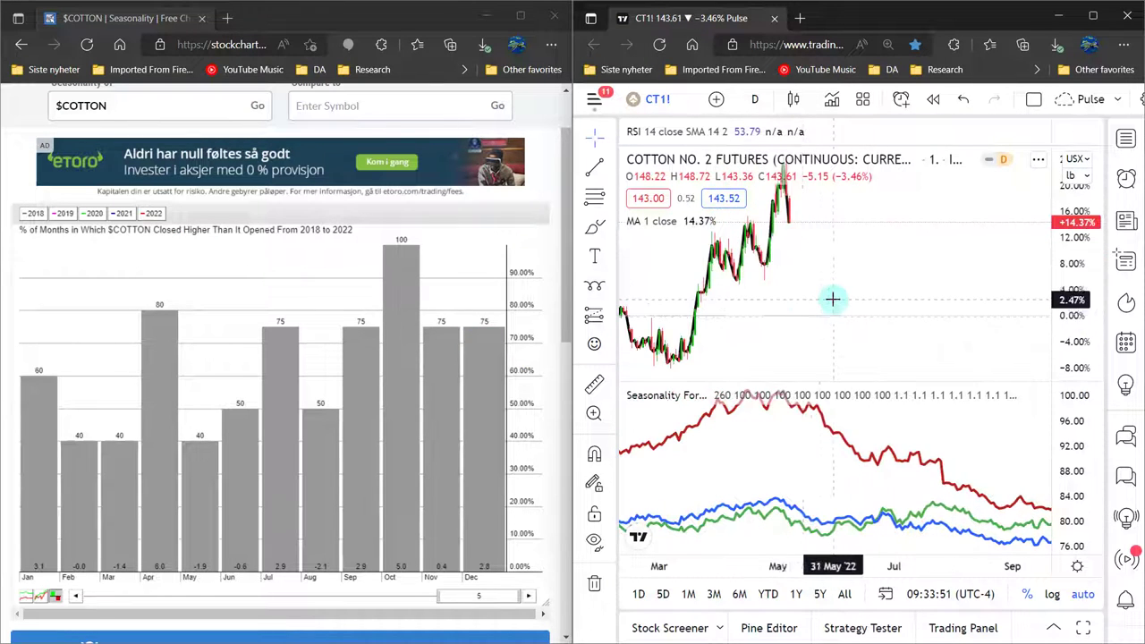
{"action": "left_click_drag", "start_coordinate": [862, 302], "coordinate": [812, 304]}
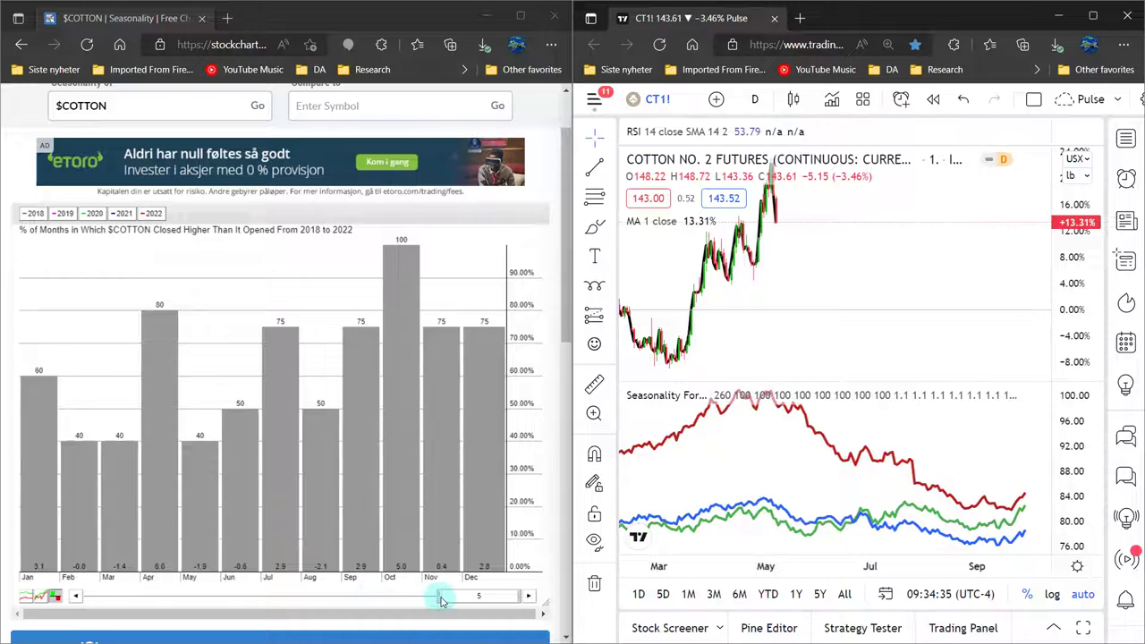
{"action": "left_click_drag", "start_coordinate": [441, 596], "coordinate": [378, 594]}
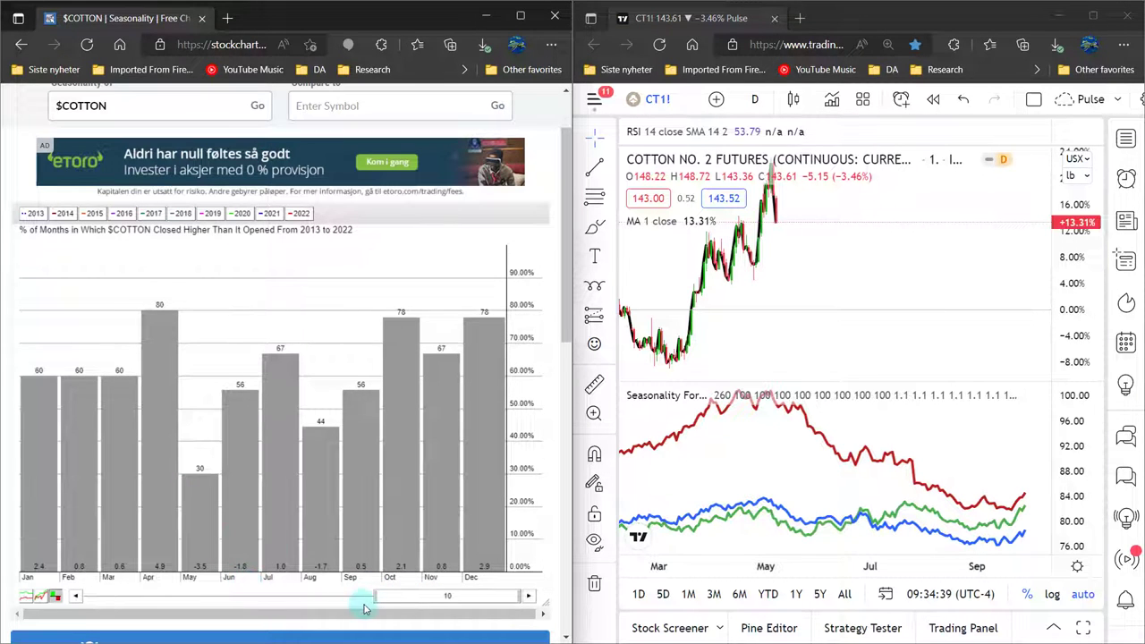
Widen the StockCharts cotton seasonality range to 20 years, 2003–2022
{"action": "left_click_drag", "start_coordinate": [378, 596], "coordinate": [5, 557]}
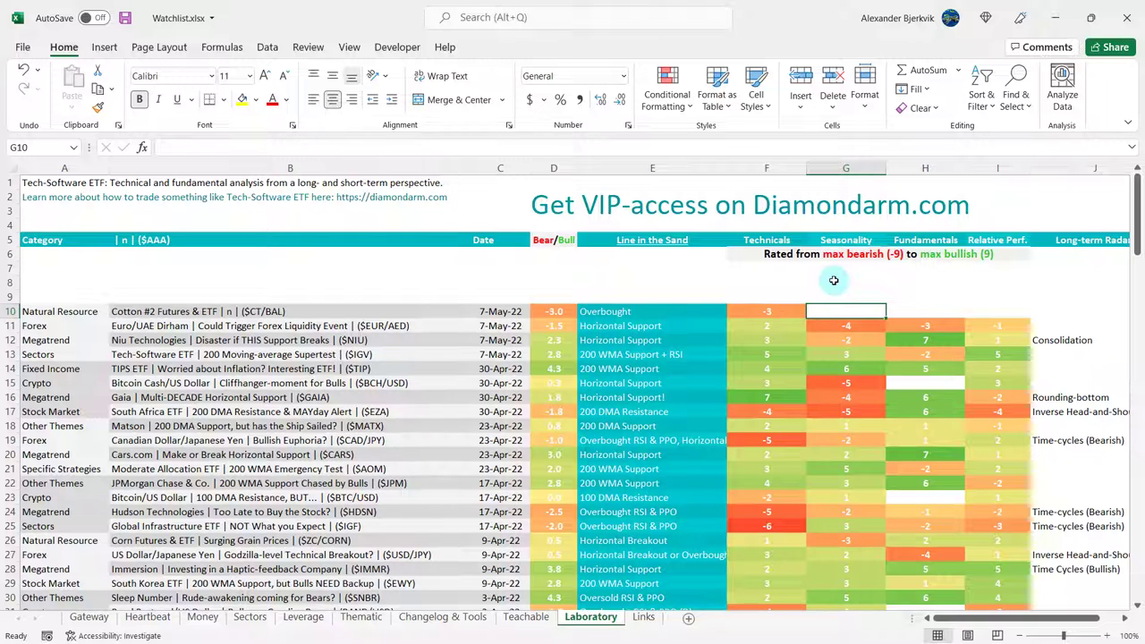
Enter a Seasonality score of -5 in G10, making Cotton #2's Bear/Bull -4.0
{"action": "type", "text": "-5"}
{"action": "left_click", "coordinate": [837, 280]}
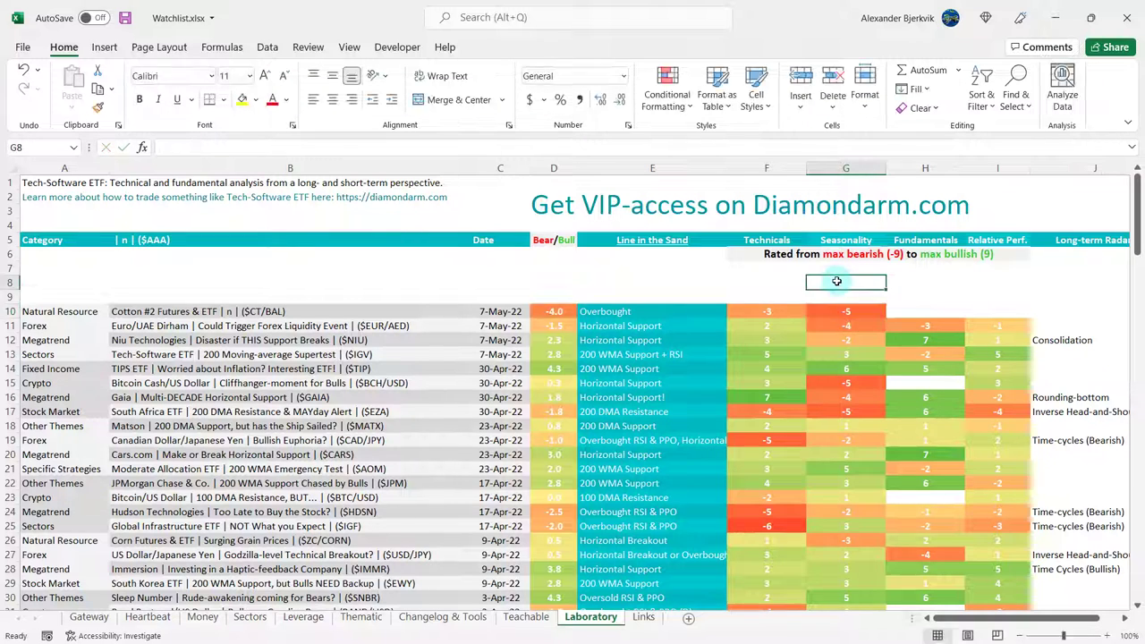
{"action": "left_click", "coordinate": [856, 268]}
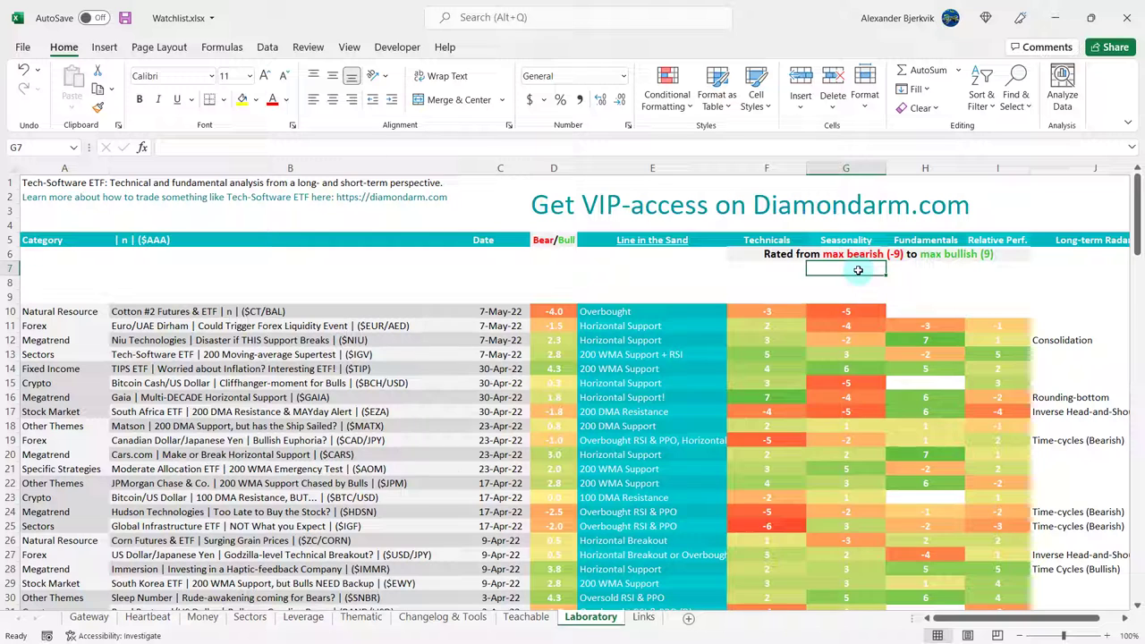
{"action": "left_click", "coordinate": [919, 281]}
{"action": "left_click", "coordinate": [923, 307]}
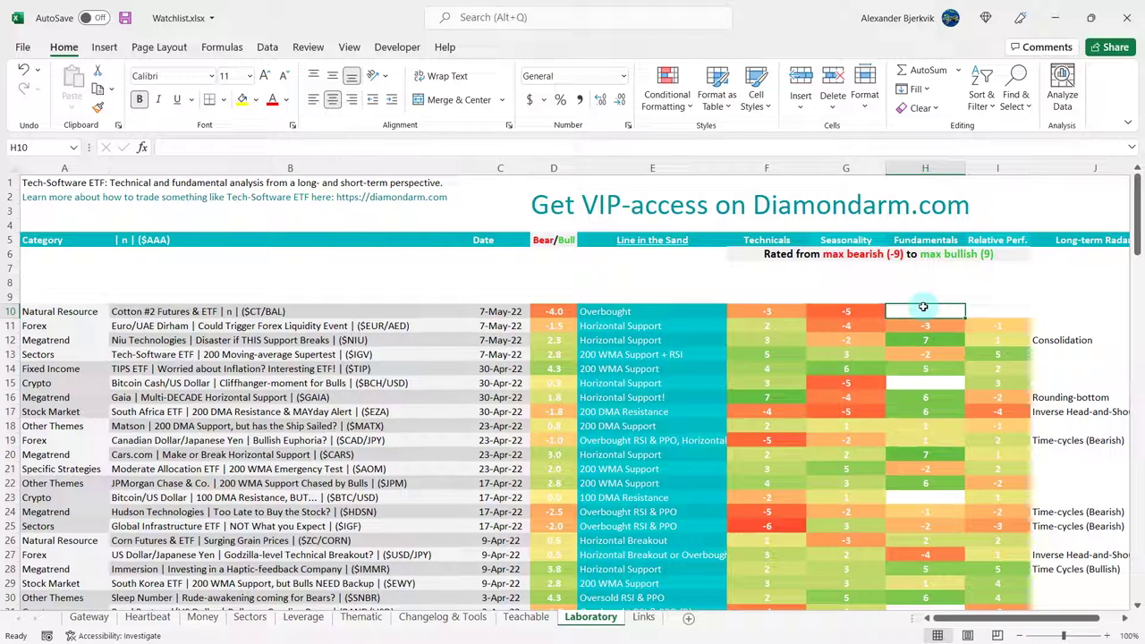
Enter -1 as Cotton #2's Fundamentals score in cell H10, then select cell I8
{"action": "type", "text": "-1"}
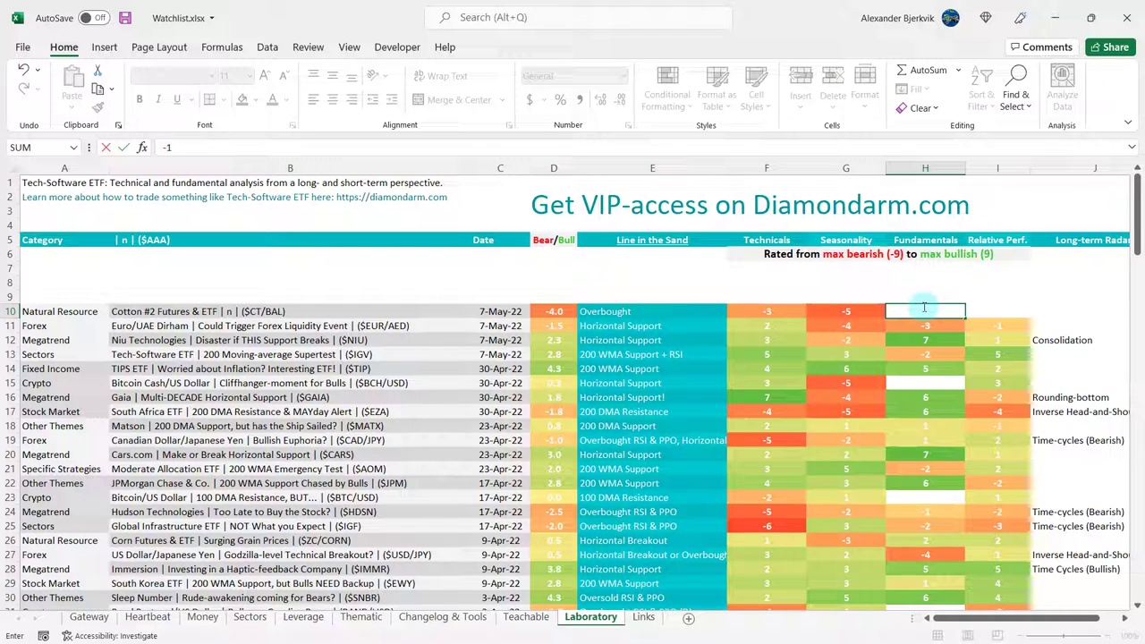
{"action": "left_click", "coordinate": [906, 289]}
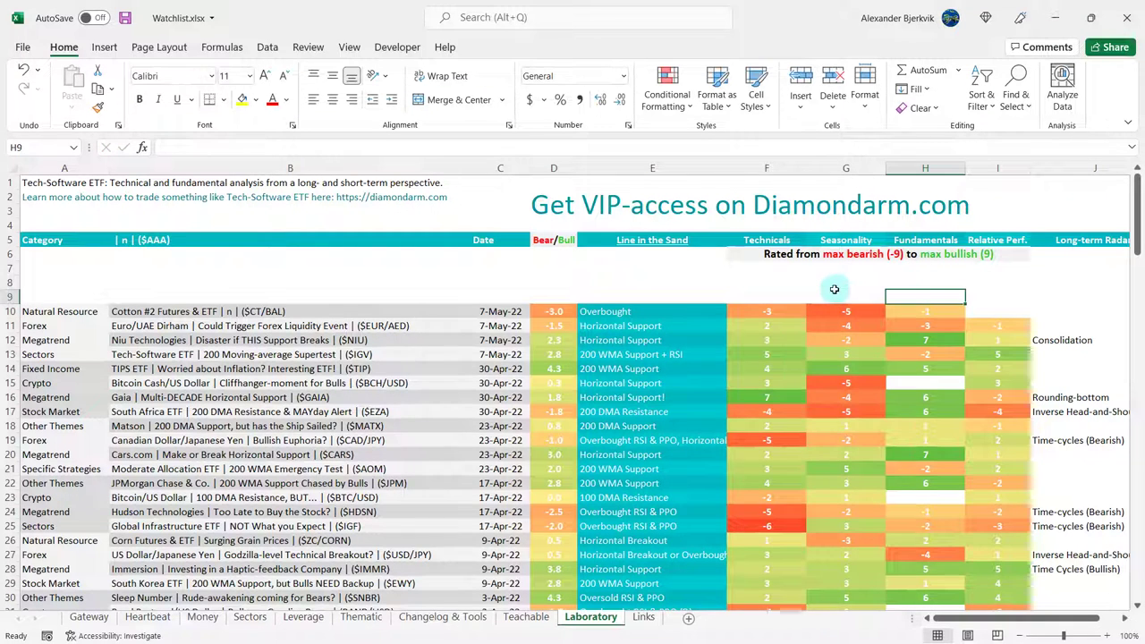
{"action": "left_click", "coordinate": [969, 286]}
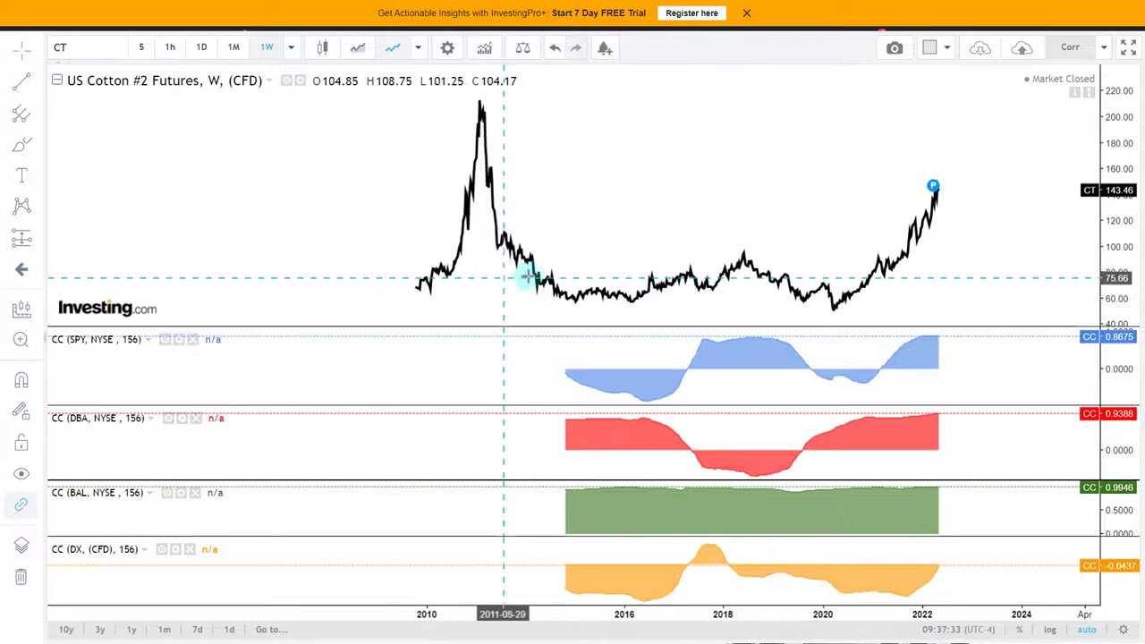
Zoom the weekly Cotton #2 correlation chart's time axis in and out to inspect it
{"action": "scroll", "coordinate": [532, 271], "scroll_direction": "down", "scroll_amount": 2}
{"action": "scroll", "coordinate": [590, 215], "scroll_direction": "up", "scroll_amount": 2}
{"action": "scroll", "coordinate": [601, 212], "scroll_direction": "up", "scroll_amount": 3}
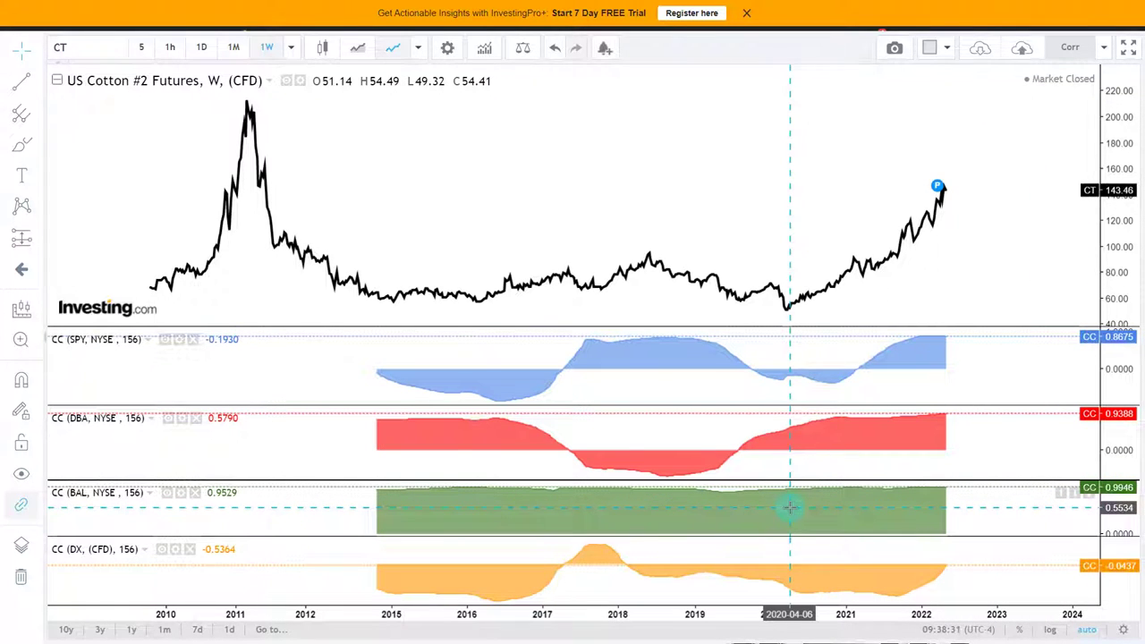
{"action": "scroll", "coordinate": [790, 508], "scroll_direction": "down", "scroll_amount": 3}
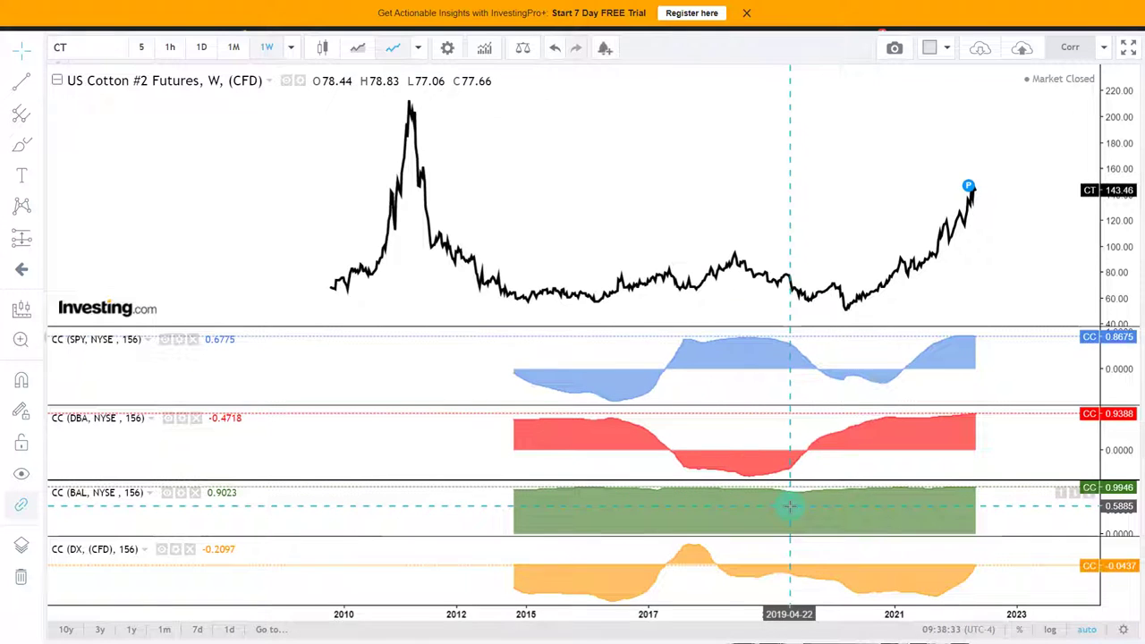
{"action": "scroll", "coordinate": [790, 508], "scroll_direction": "down", "scroll_amount": 2}
{"action": "scroll", "coordinate": [788, 498], "scroll_direction": "up", "scroll_amount": 1}
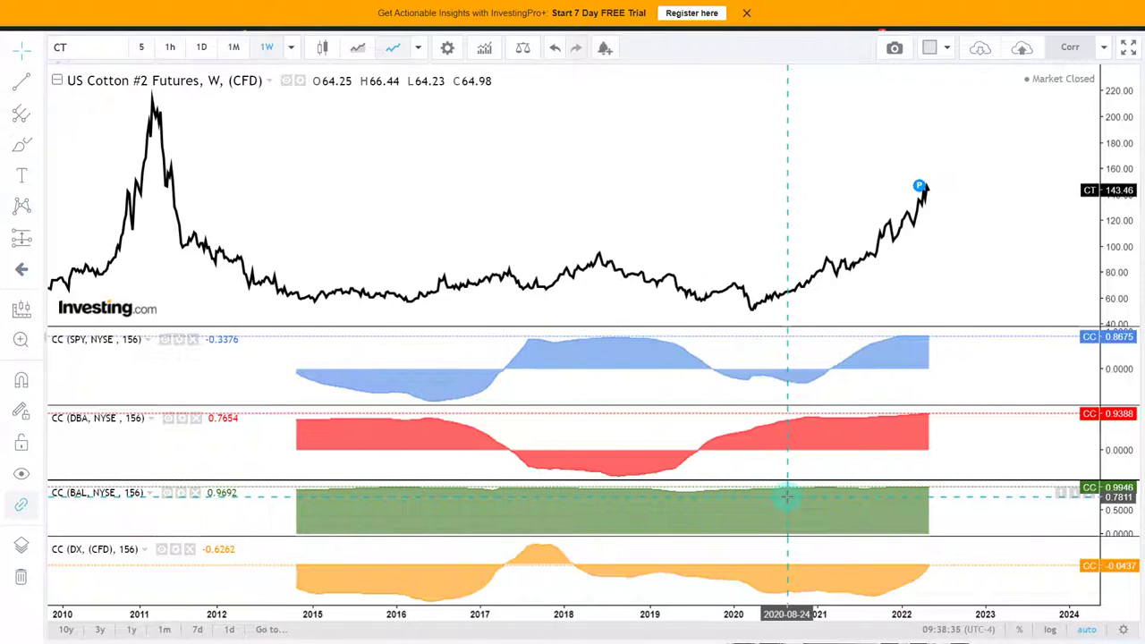
{"action": "scroll", "coordinate": [787, 498], "scroll_direction": "down", "scroll_amount": 1}
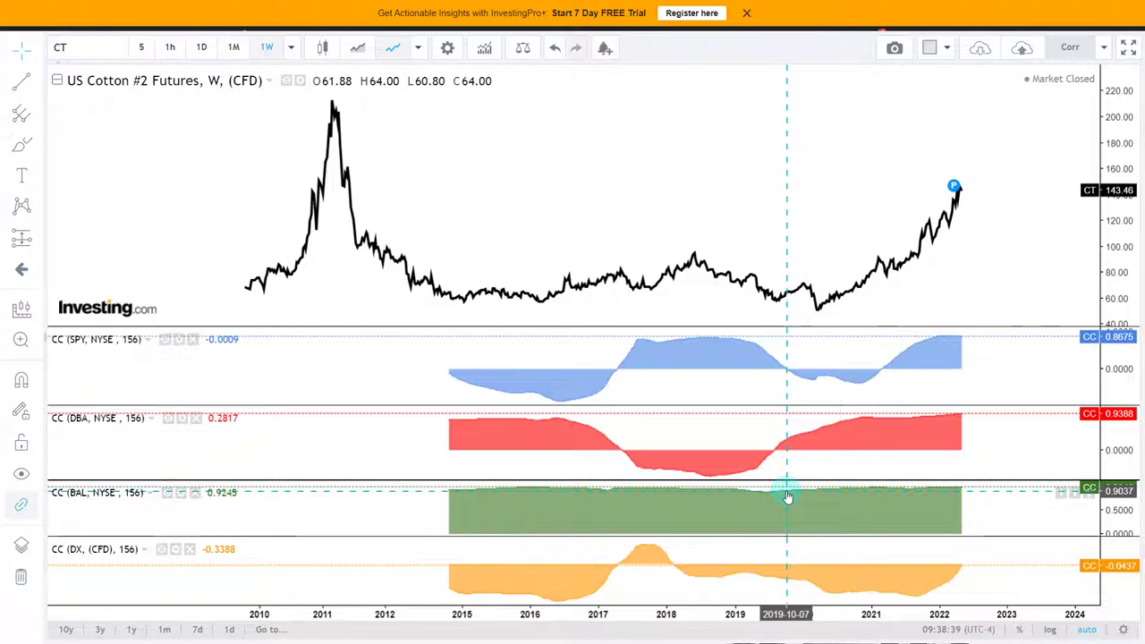
{"action": "scroll", "coordinate": [787, 498], "scroll_direction": "up", "scroll_amount": 2}
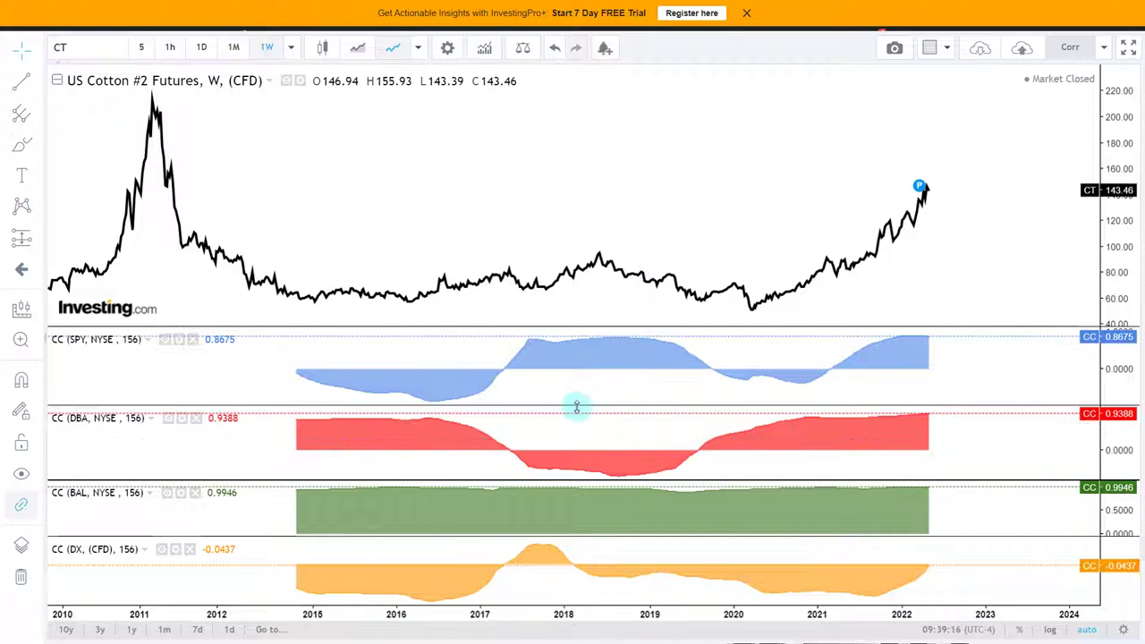
{"action": "scroll", "coordinate": [446, 349], "scroll_direction": "down", "scroll_amount": 3}
View the cotton correlation chart on daily data, zooming around, then make the browser full screen
{"action": "left_click", "coordinate": [201, 47]}
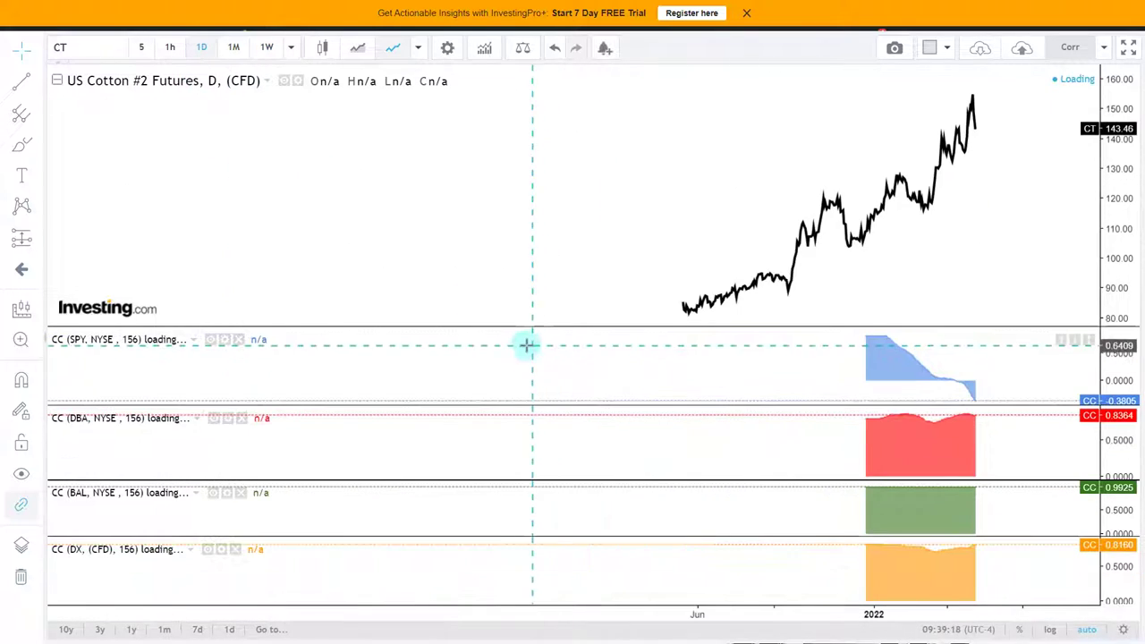
{"action": "scroll", "coordinate": [523, 345], "scroll_direction": "down", "scroll_amount": 4}
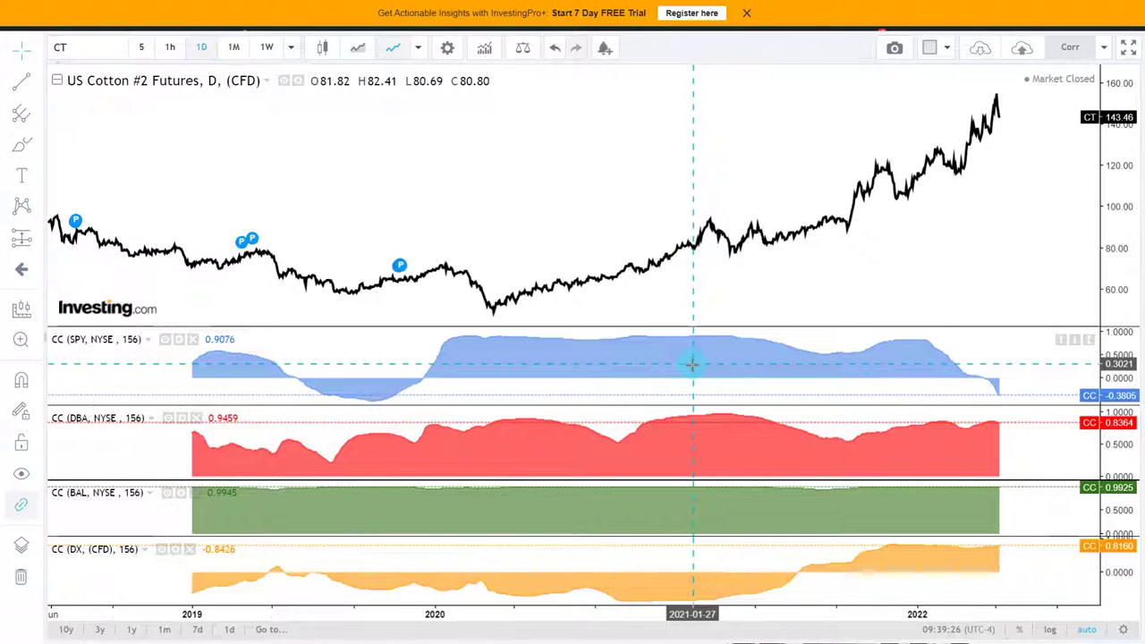
{"action": "scroll", "coordinate": [693, 364], "scroll_direction": "down", "scroll_amount": 5}
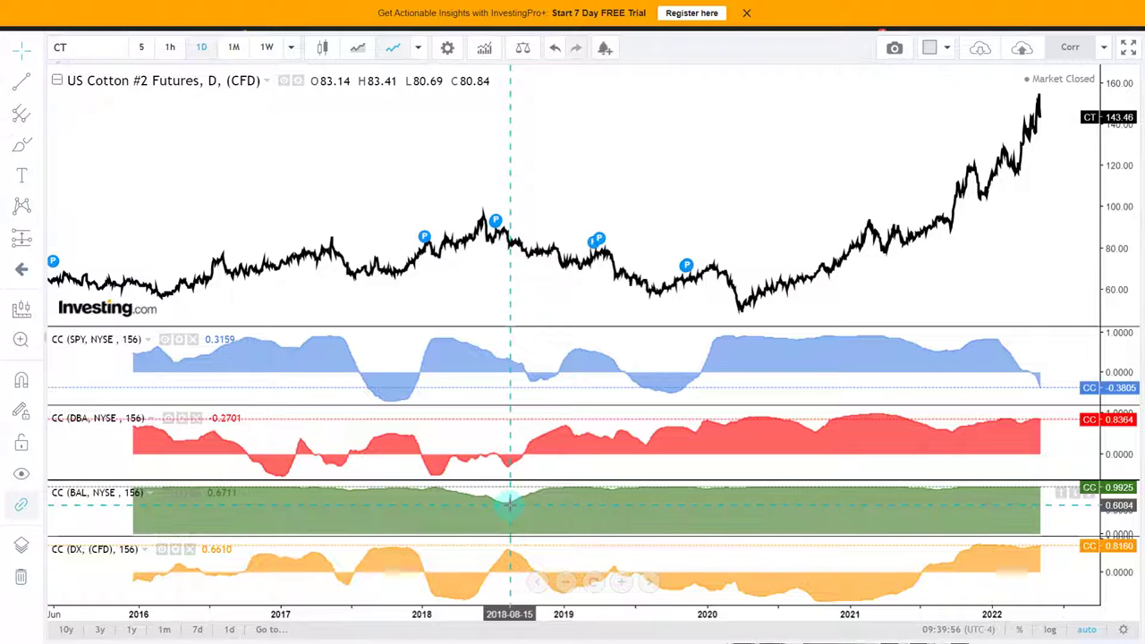
{"action": "scroll", "coordinate": [508, 504], "scroll_direction": "down", "scroll_amount": 2}
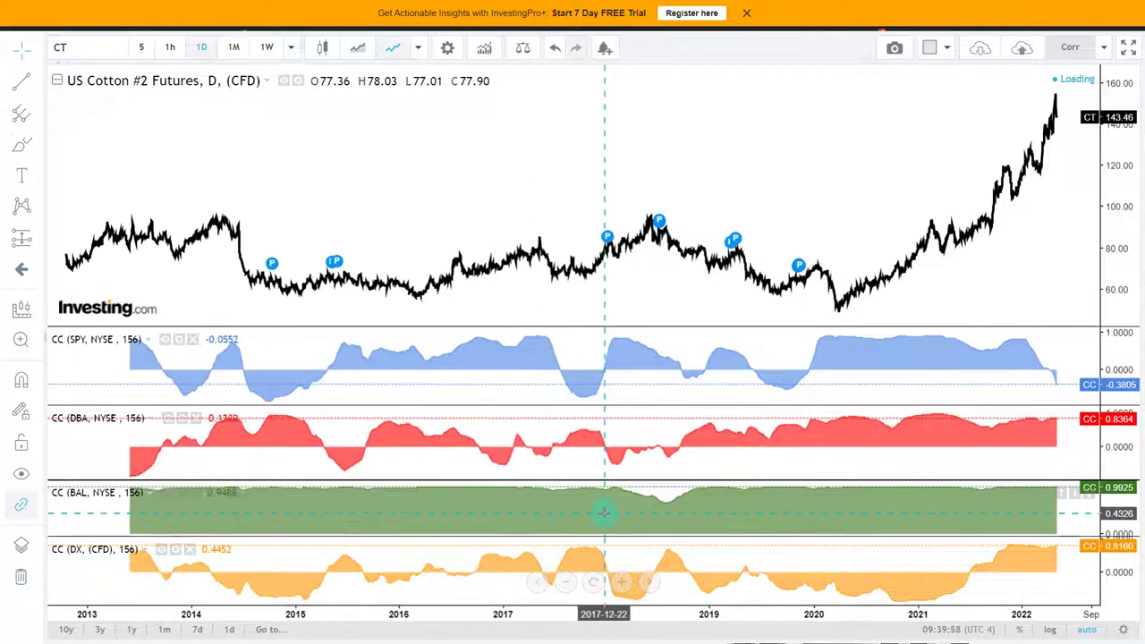
{"action": "scroll", "coordinate": [602, 512], "scroll_direction": "up", "scroll_amount": 1}
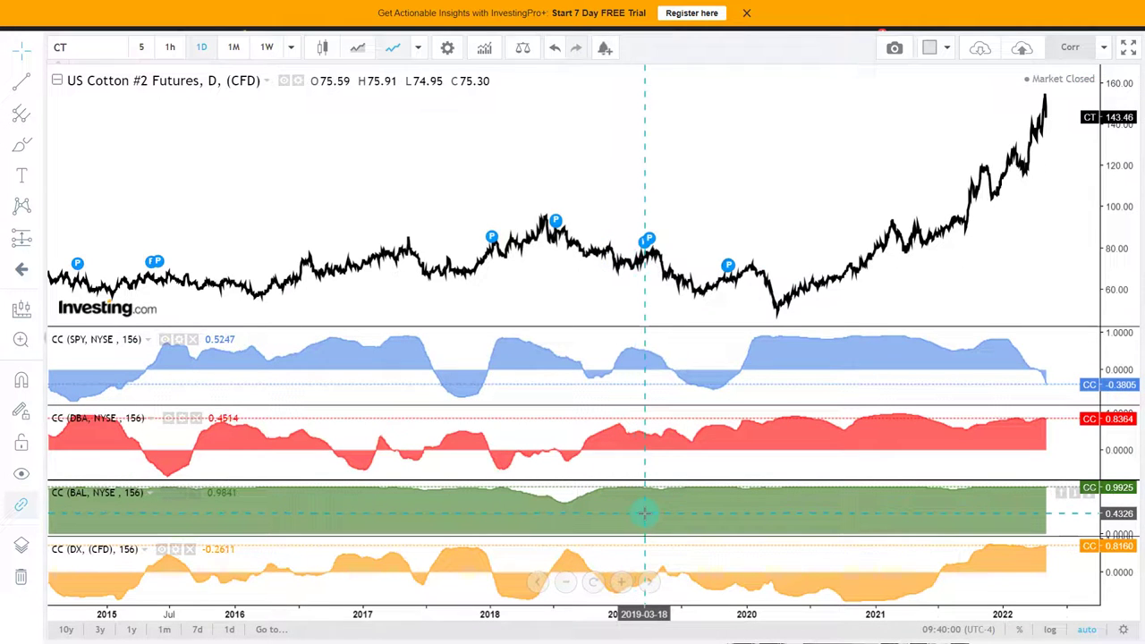
{"action": "scroll", "coordinate": [651, 515], "scroll_direction": "up", "scroll_amount": 1}
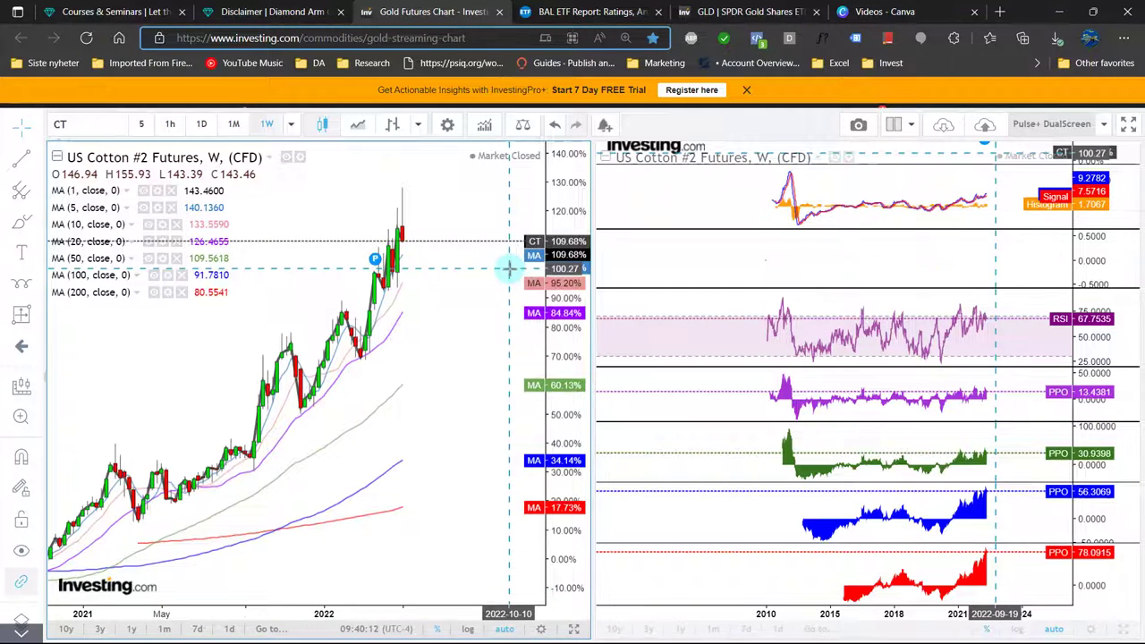
{"action": "key", "text": "F11"}
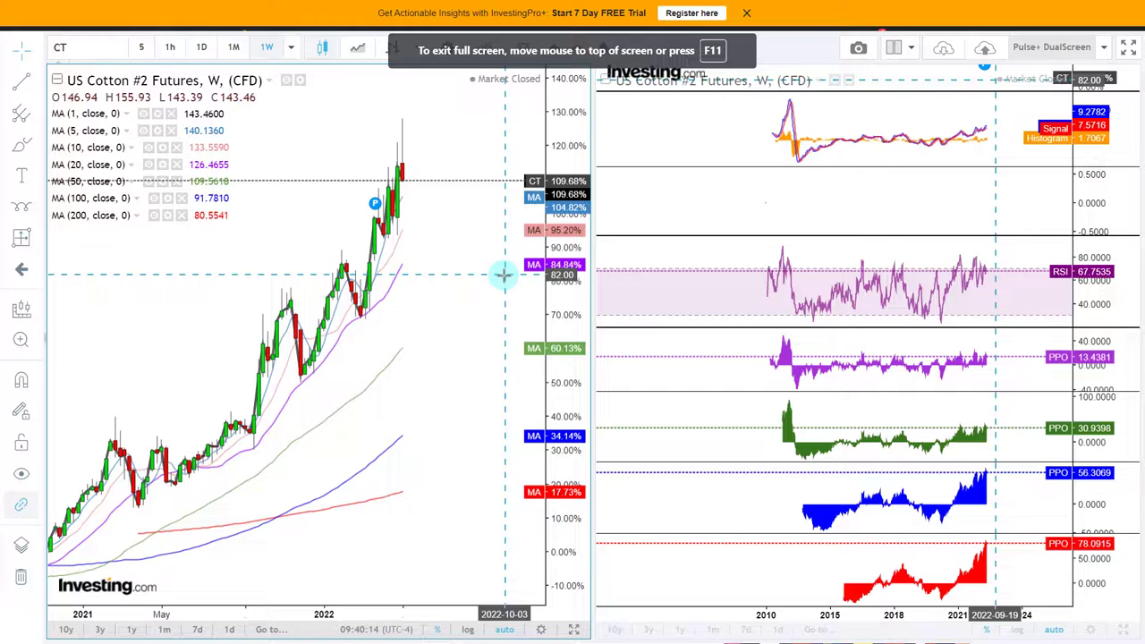
Load the Invesco DB Agriculture Fund (DBA) chart via the symbol search
{"action": "type", "text": "DBA"}
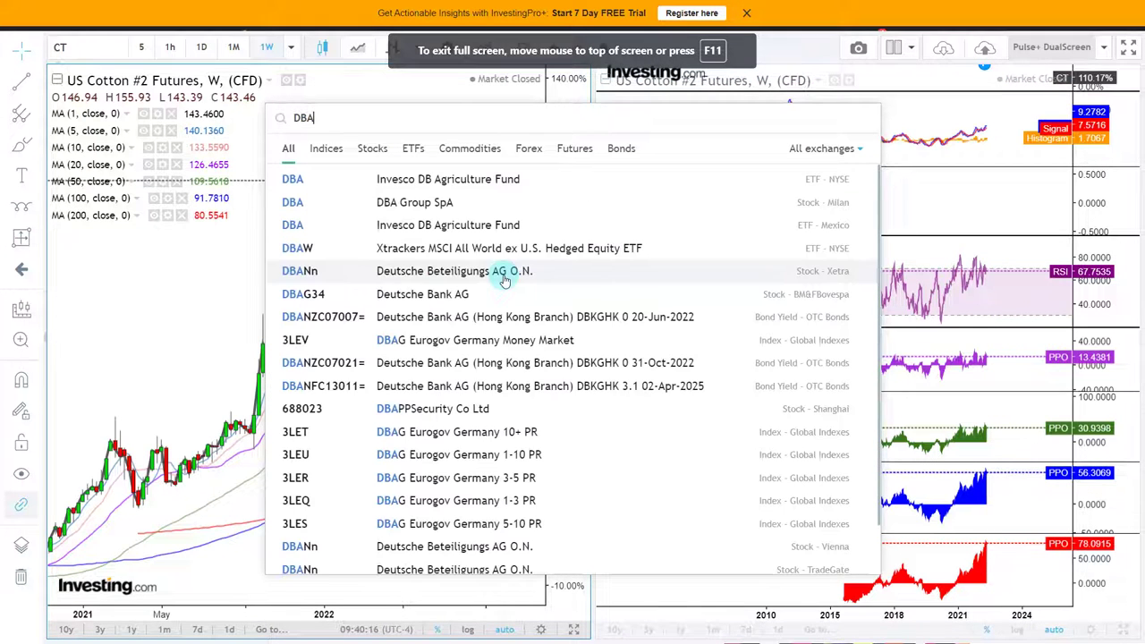
{"action": "left_click", "coordinate": [501, 179]}
{"action": "scroll", "coordinate": [445, 399], "scroll_direction": "down", "scroll_amount": 5}
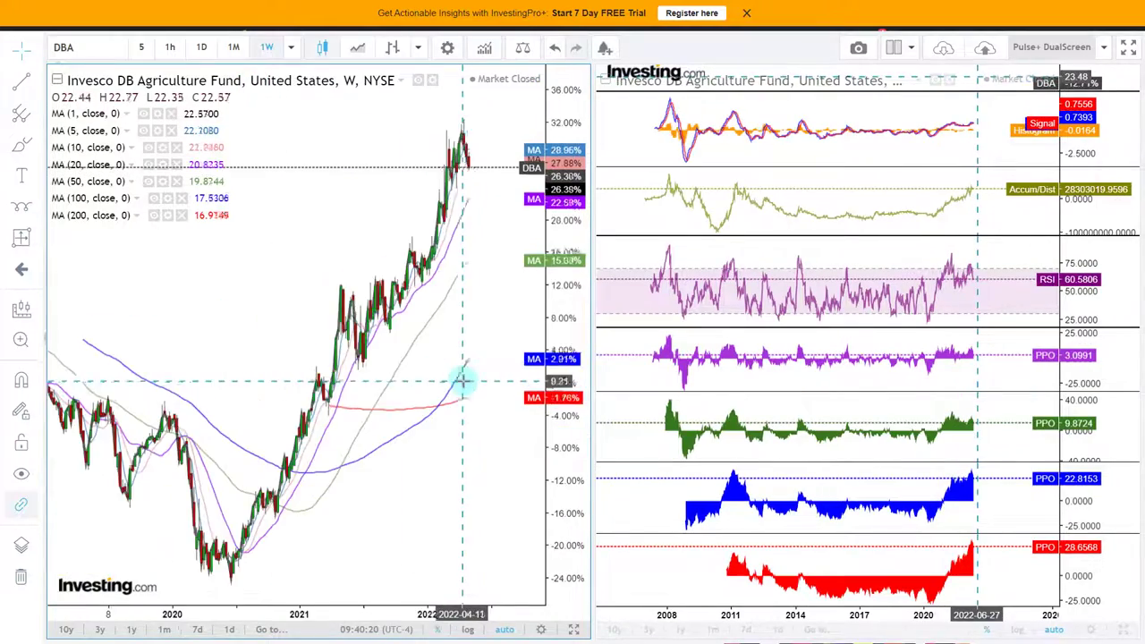
{"action": "scroll", "coordinate": [353, 366], "scroll_direction": "down", "scroll_amount": 3}
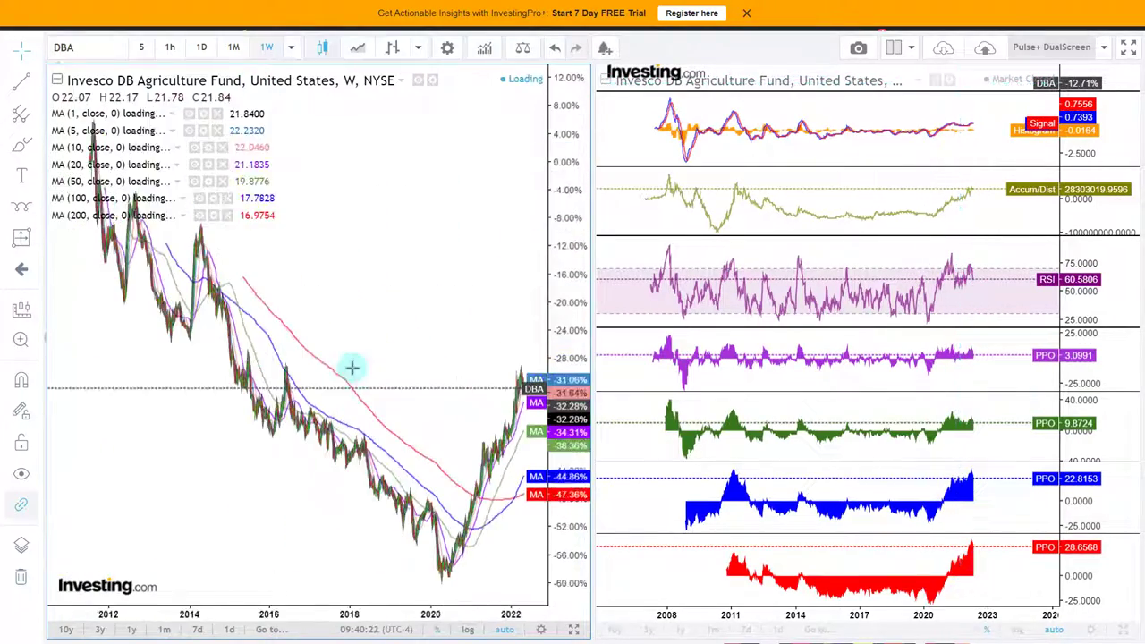
Show DBA as a single full-width weekly chart and pan back to earlier years
{"action": "left_click", "coordinate": [573, 629]}
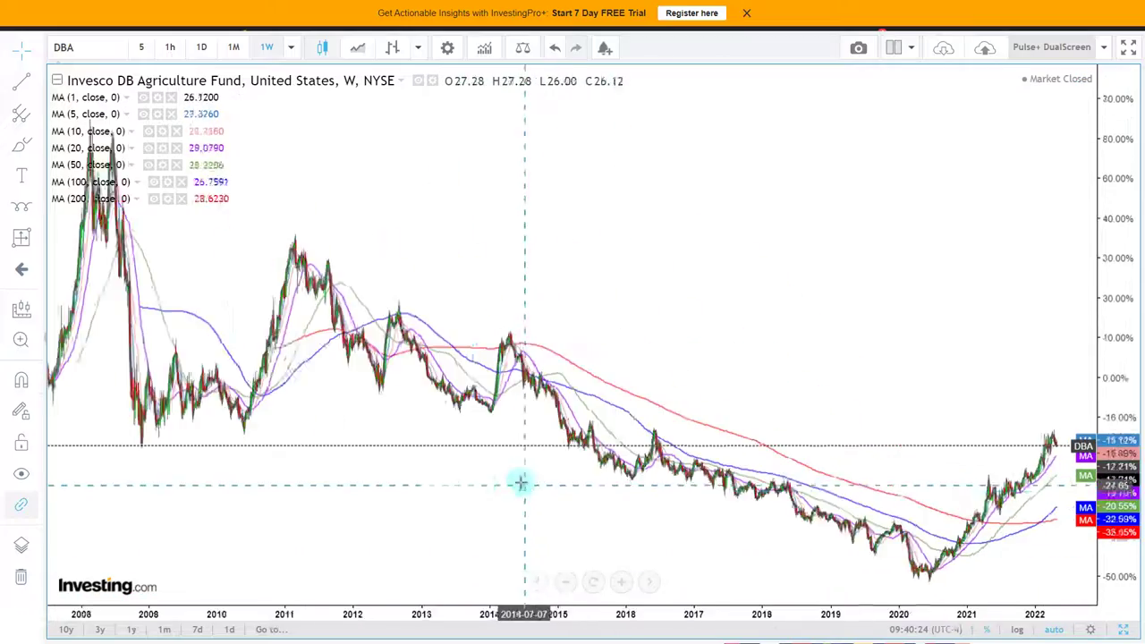
{"action": "scroll", "coordinate": [823, 292], "scroll_direction": "up", "scroll_amount": 3}
{"action": "left_click_drag", "start_coordinate": [823, 291], "coordinate": [627, 277]}
{"action": "scroll", "coordinate": [627, 278], "scroll_direction": "down", "scroll_amount": 3}
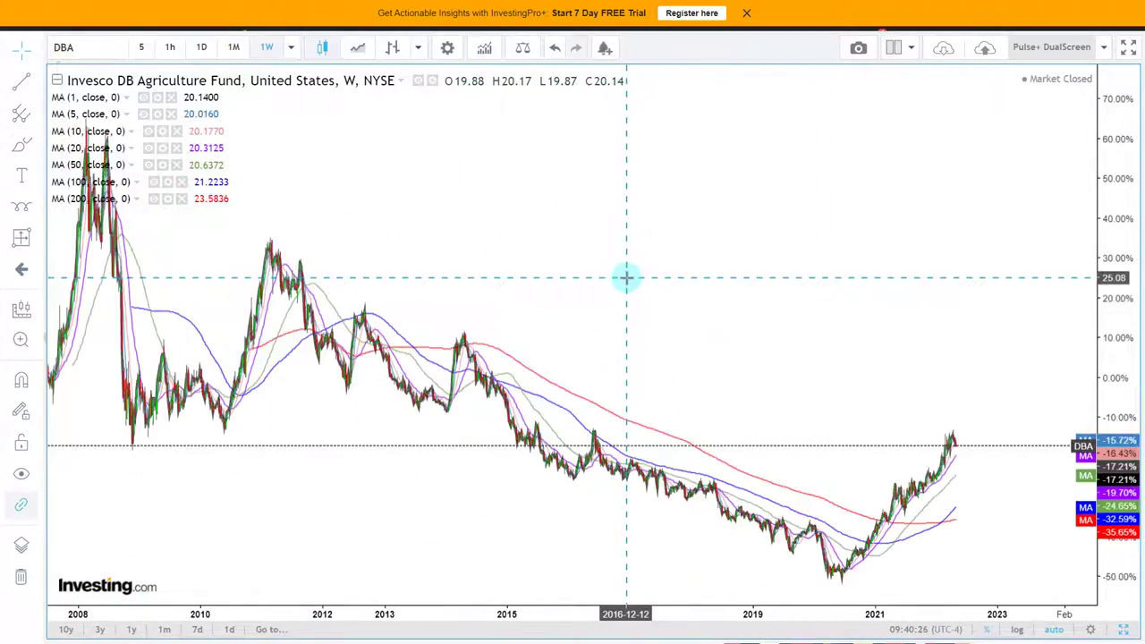
{"action": "scroll", "coordinate": [619, 277], "scroll_direction": "up", "scroll_amount": 3}
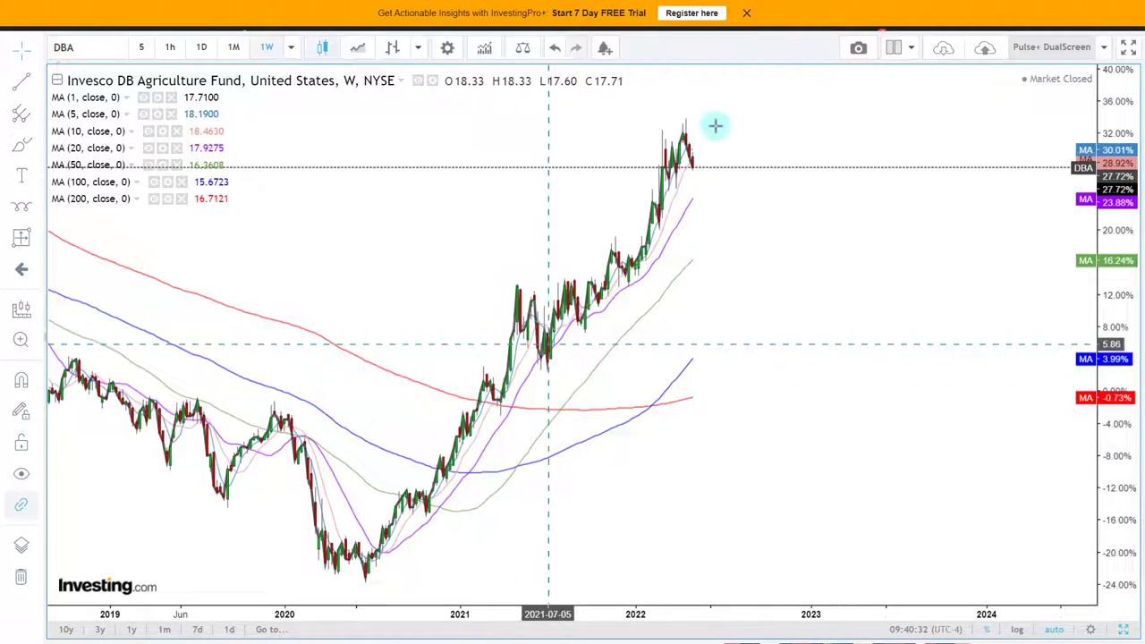
{"action": "scroll", "coordinate": [595, 376], "scroll_direction": "down", "scroll_amount": 5}
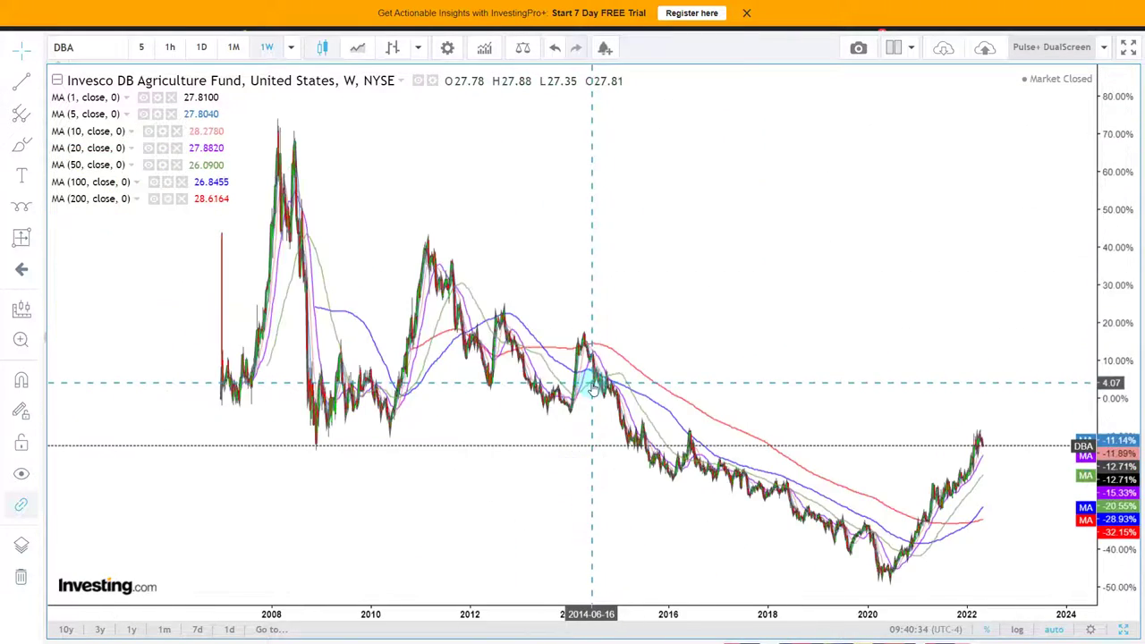
{"action": "scroll", "coordinate": [594, 384], "scroll_direction": "up", "scroll_amount": 4}
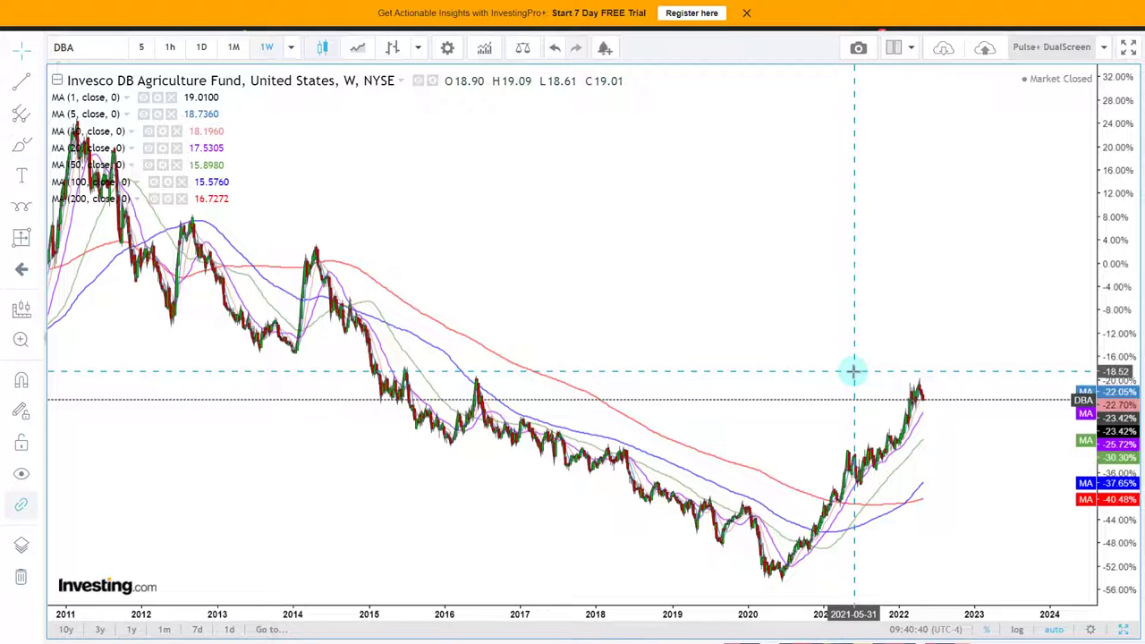
{"action": "key", "text": "ctrl+shift+2"}
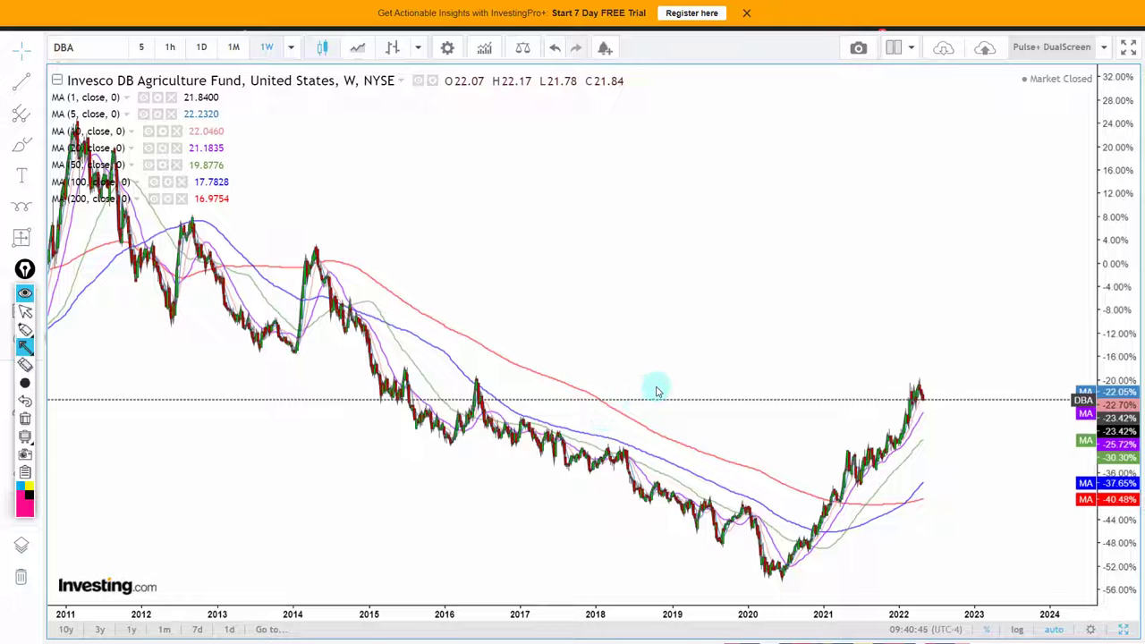
Draw pink arrows from the 2016 peak to the 2022 high, clear them, and zoom into 2021–2022
{"action": "left_click_drag", "start_coordinate": [658, 391], "coordinate": [492, 395]}
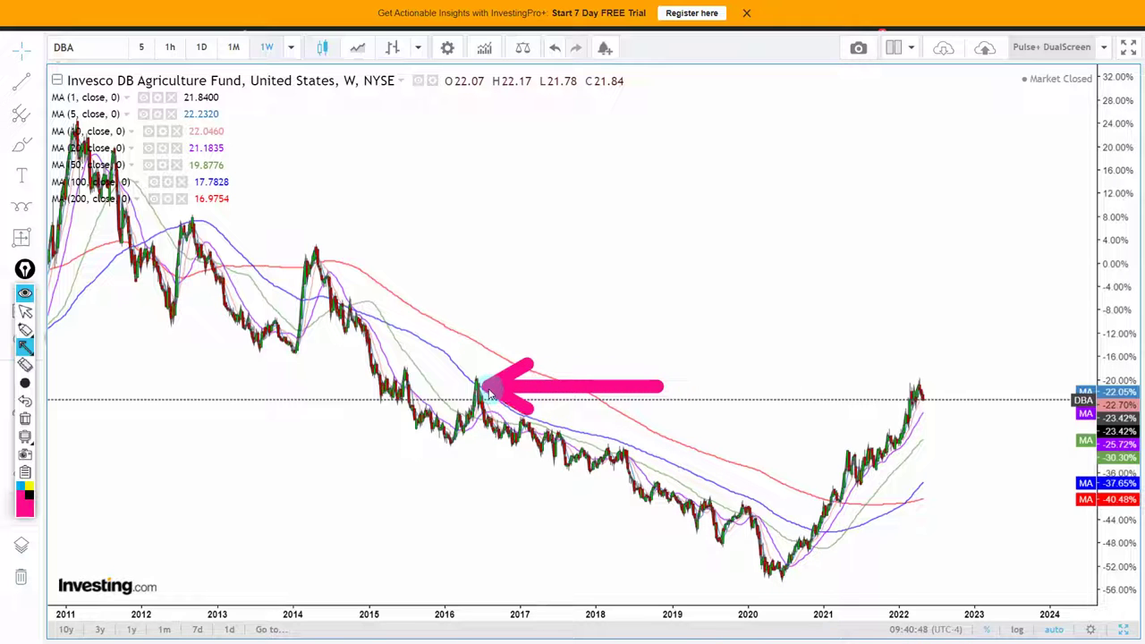
{"action": "left_click_drag", "start_coordinate": [564, 393], "coordinate": [908, 376]}
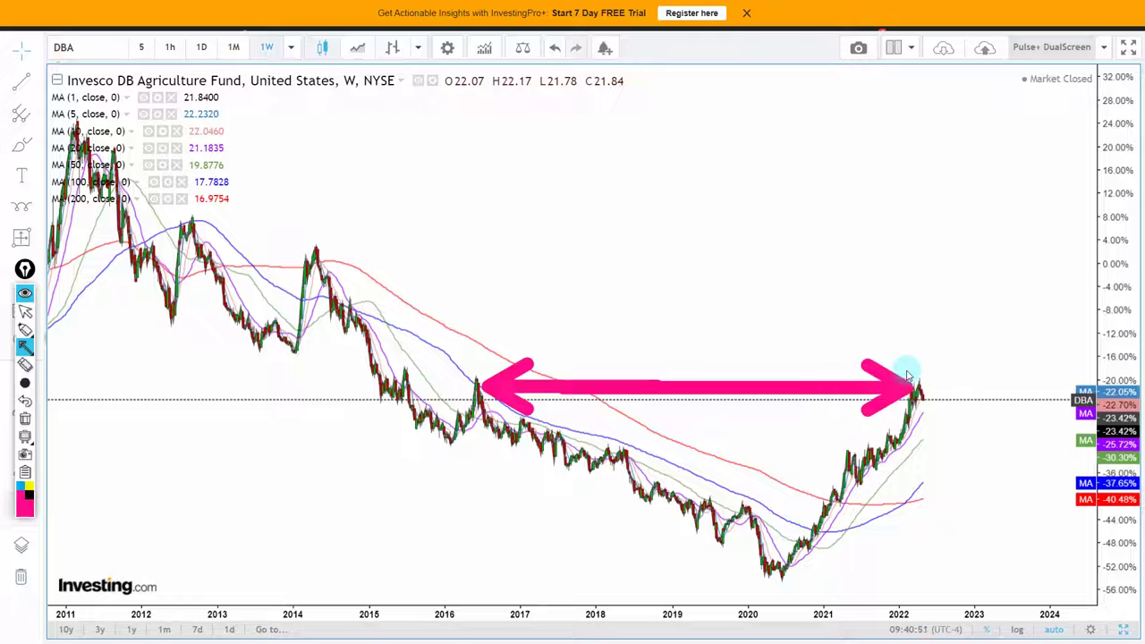
{"action": "left_click", "coordinate": [614, 401]}
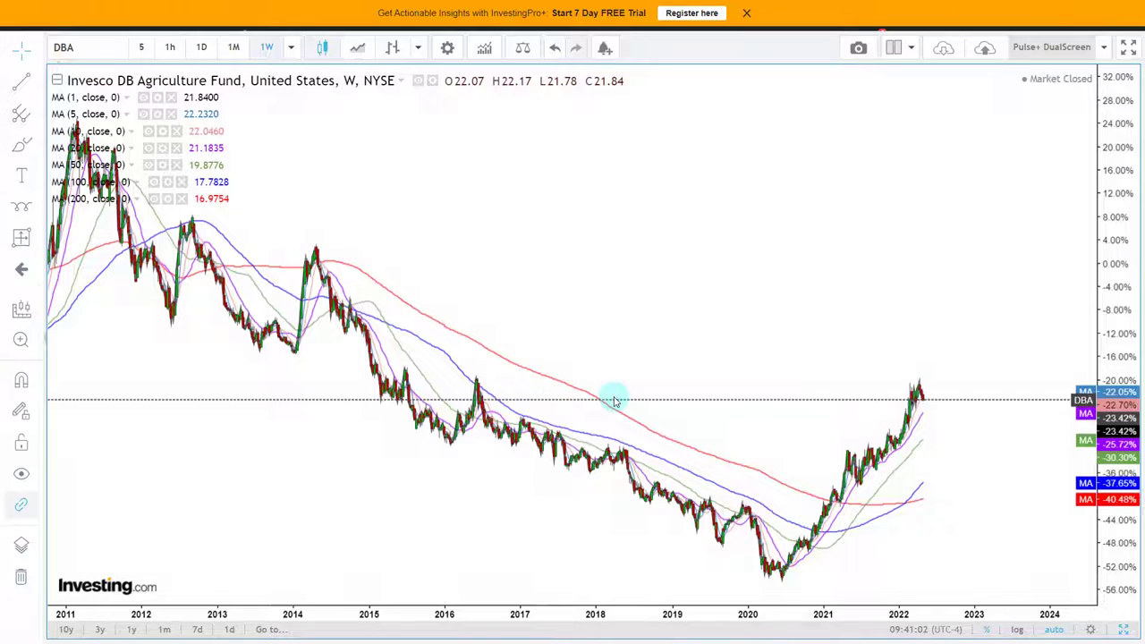
{"action": "scroll", "coordinate": [618, 332], "scroll_direction": "up", "scroll_amount": 5}
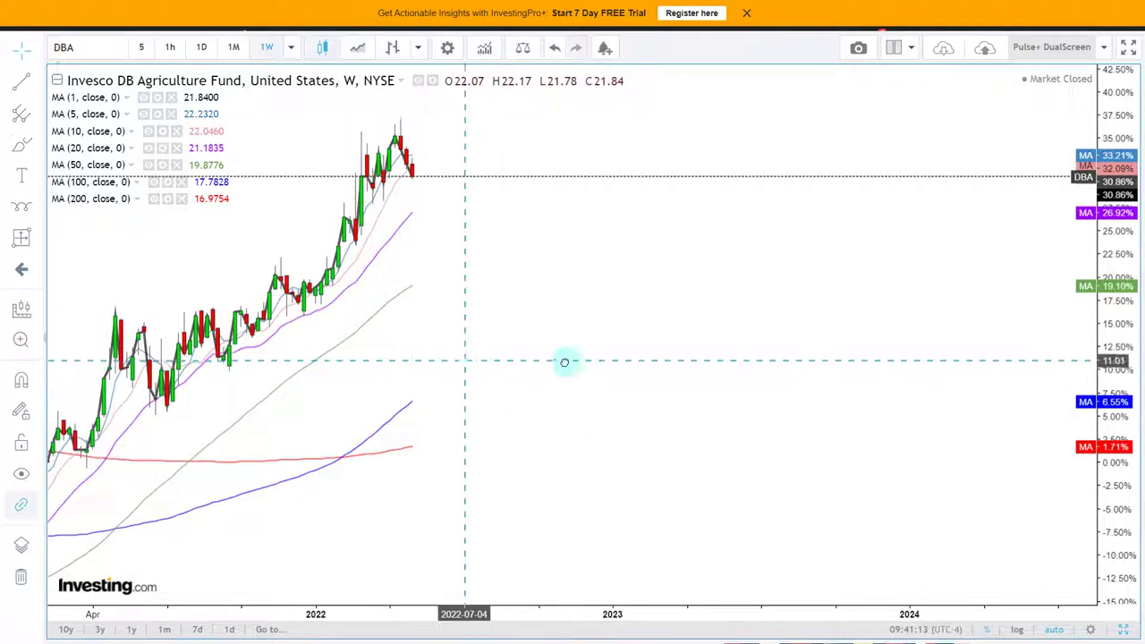
{"action": "scroll", "coordinate": [565, 362], "scroll_direction": "down", "scroll_amount": 3}
{"action": "scroll", "coordinate": [836, 363], "scroll_direction": "up", "scroll_amount": 4}
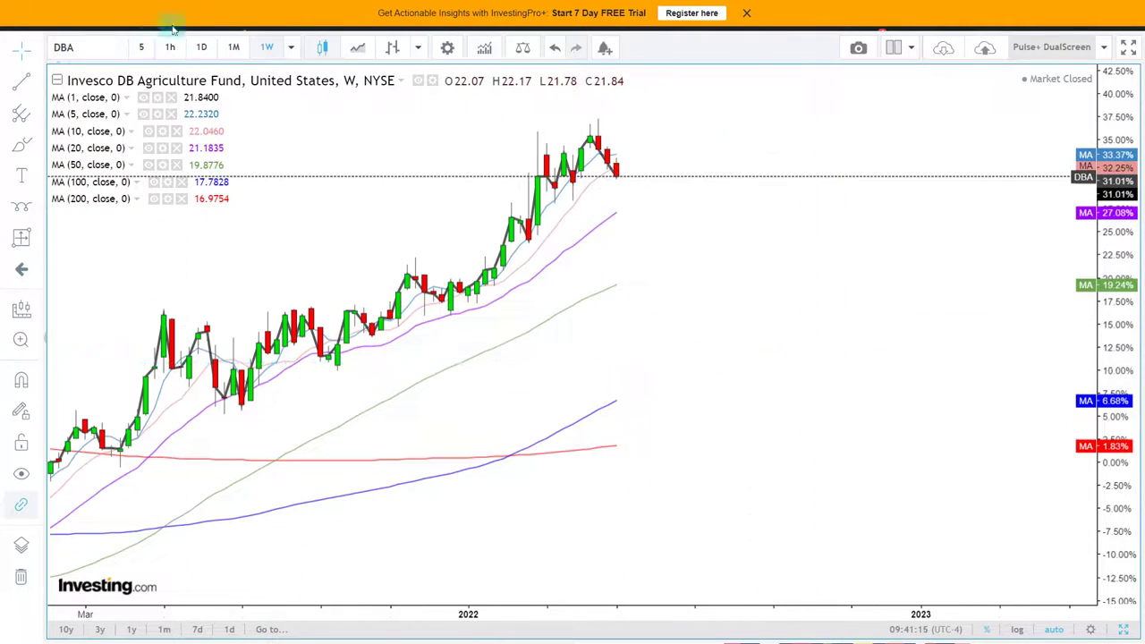
Switch the DBA chart to daily candles and zoom around the recent price action
{"action": "left_click", "coordinate": [199, 50]}
{"action": "scroll", "coordinate": [354, 378], "scroll_direction": "down", "scroll_amount": 3}
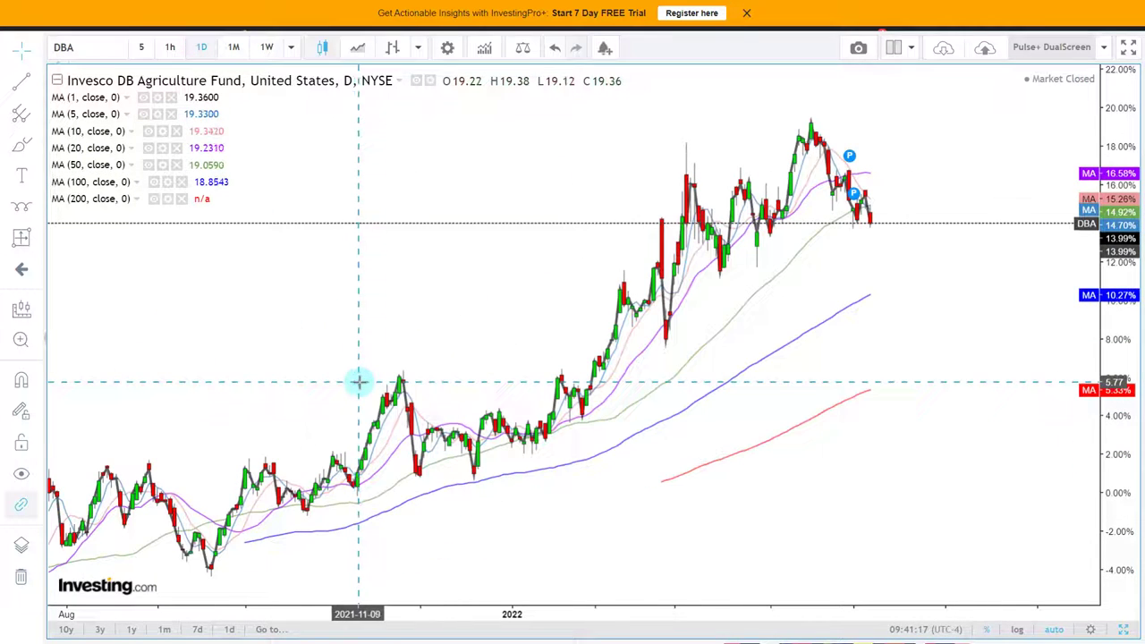
{"action": "scroll", "coordinate": [359, 383], "scroll_direction": "down", "scroll_amount": 4}
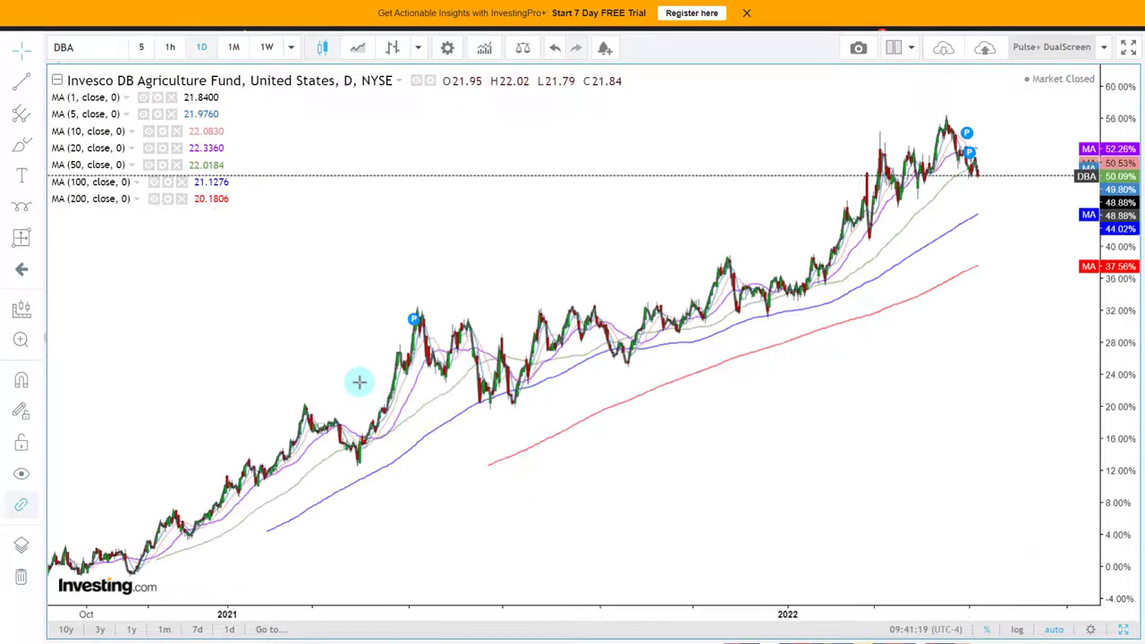
{"action": "scroll", "coordinate": [358, 382], "scroll_direction": "down", "scroll_amount": 3}
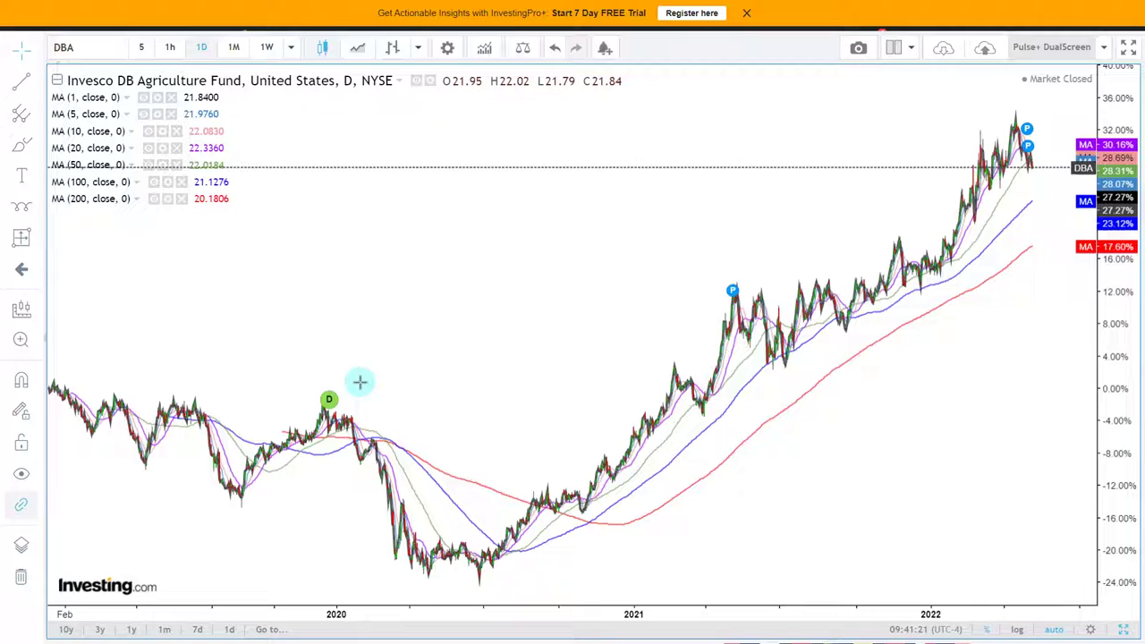
{"action": "scroll", "coordinate": [359, 382], "scroll_direction": "up", "scroll_amount": 6}
{"action": "scroll", "coordinate": [358, 382], "scroll_direction": "down", "scroll_amount": 3}
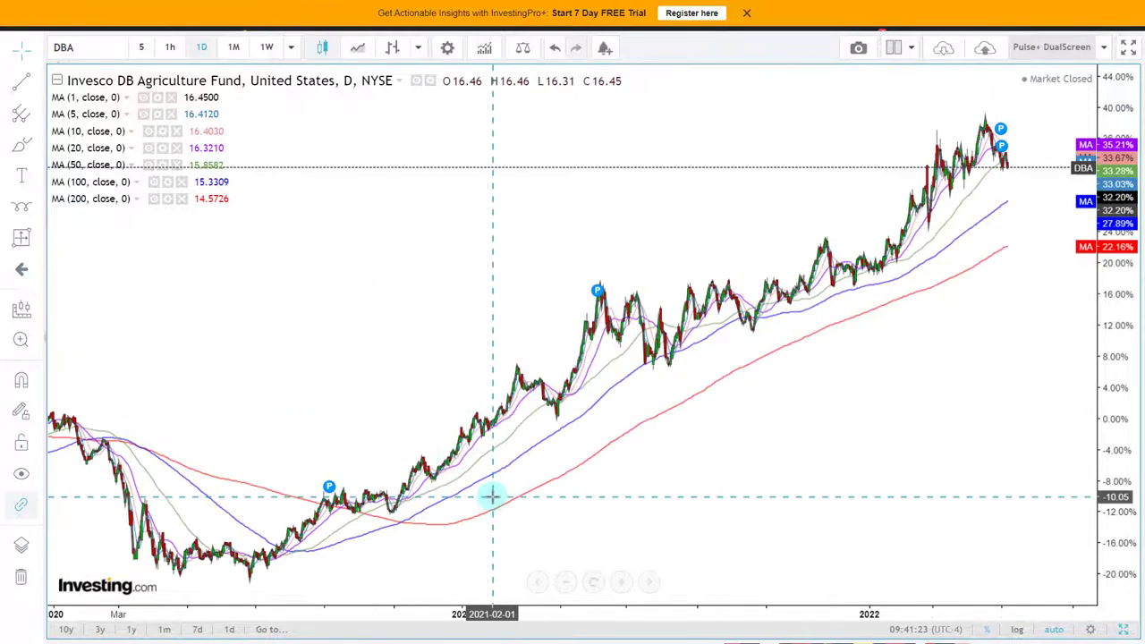
{"action": "scroll", "coordinate": [491, 494], "scroll_direction": "up", "scroll_amount": 3}
{"action": "scroll", "coordinate": [491, 492], "scroll_direction": "up", "scroll_amount": 2}
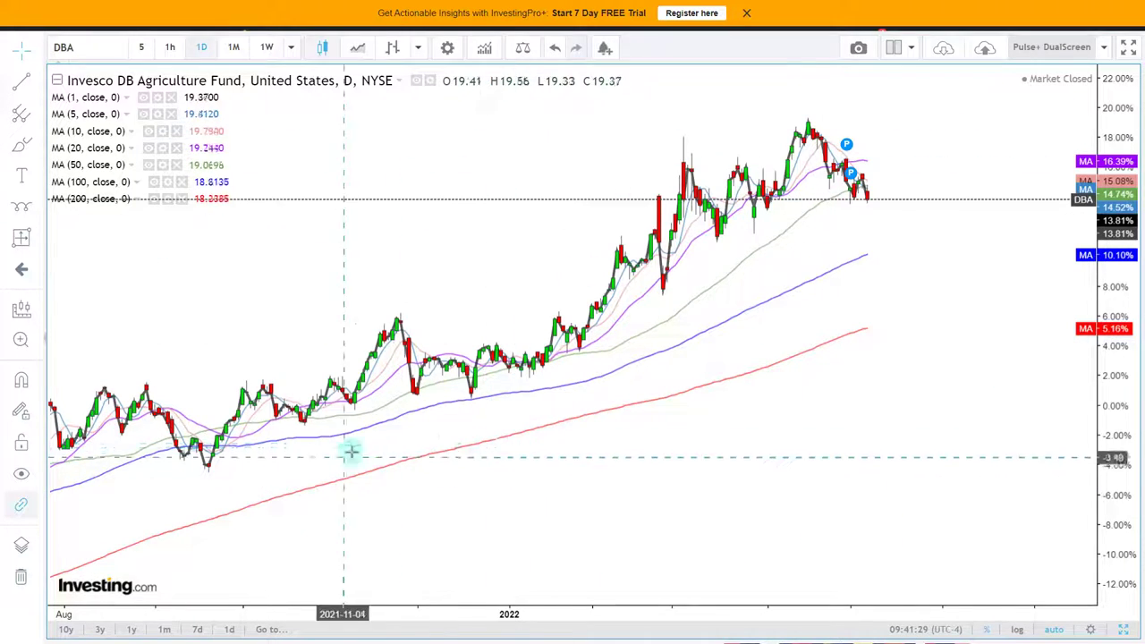
{"action": "scroll", "coordinate": [680, 414], "scroll_direction": "down", "scroll_amount": 2}
{"action": "scroll", "coordinate": [668, 412], "scroll_direction": "down", "scroll_amount": 1}
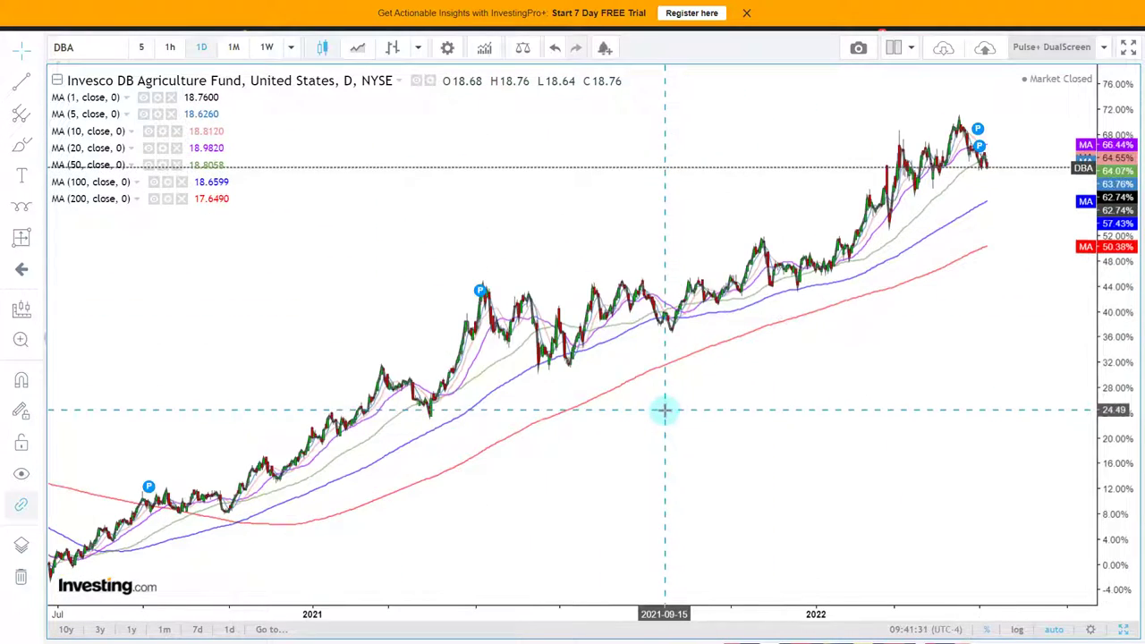
{"action": "scroll", "coordinate": [644, 391], "scroll_direction": "down", "scroll_amount": 1}
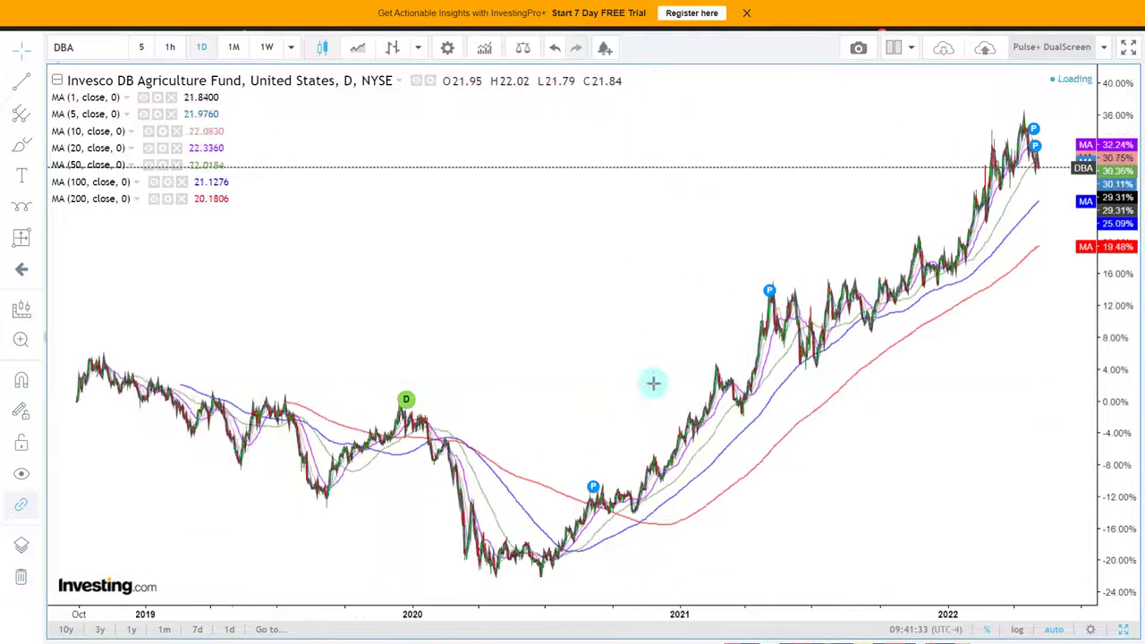
{"action": "scroll", "coordinate": [698, 384], "scroll_direction": "up", "scroll_amount": 4}
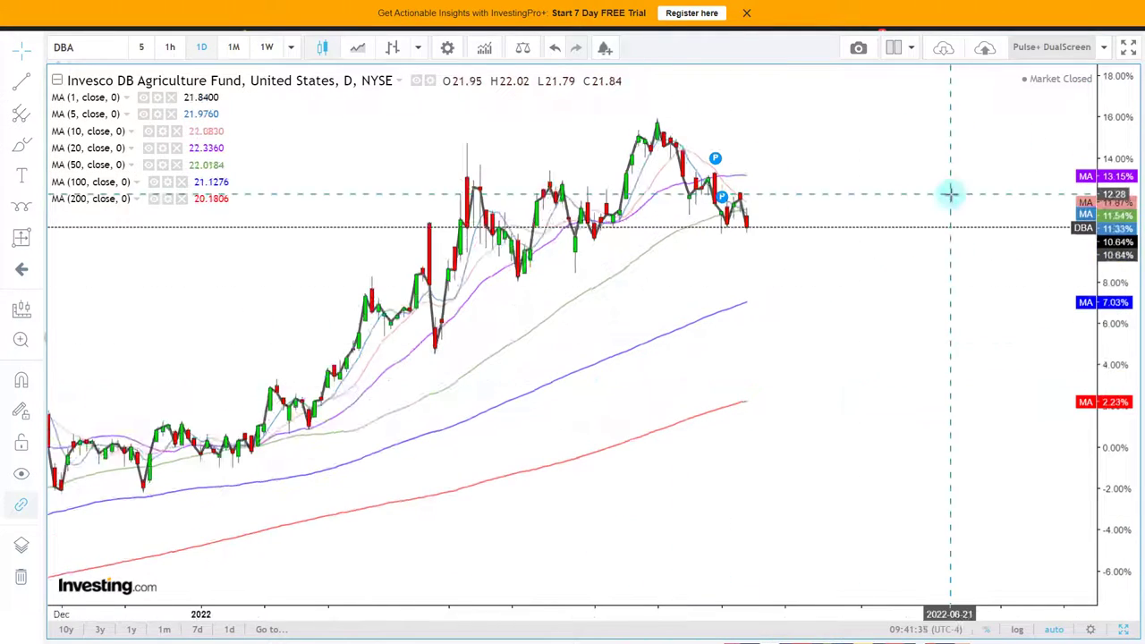
Mark the rounded top across the 2022 peaks, erase it, and return to weekly candles
{"action": "key", "text": "ctrl+shift+p"}
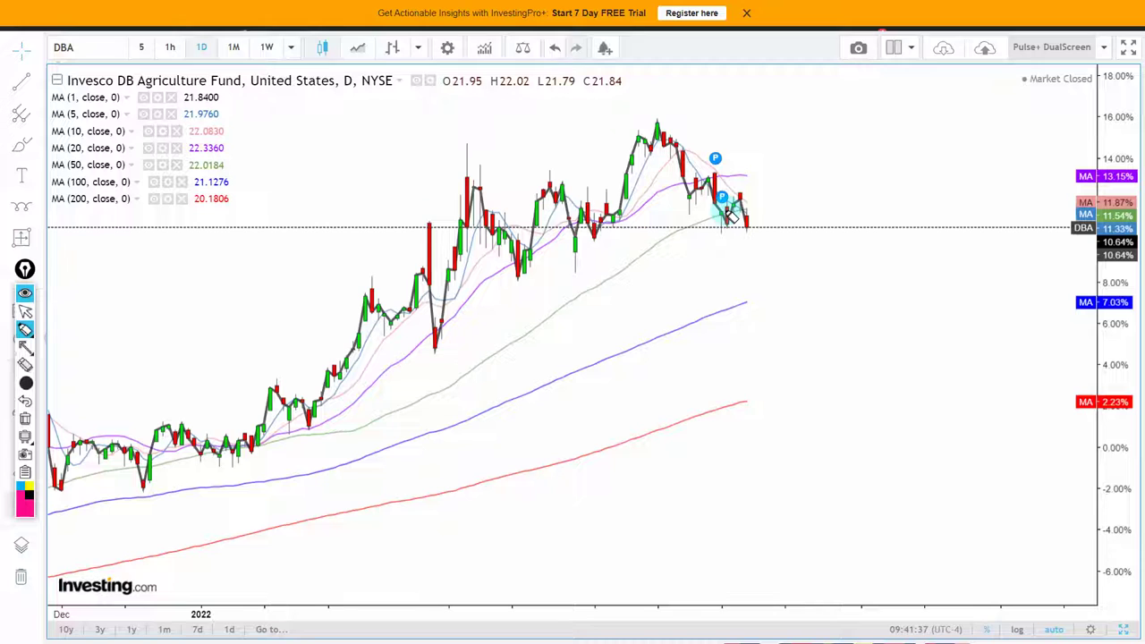
{"action": "mouse_move", "coordinate": [408, 221]}
{"action": "left_mouse_down"}
{"action": "mouse_move", "coordinate": [577, 137]}
{"action": "mouse_move", "coordinate": [865, 184]}
{"action": "mouse_move", "coordinate": [886, 204]}
{"action": "left_mouse_up"}
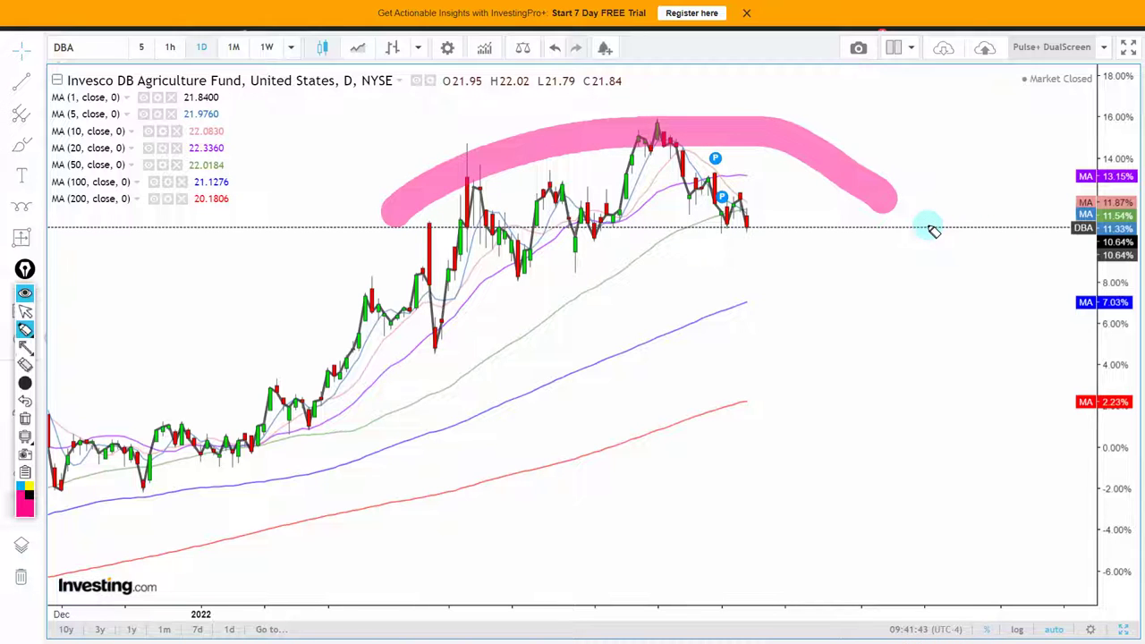
{"action": "key", "text": "ctrl+shift+p"}
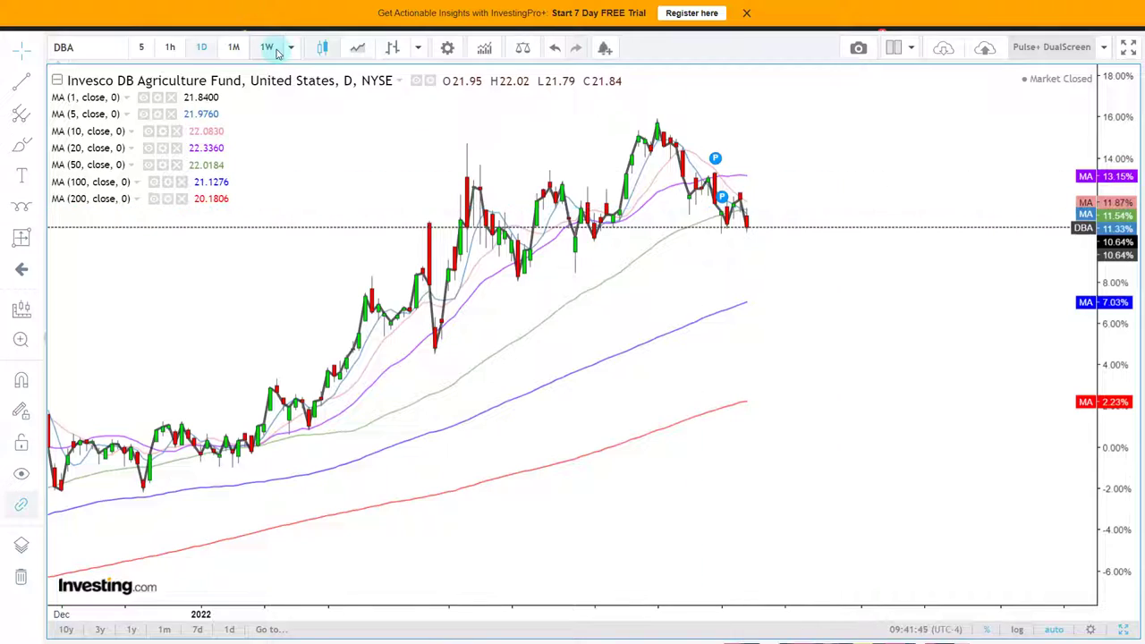
{"action": "left_click", "coordinate": [274, 49]}
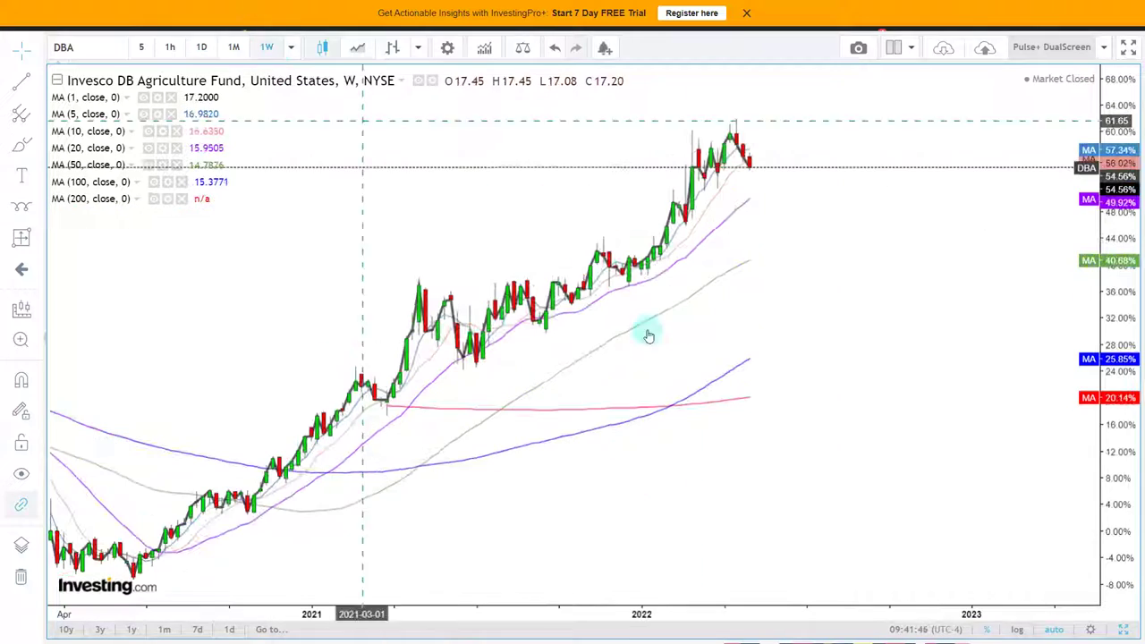
Show the DualScreen layout pairing weekly DBA with MACD, Accum/Dist, RSI and PPO panes
{"action": "left_click", "coordinate": [1125, 632]}
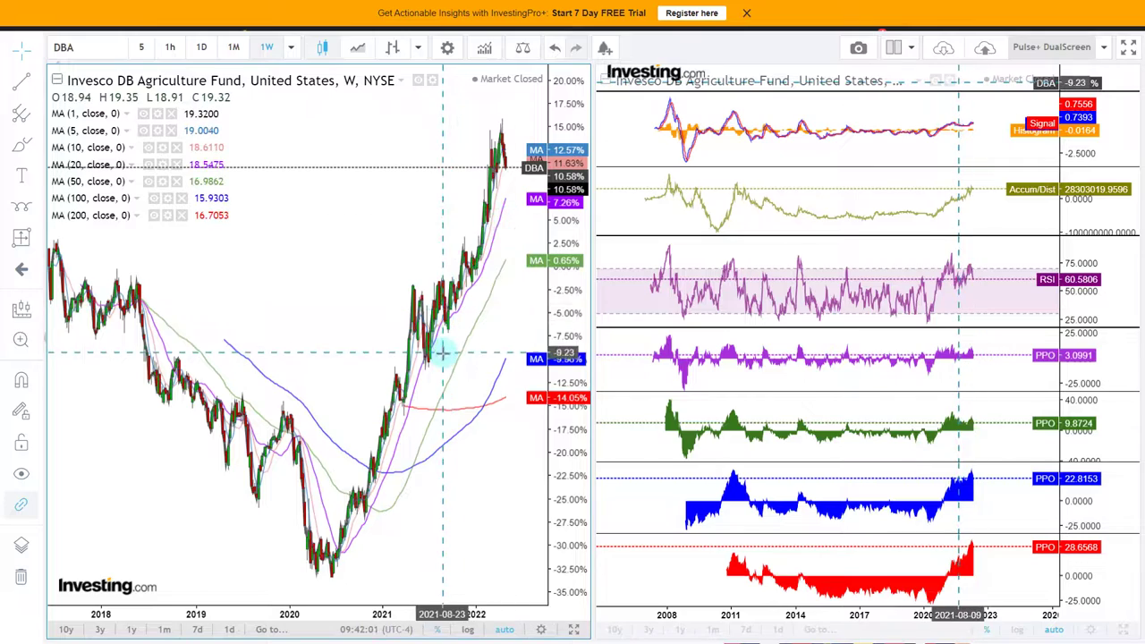
{"action": "scroll", "coordinate": [400, 458], "scroll_direction": "down", "scroll_amount": 3}
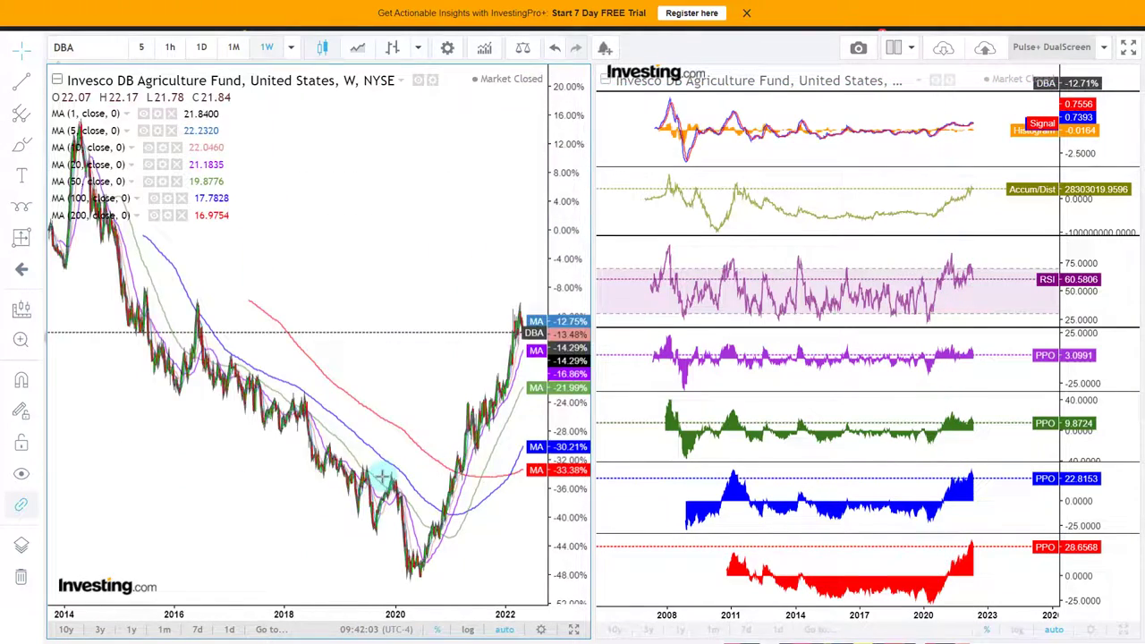
{"action": "scroll", "coordinate": [378, 474], "scroll_direction": "up", "scroll_amount": 5}
{"action": "scroll", "coordinate": [380, 476], "scroll_direction": "up", "scroll_amount": 2}
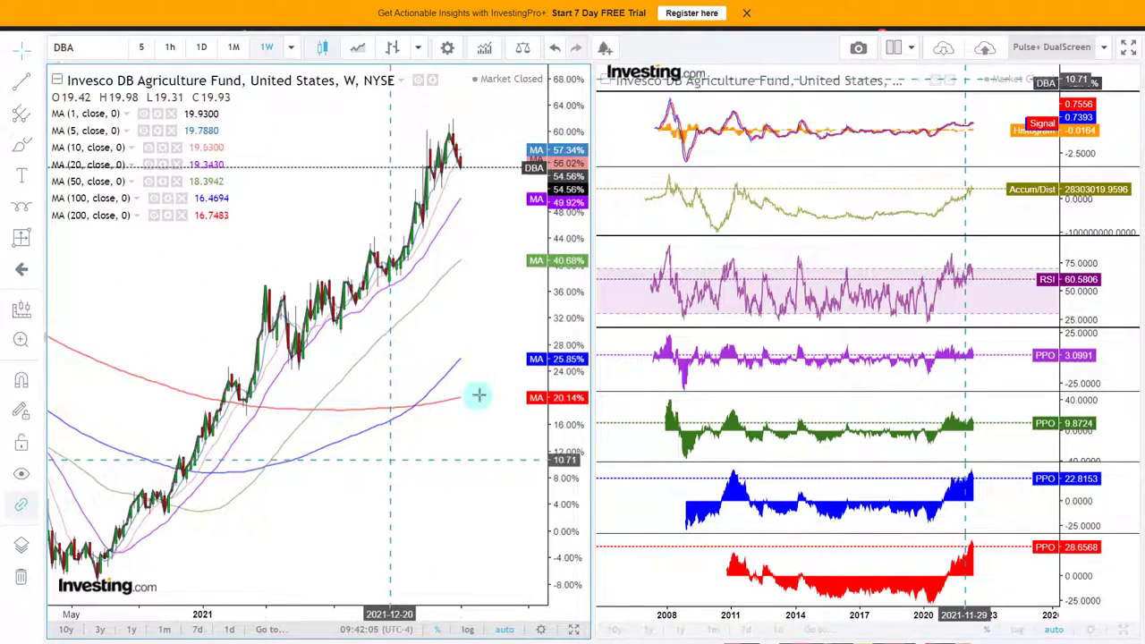
{"action": "scroll", "coordinate": [877, 376], "scroll_direction": "up", "scroll_amount": 4}
{"action": "scroll", "coordinate": [877, 371], "scroll_direction": "down", "scroll_amount": 5}
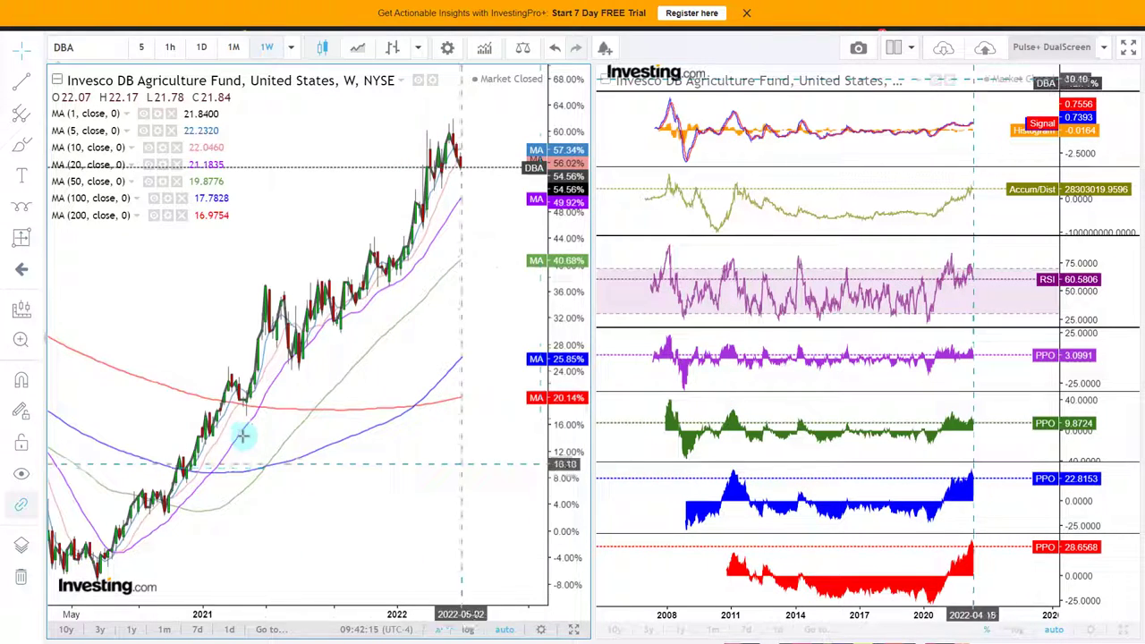
{"action": "scroll", "coordinate": [242, 439], "scroll_direction": "down", "scroll_amount": 5}
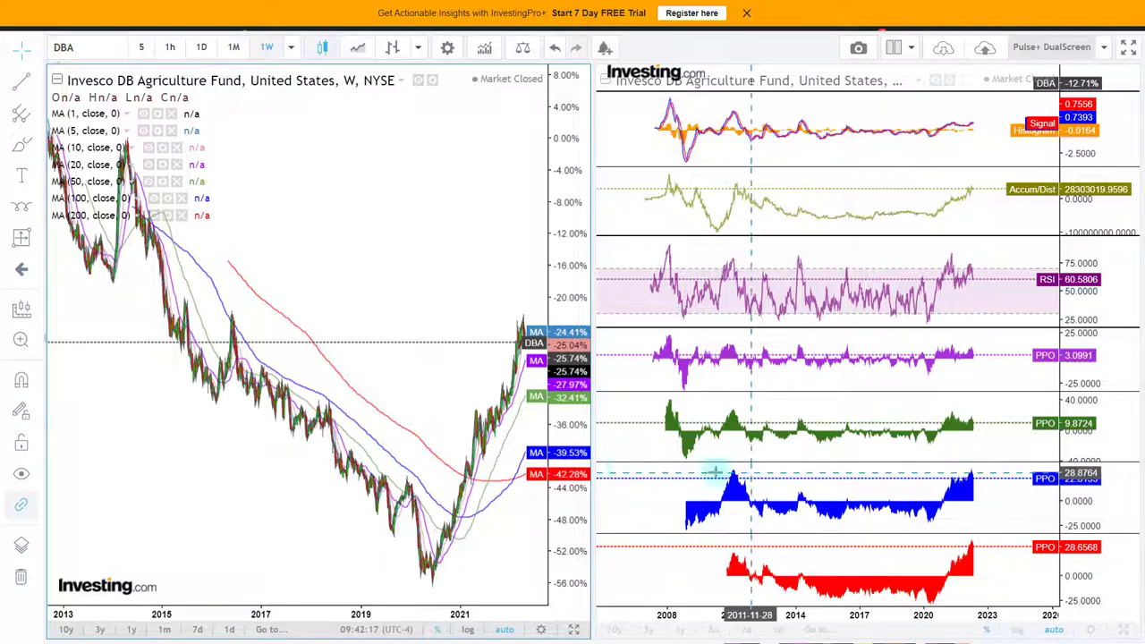
{"action": "scroll", "coordinate": [332, 435], "scroll_direction": "down", "scroll_amount": 5}
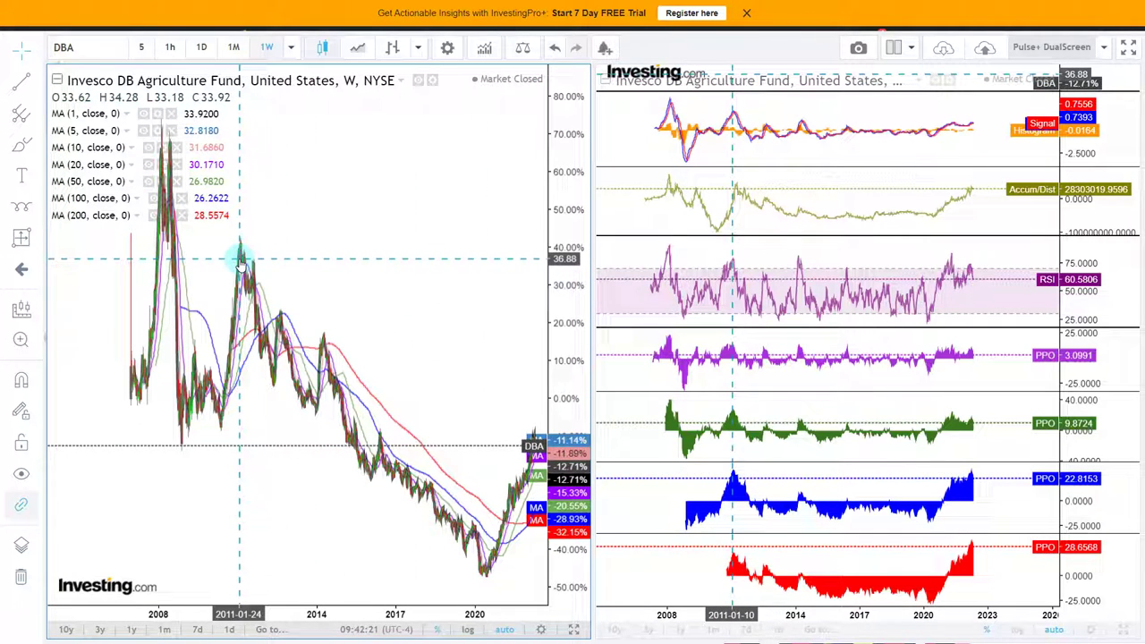
{"action": "scroll", "coordinate": [240, 259], "scroll_direction": "up", "scroll_amount": 1}
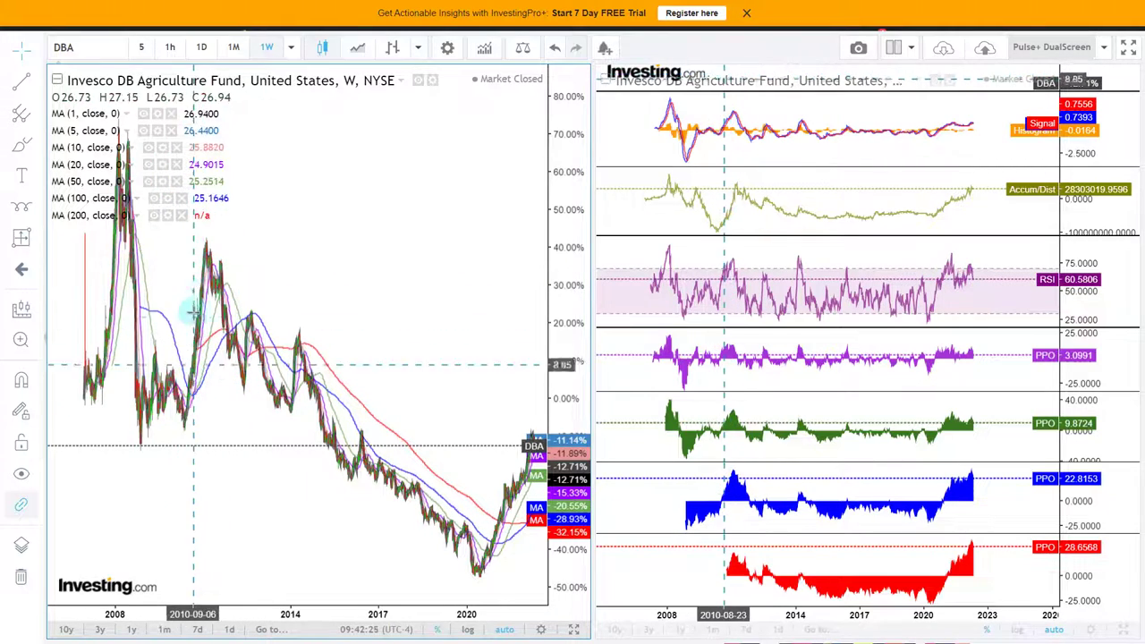
{"action": "scroll", "coordinate": [207, 296], "scroll_direction": "up", "scroll_amount": 2}
Pan the left DBA chart back to 2008–2018, then forward to 2016–2024
{"action": "left_click_drag", "start_coordinate": [207, 295], "coordinate": [440, 334]}
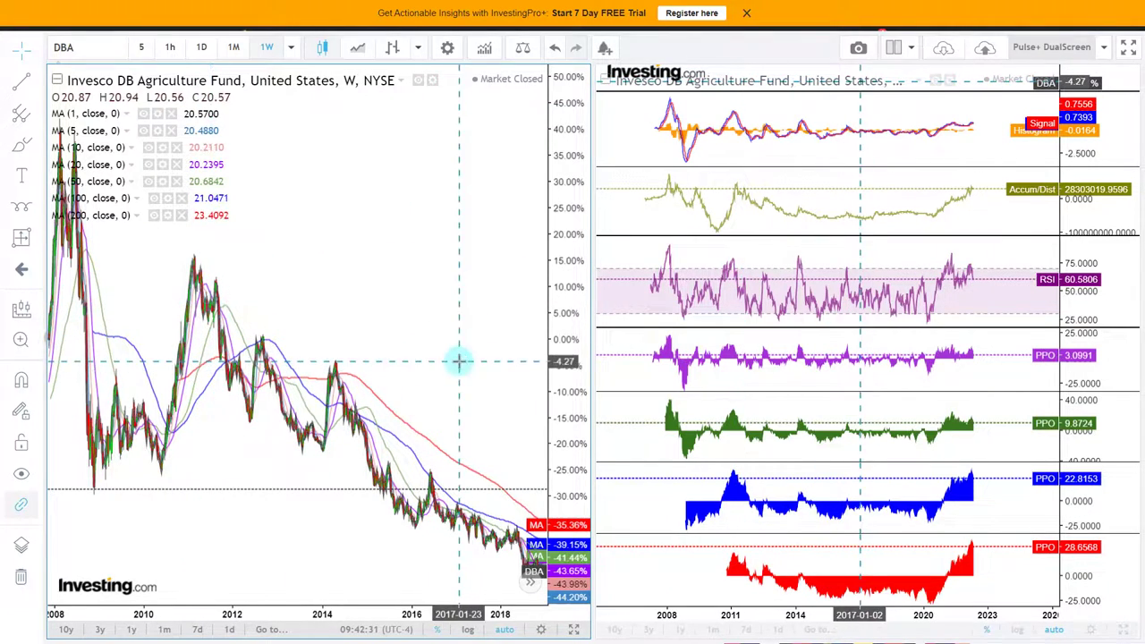
{"action": "left_click_drag", "start_coordinate": [453, 322], "coordinate": [295, 314]}
{"action": "left_click_drag", "start_coordinate": [450, 299], "coordinate": [251, 292]}
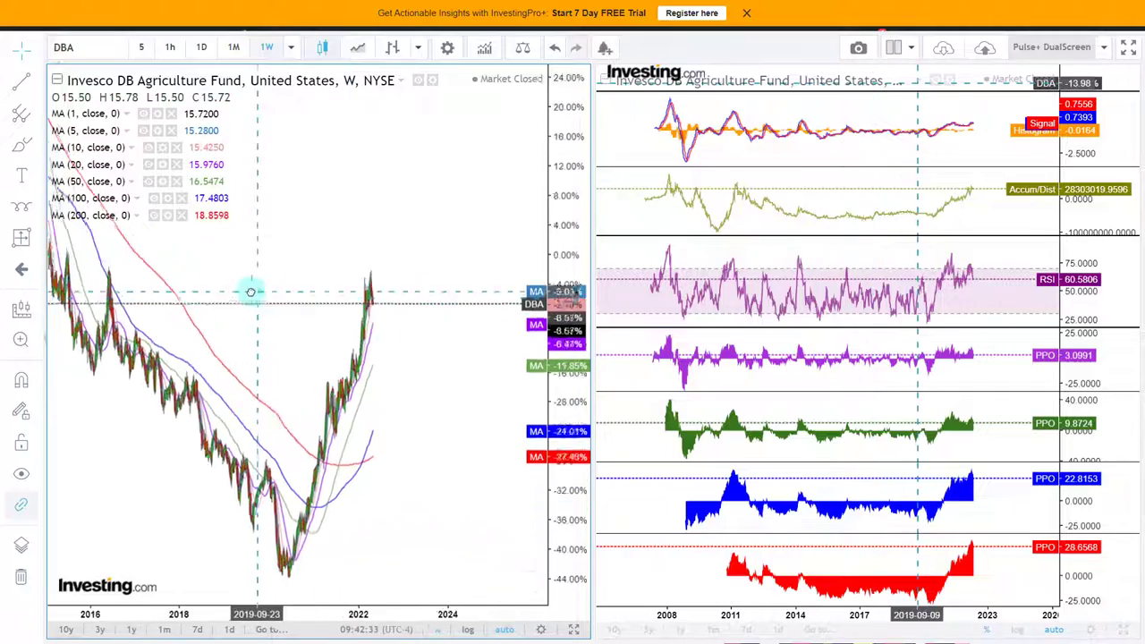
{"action": "scroll", "coordinate": [897, 336], "scroll_direction": "up", "scroll_amount": 4}
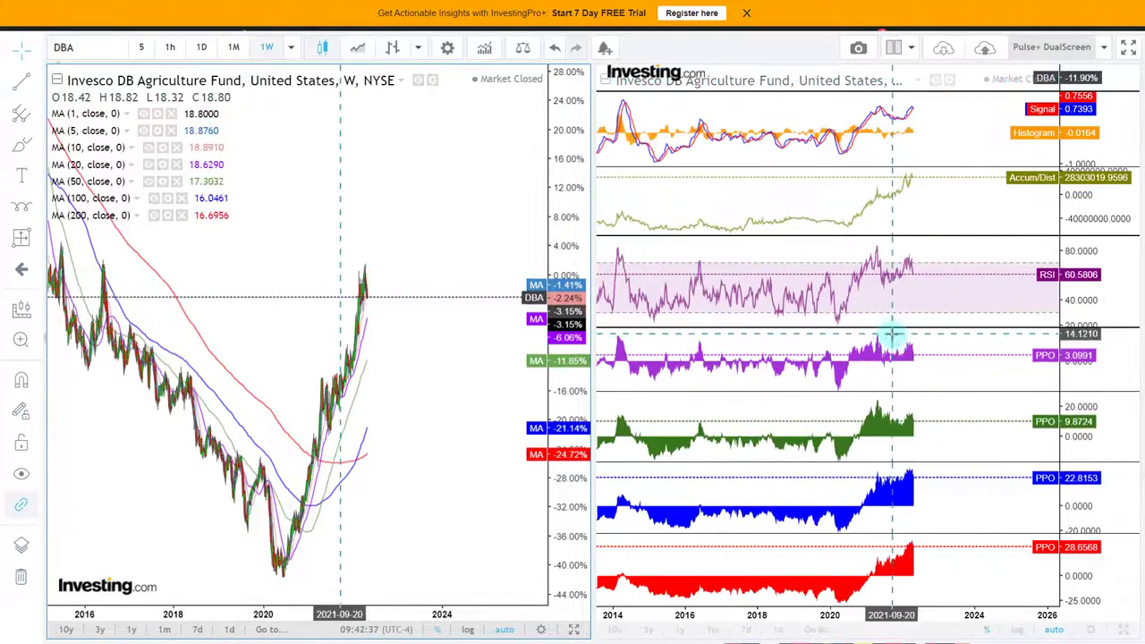
{"action": "left_click", "coordinate": [201, 46]}
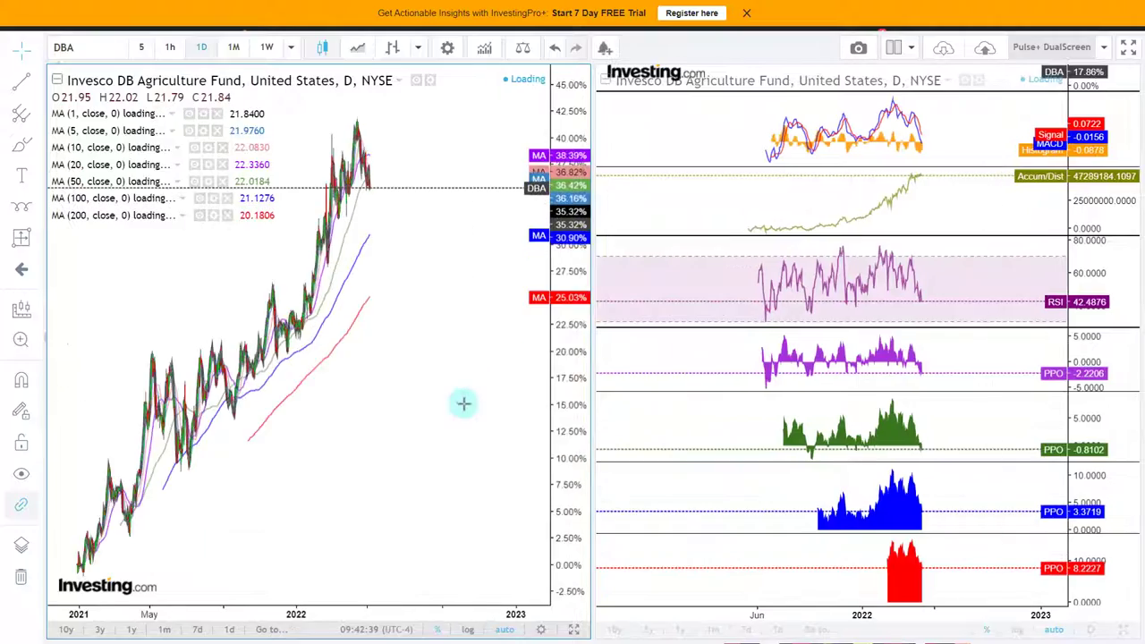
{"action": "scroll", "coordinate": [463, 404], "scroll_direction": "down", "scroll_amount": 3}
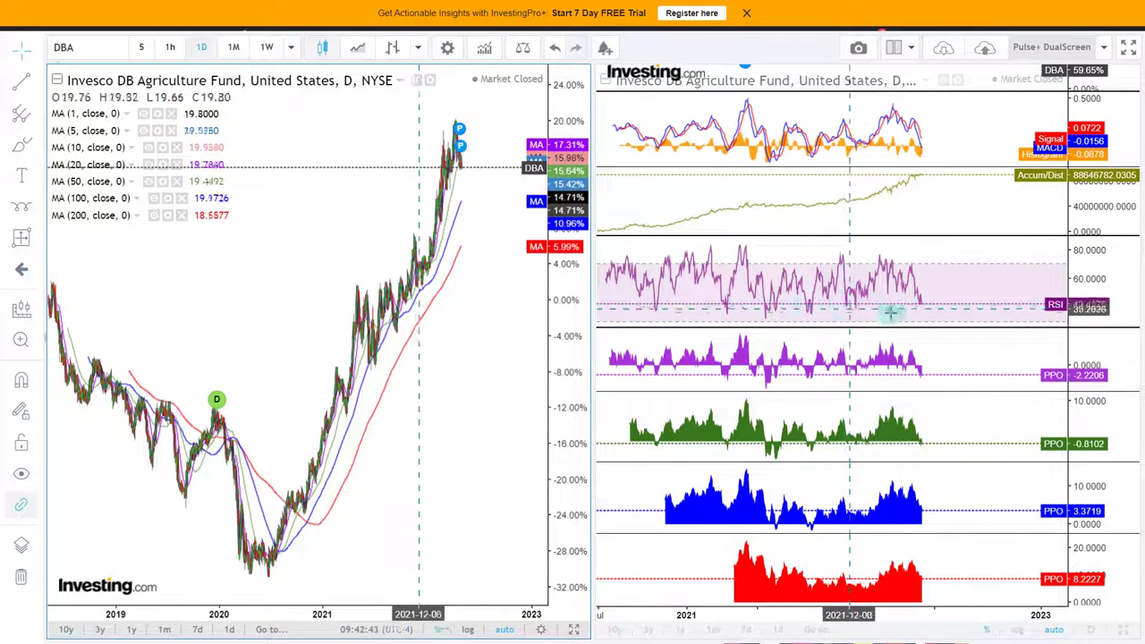
{"action": "scroll", "coordinate": [412, 344], "scroll_direction": "up", "scroll_amount": 3}
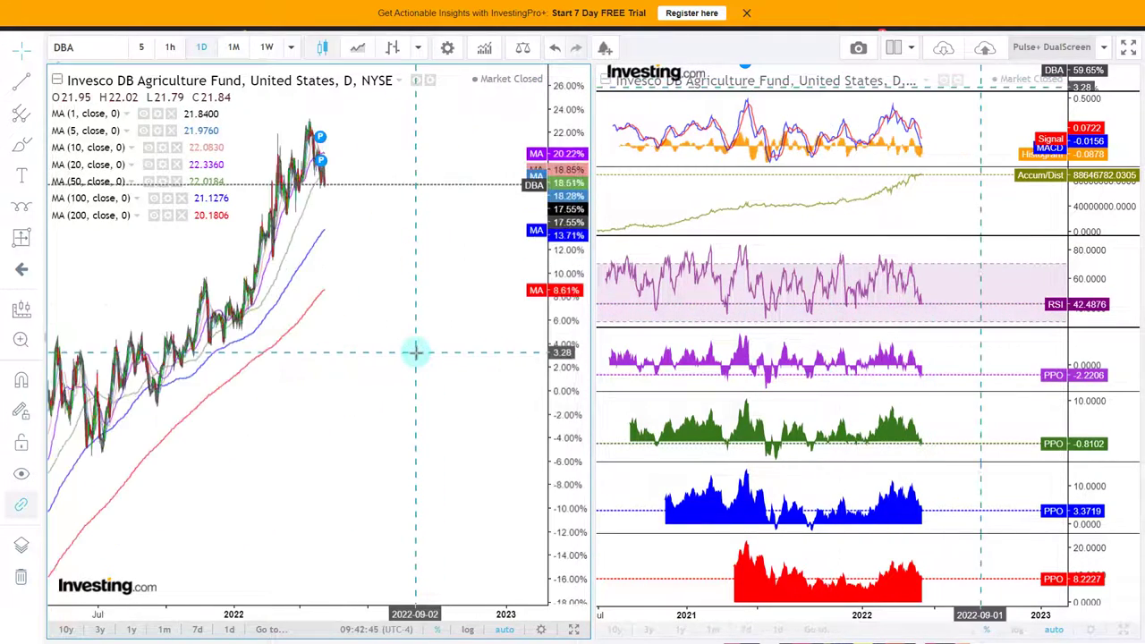
{"action": "scroll", "coordinate": [414, 352], "scroll_direction": "up", "scroll_amount": 2}
{"action": "scroll", "coordinate": [284, 350], "scroll_direction": "up", "scroll_amount": 2}
{"action": "scroll", "coordinate": [317, 338], "scroll_direction": "up", "scroll_amount": 1}
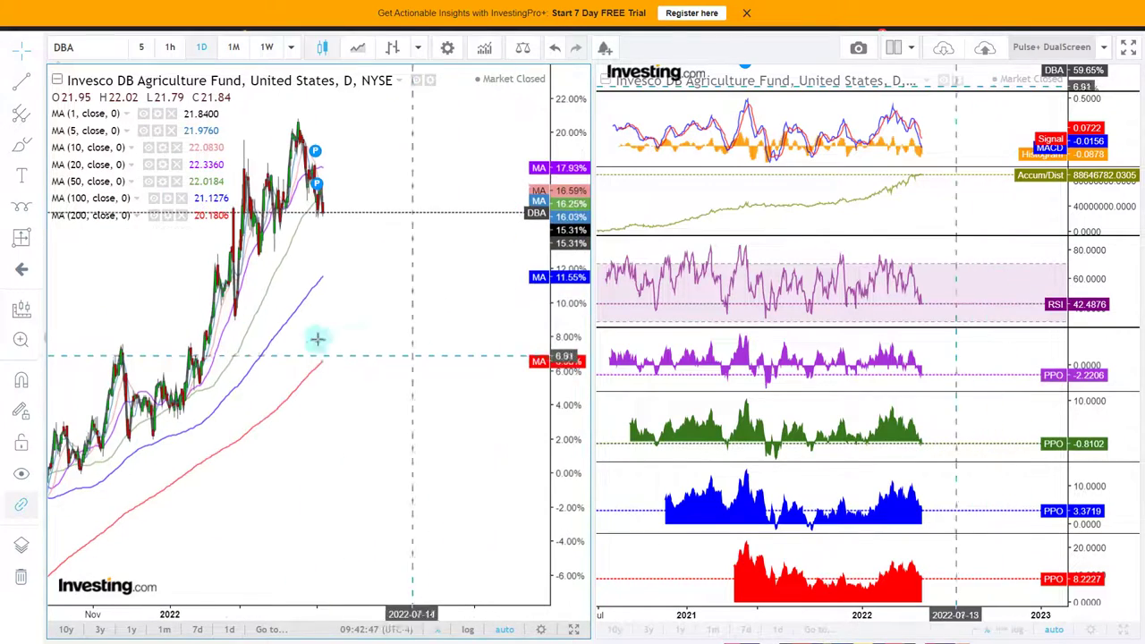
{"action": "scroll", "coordinate": [445, 327], "scroll_direction": "down", "scroll_amount": 3}
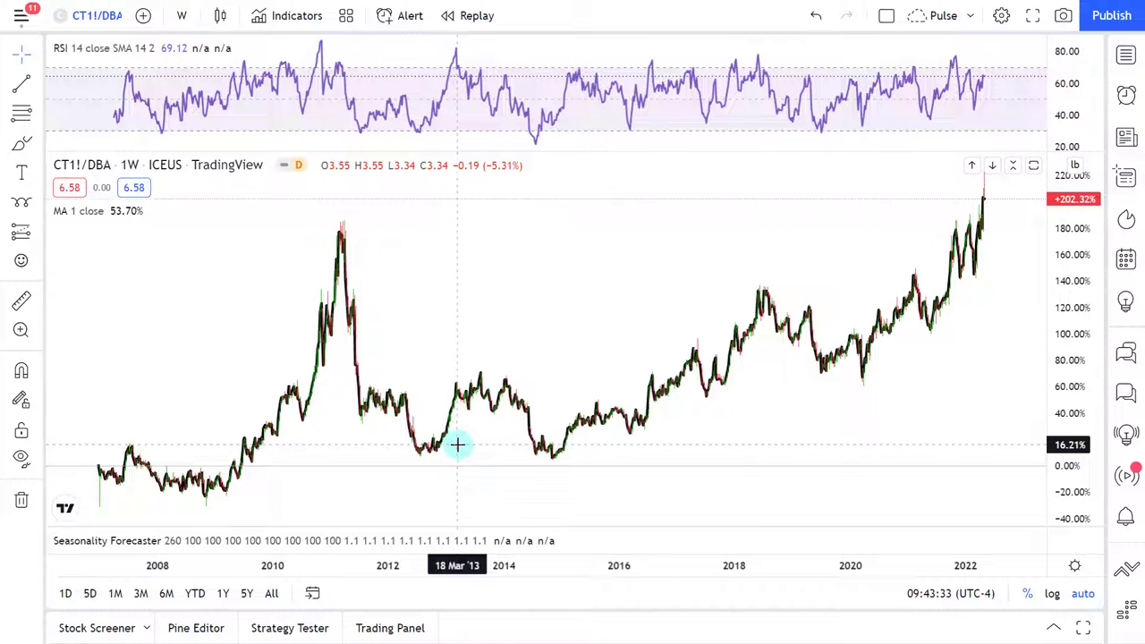
{"action": "scroll", "coordinate": [670, 409], "scroll_direction": "up", "scroll_amount": 2}
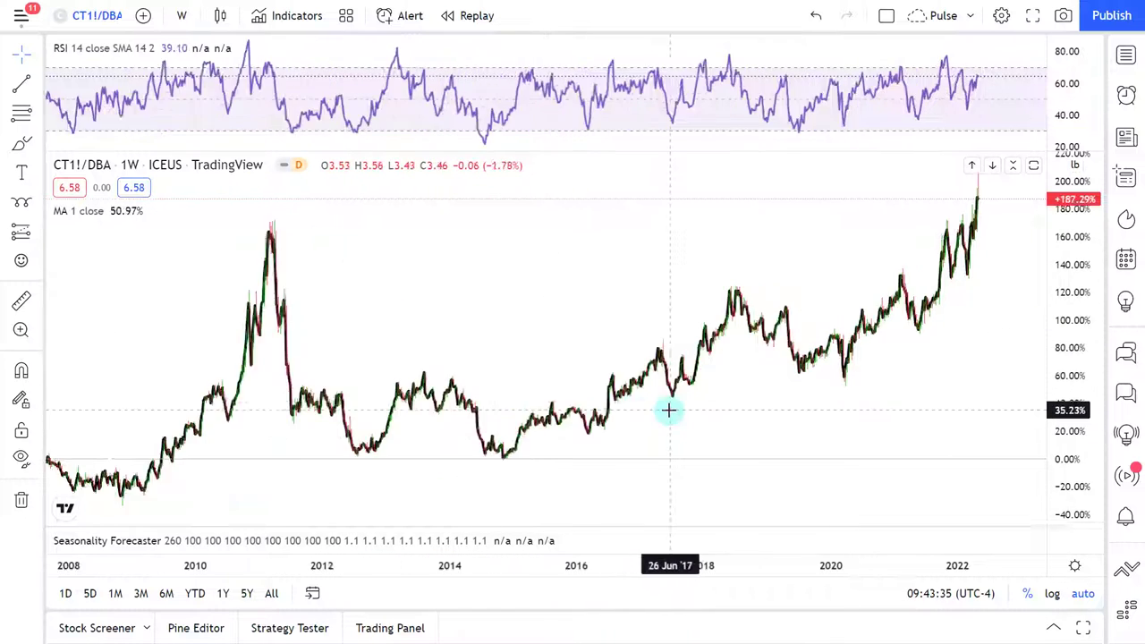
{"action": "scroll", "coordinate": [671, 402], "scroll_direction": "down", "scroll_amount": 2}
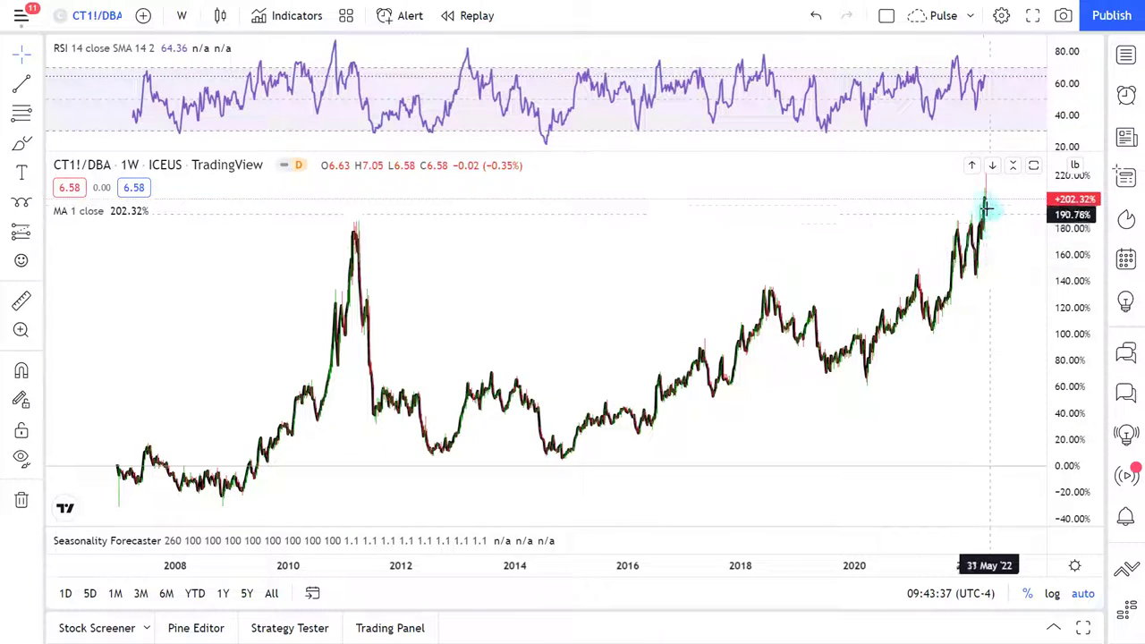
{"action": "scroll", "coordinate": [982, 205], "scroll_direction": "up", "scroll_amount": 3}
{"action": "scroll", "coordinate": [960, 202], "scroll_direction": "down", "scroll_amount": 2}
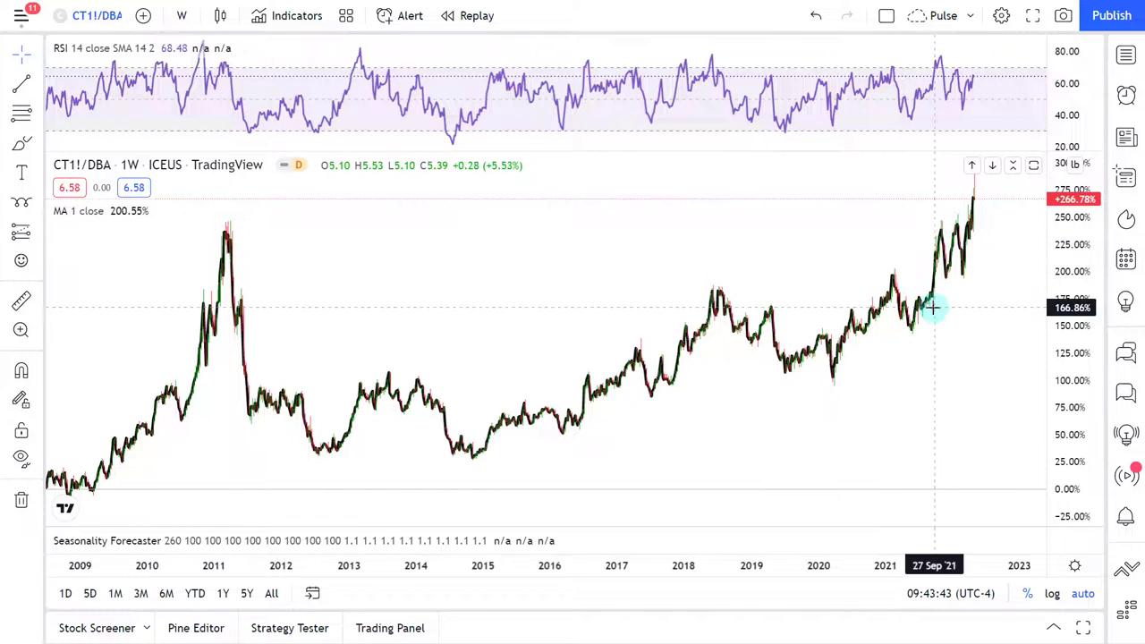
{"action": "scroll", "coordinate": [900, 320], "scroll_direction": "down", "scroll_amount": 3}
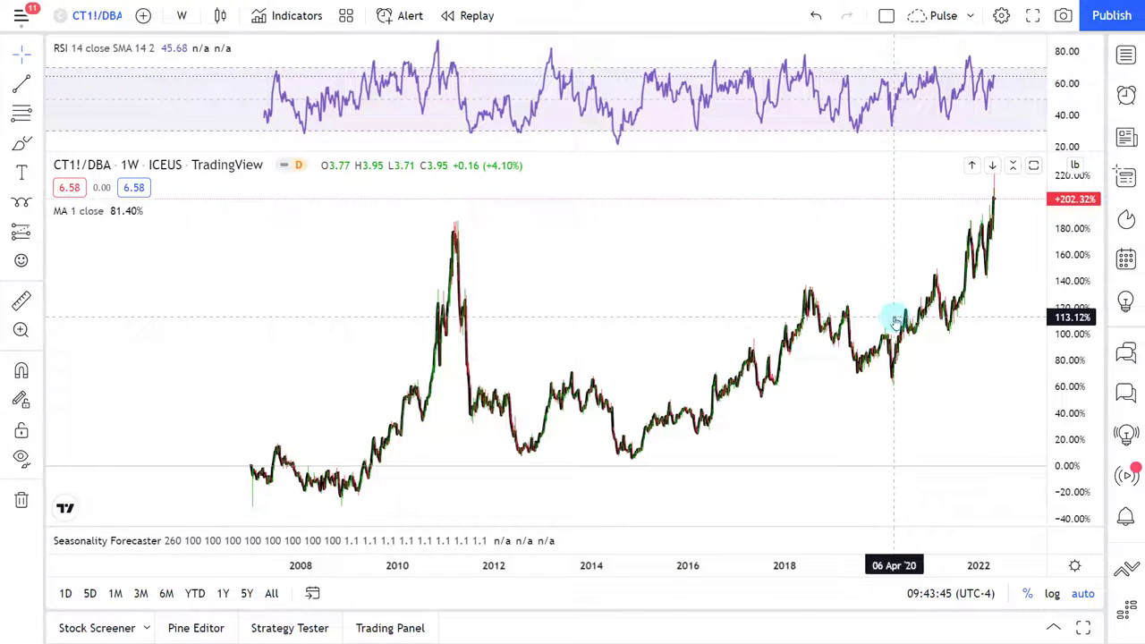
{"action": "scroll", "coordinate": [891, 317], "scroll_direction": "up", "scroll_amount": 6}
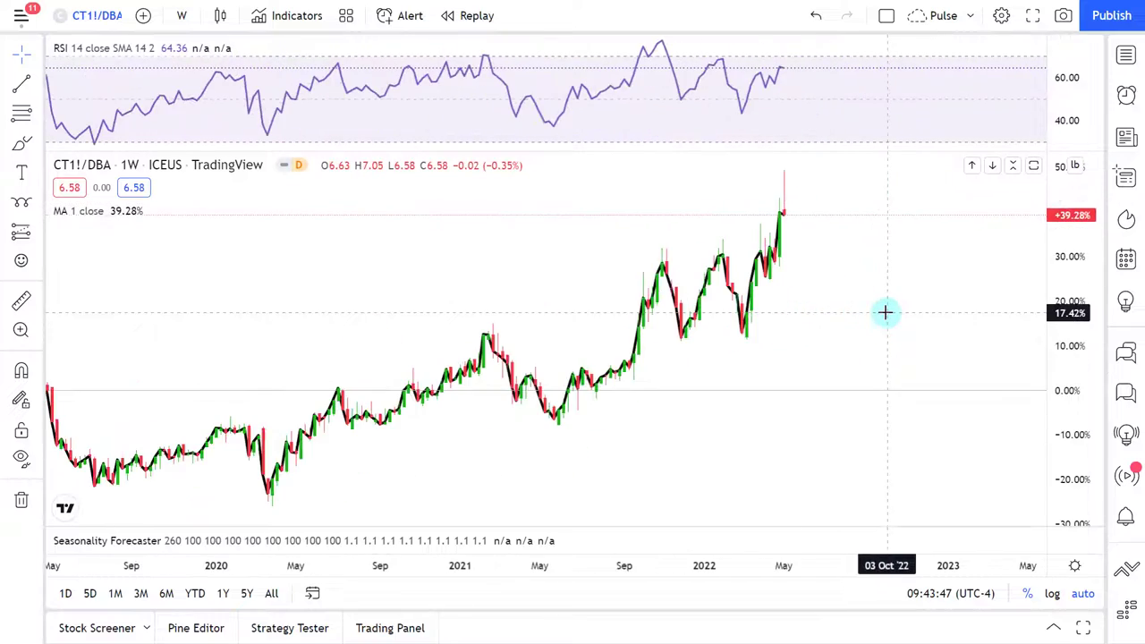
{"action": "scroll", "coordinate": [885, 312], "scroll_direction": "down", "scroll_amount": 4}
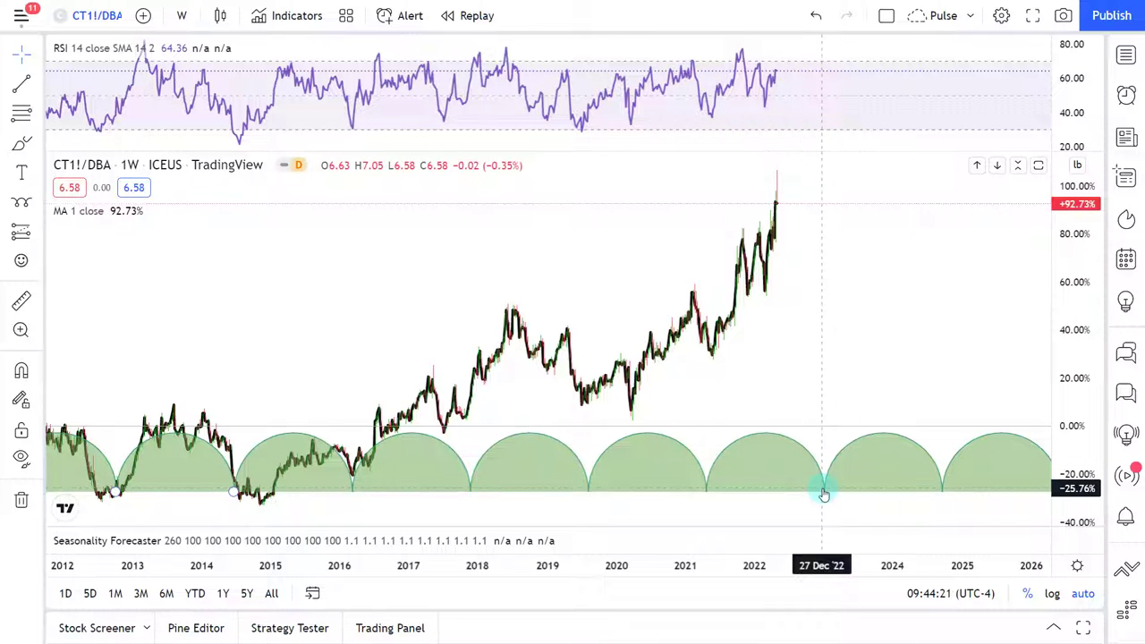
Delete the green cycle arcs, collapse the RSI pane, and switch CT1!/DBA to daily bars
{"action": "left_click", "coordinate": [803, 454]}
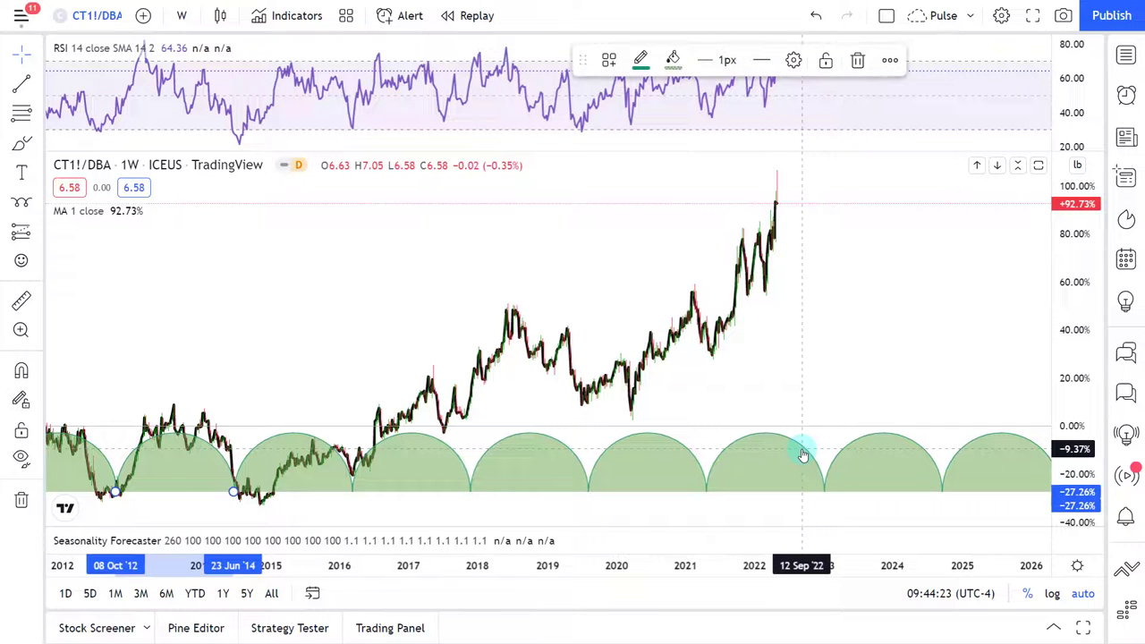
{"action": "key", "text": "Delete"}
{"action": "scroll", "coordinate": [805, 447], "scroll_direction": "down", "scroll_amount": 3}
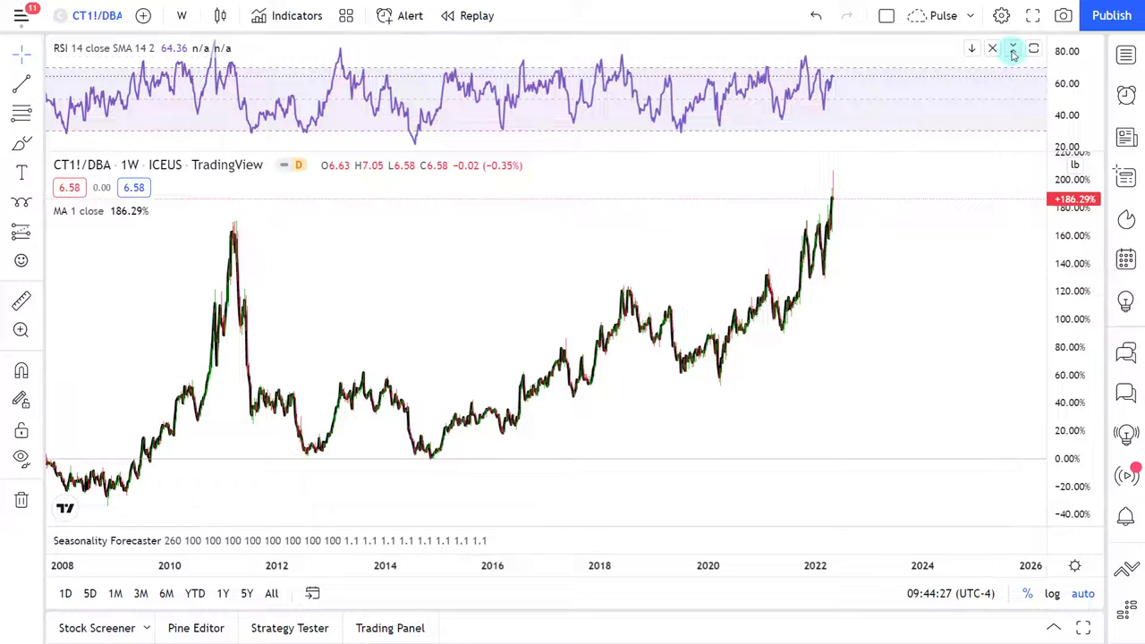
{"action": "left_click", "coordinate": [1012, 48]}
{"action": "left_click", "coordinate": [181, 16]}
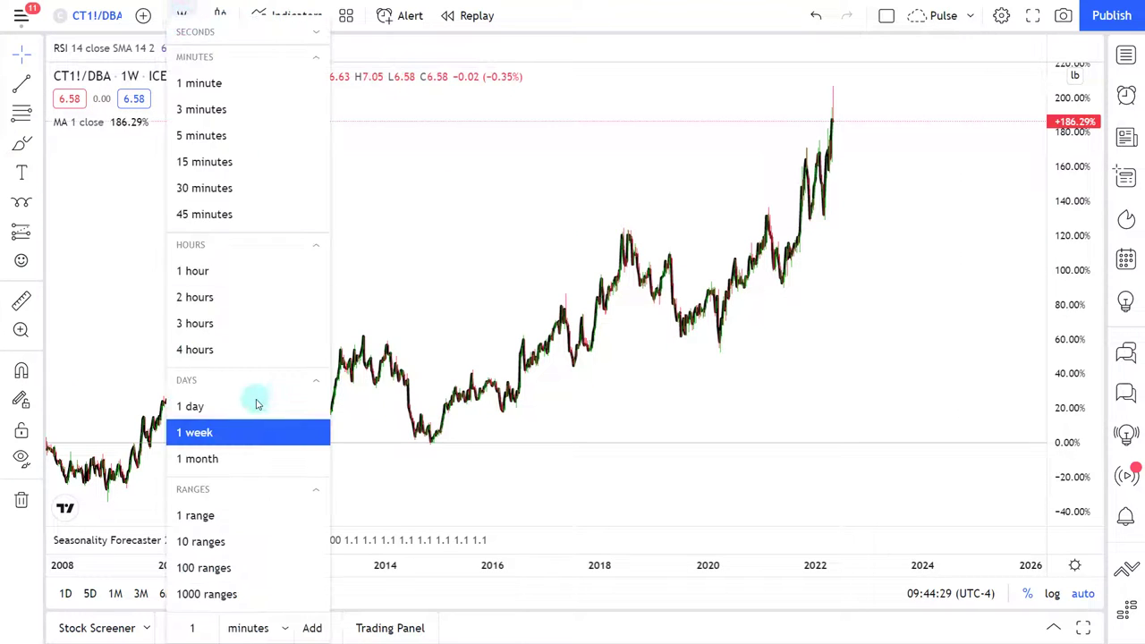
{"action": "left_click", "coordinate": [253, 405]}
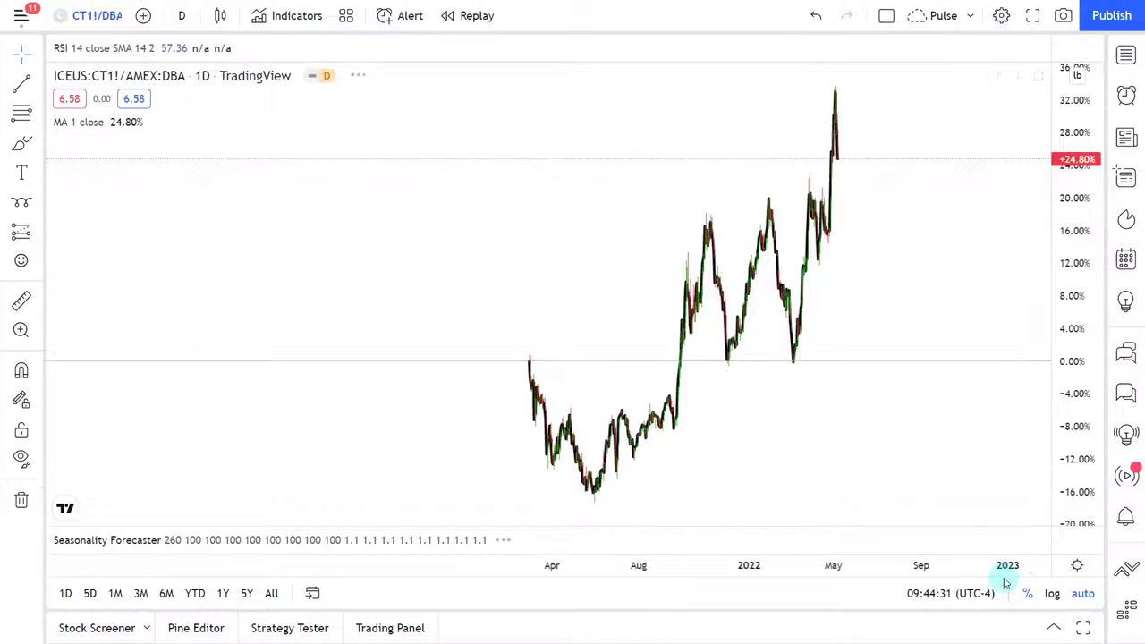
Expand the Seasonality Forecaster pane, zoom and pan the daily CT1!/DBA timeline, then collapse it again
{"action": "left_click", "coordinate": [1019, 540]}
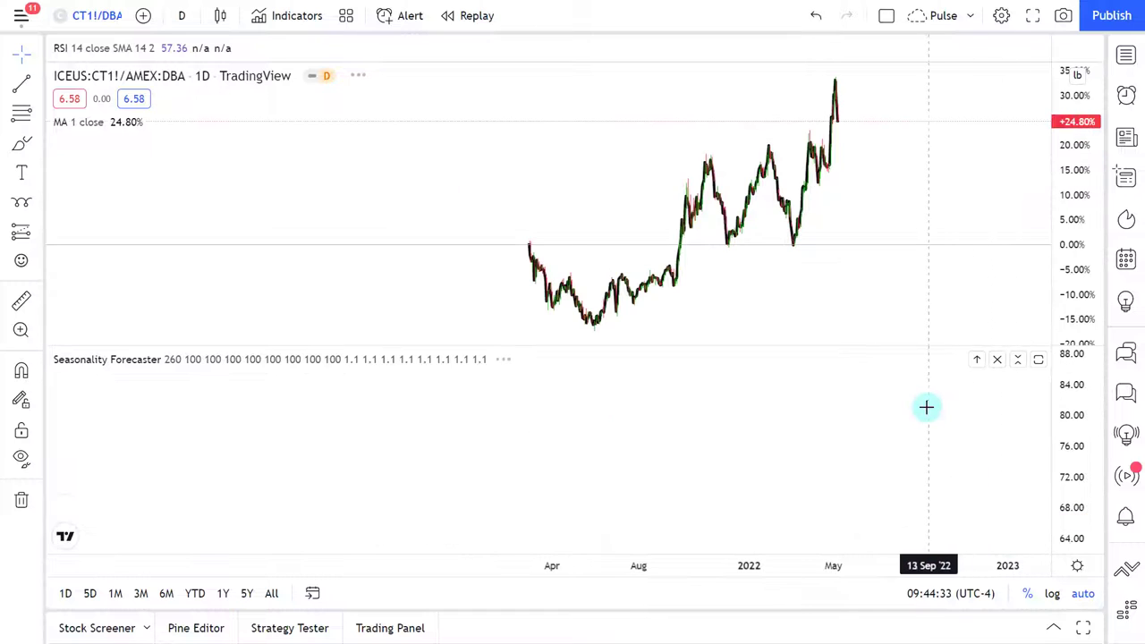
{"action": "scroll", "coordinate": [890, 403], "scroll_direction": "up", "scroll_amount": 5}
{"action": "scroll", "coordinate": [891, 403], "scroll_direction": "down", "scroll_amount": 7}
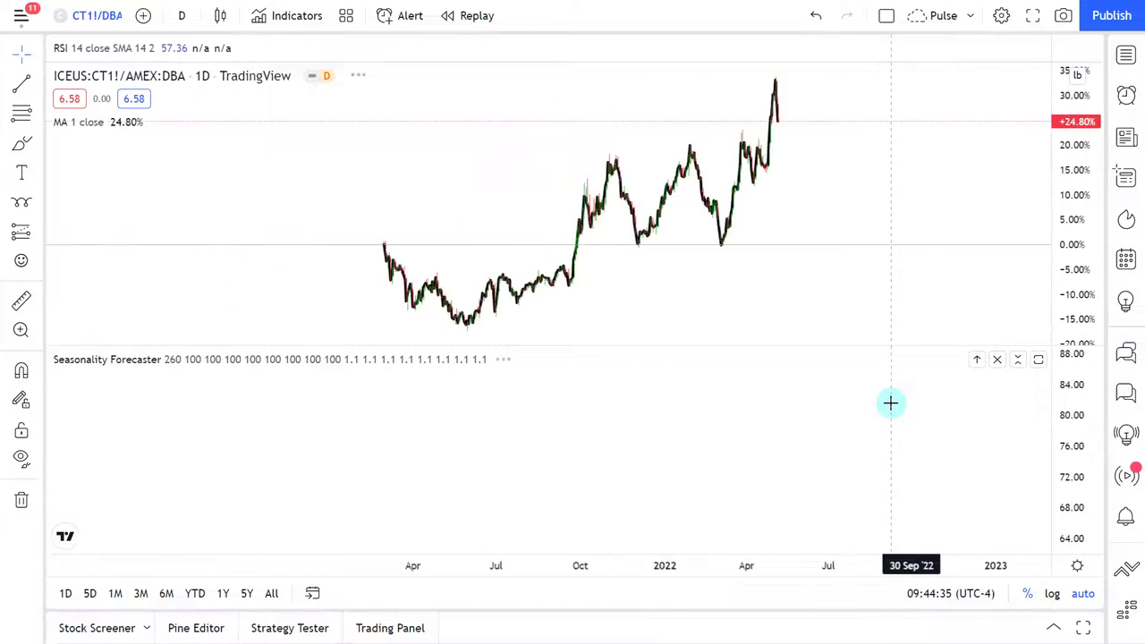
{"action": "scroll", "coordinate": [886, 394], "scroll_direction": "up", "scroll_amount": 5}
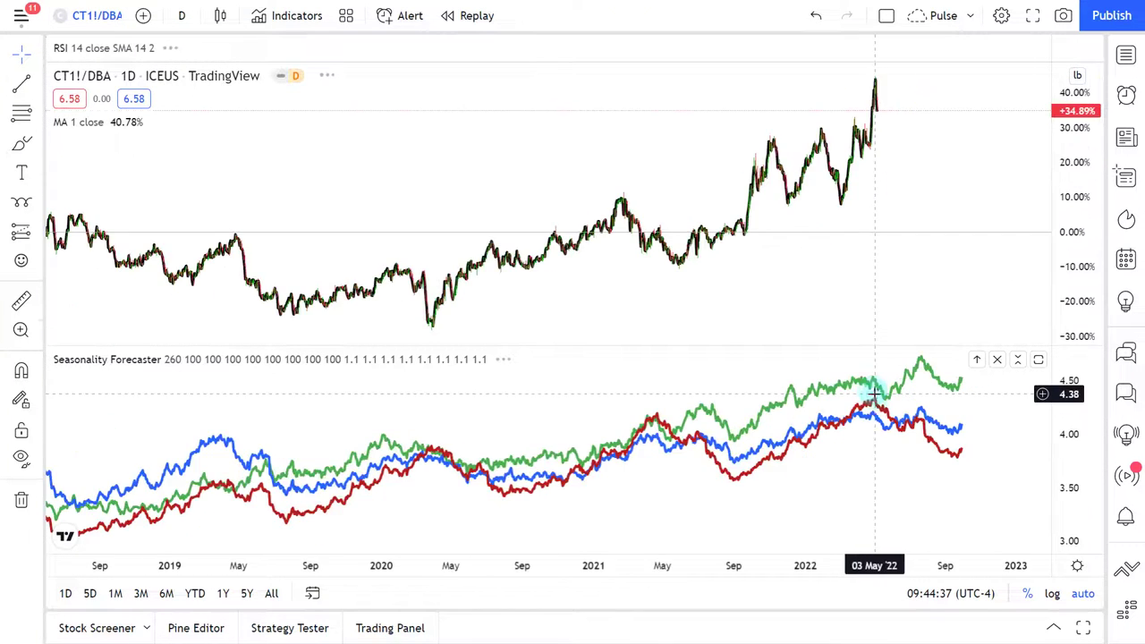
{"action": "scroll", "coordinate": [854, 373], "scroll_direction": "up", "scroll_amount": 3}
{"action": "left_click_drag", "start_coordinate": [657, 215], "coordinate": [811, 213]}
{"action": "scroll", "coordinate": [810, 219], "scroll_direction": "up", "scroll_amount": 2}
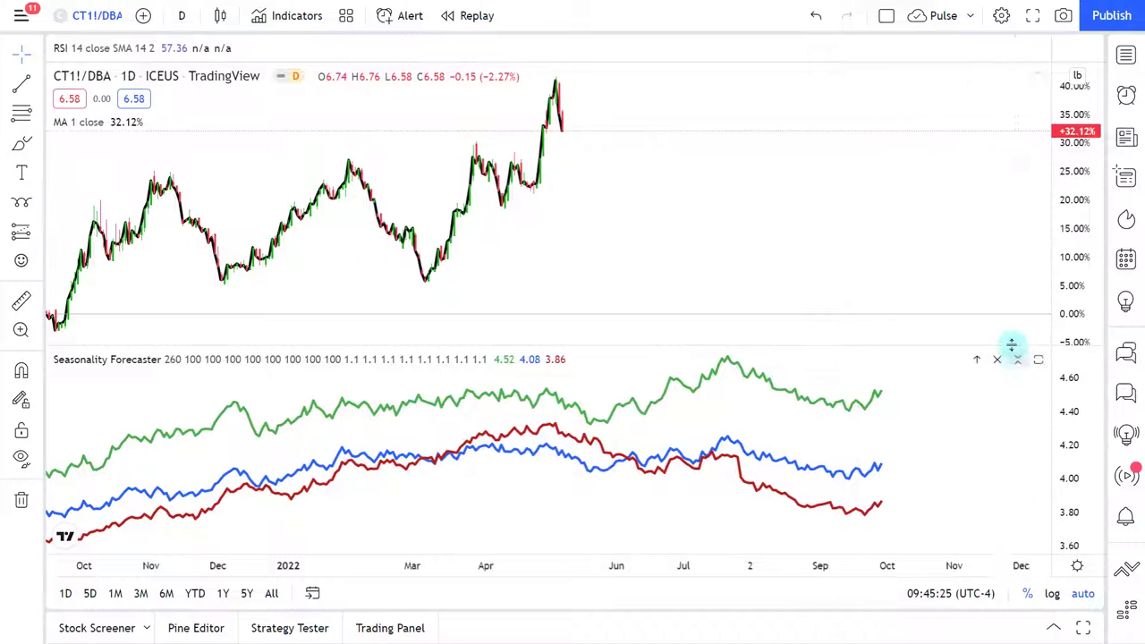
{"action": "left_click", "coordinate": [1017, 359]}
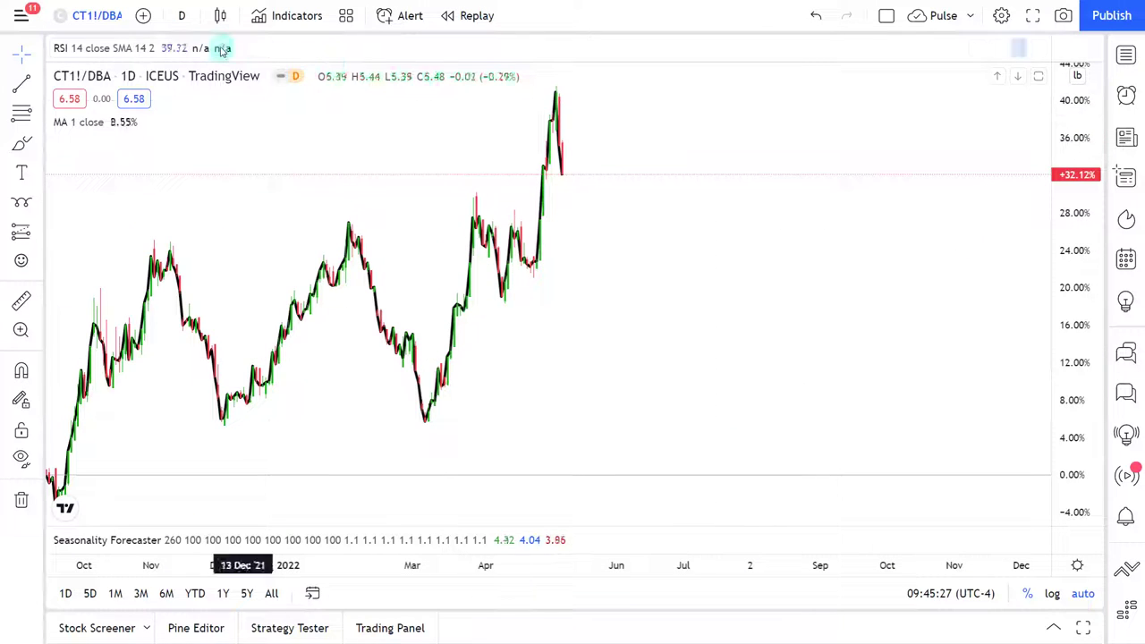
Switch to weekly bars and change the charted ratio from CT1!/DBA to DBA/SPY
{"action": "left_click", "coordinate": [180, 16]}
{"action": "left_click", "coordinate": [258, 432]}
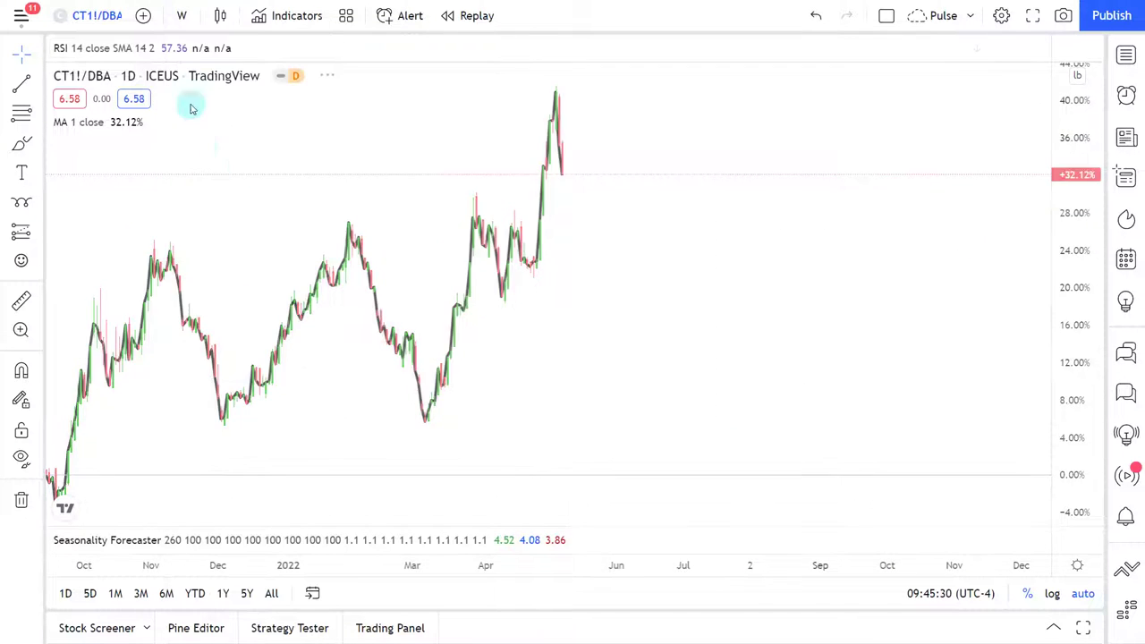
{"action": "left_click", "coordinate": [100, 15]}
{"action": "left_click", "coordinate": [336, 116]}
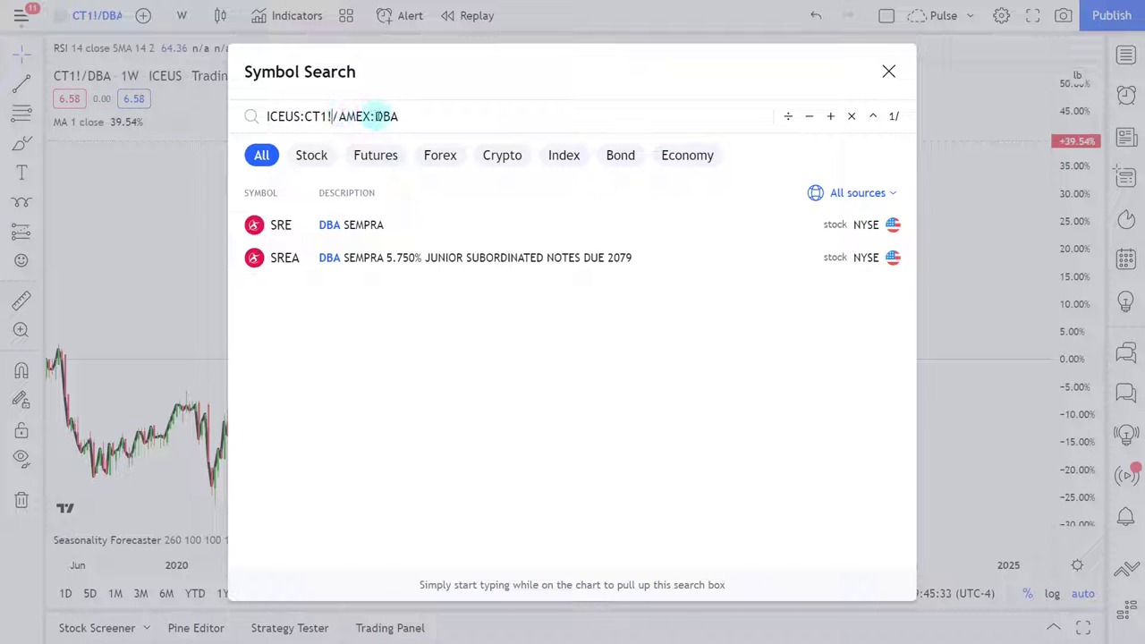
{"action": "double_click", "coordinate": [385, 116]}
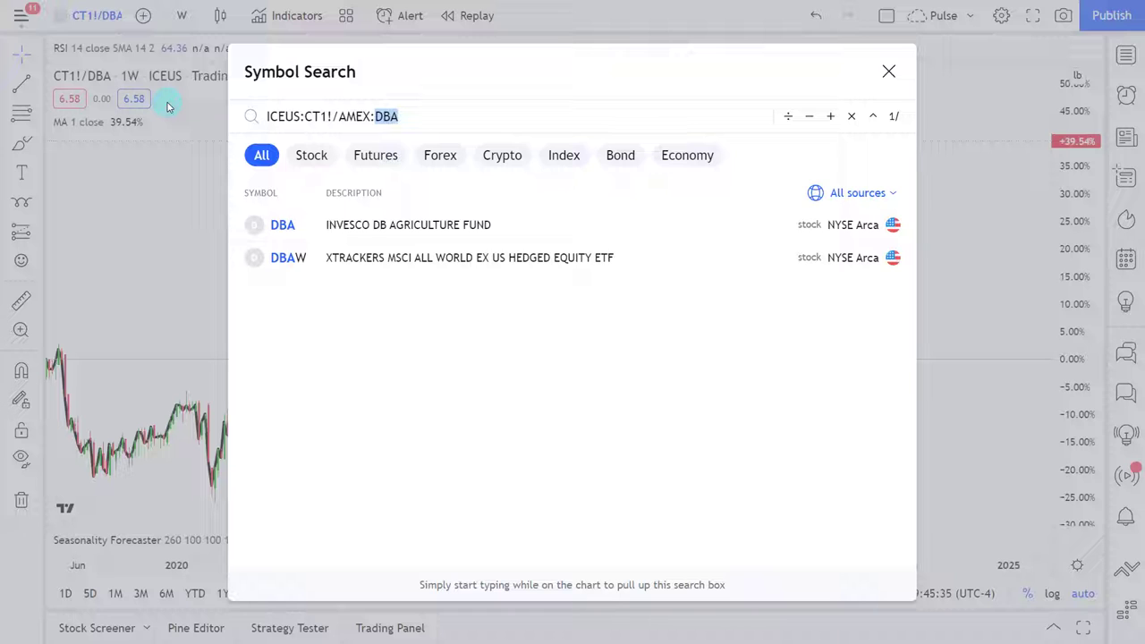
{"action": "key", "text": "Left"}
{"action": "key", "text": "BackSpace"}
{"action": "key", "text": "BackSpace"}
{"action": "key", "text": "BackSpace"}
{"action": "key", "text": "BackSpace"}
{"action": "key", "text": "BackSpace"}
{"action": "key", "text": "BackSpace"}
{"action": "key", "text": "BackSpace"}
{"action": "key", "text": "BackSpace"}
{"action": "key", "text": "BackSpace"}
{"action": "key", "text": "BackSpace"}
{"action": "key", "text": "BackSpace"}
{"action": "key", "text": "BackSpace"}
{"action": "key", "text": "BackSpace"}
{"action": "key", "text": "BackSpace"}
{"action": "key", "text": "BackSpace"}
{"action": "key", "text": "BackSpace"}
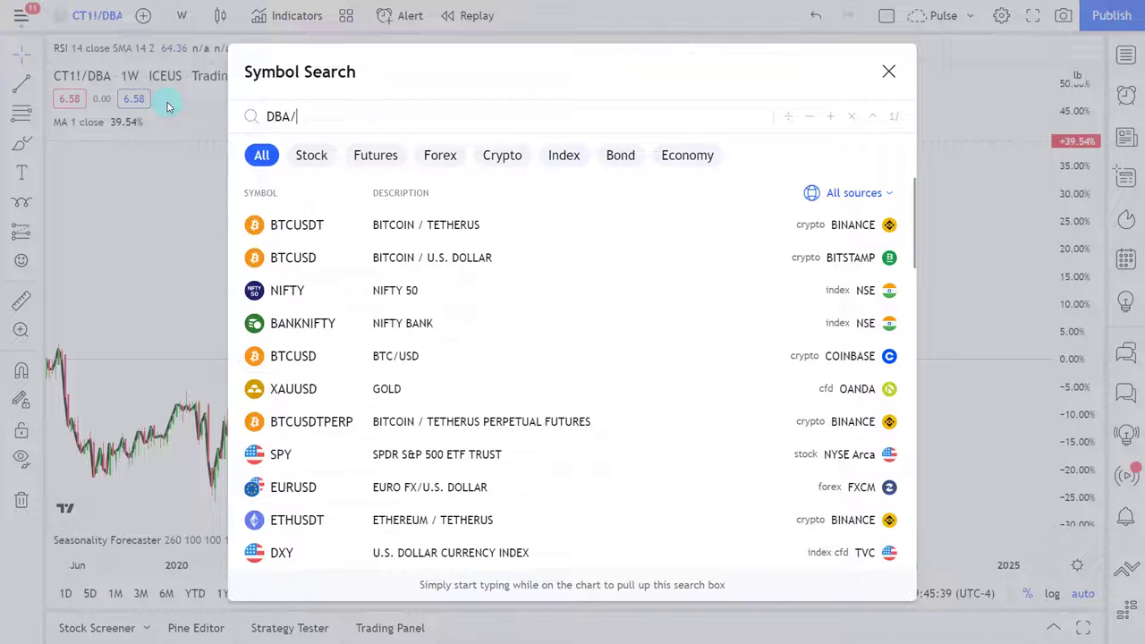
{"action": "type", "text": "SPY"}
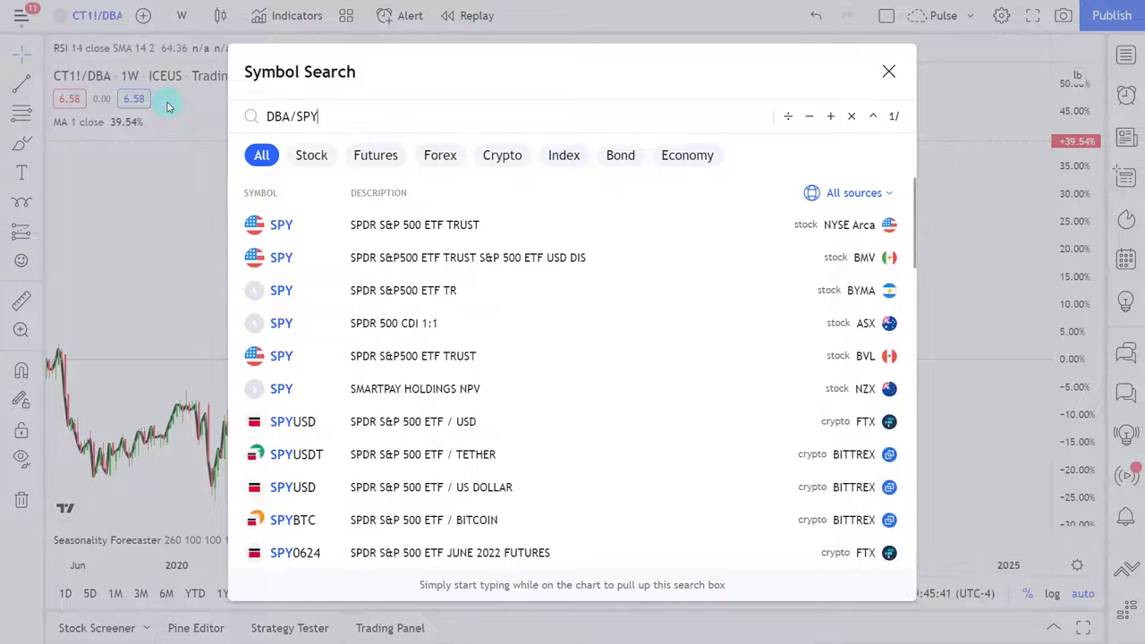
{"action": "key", "text": "Return"}
Zoom and shift the weekly DBA/SPY chart so it starts around 2014
{"action": "scroll", "coordinate": [494, 253], "scroll_direction": "down", "scroll_amount": 5}
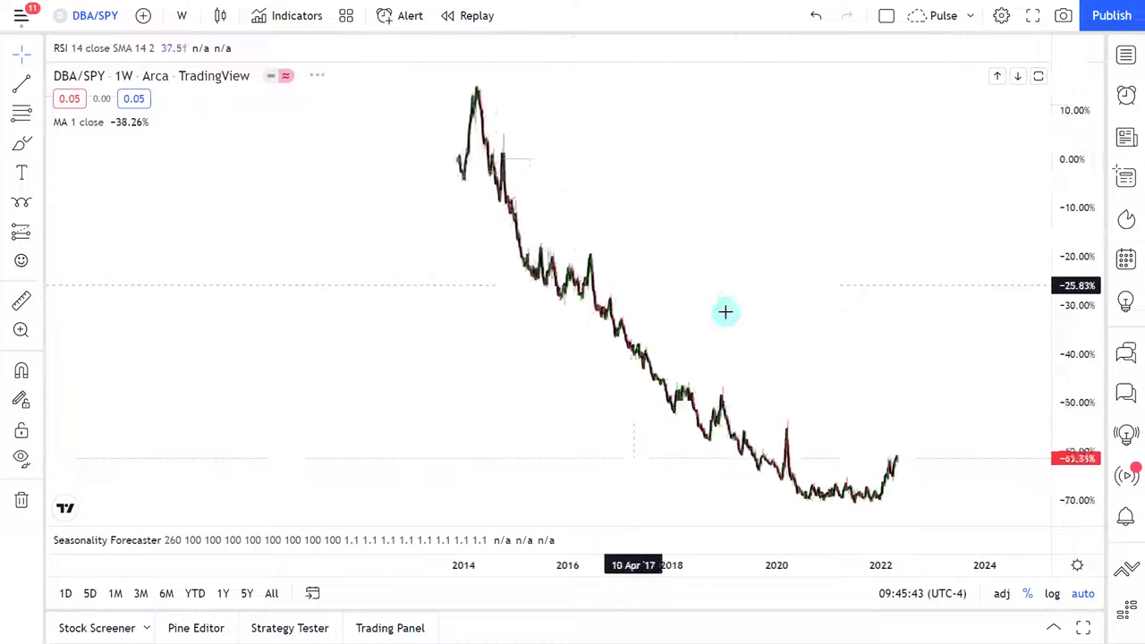
{"action": "scroll", "coordinate": [734, 315], "scroll_direction": "up", "scroll_amount": 3}
{"action": "left_click_drag", "start_coordinate": [604, 309], "coordinate": [717, 305]}
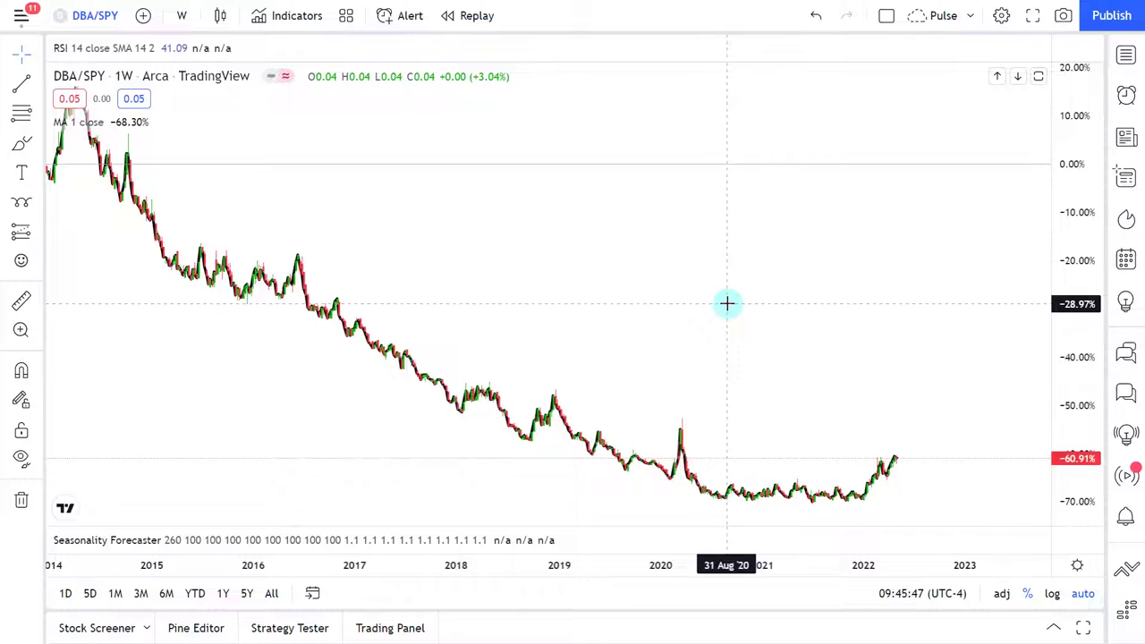
Annotate the falling DBA/SPY trend with a blue highlight and arrow, then clear the annotations
{"action": "key", "text": "ctrl+alt+g"}
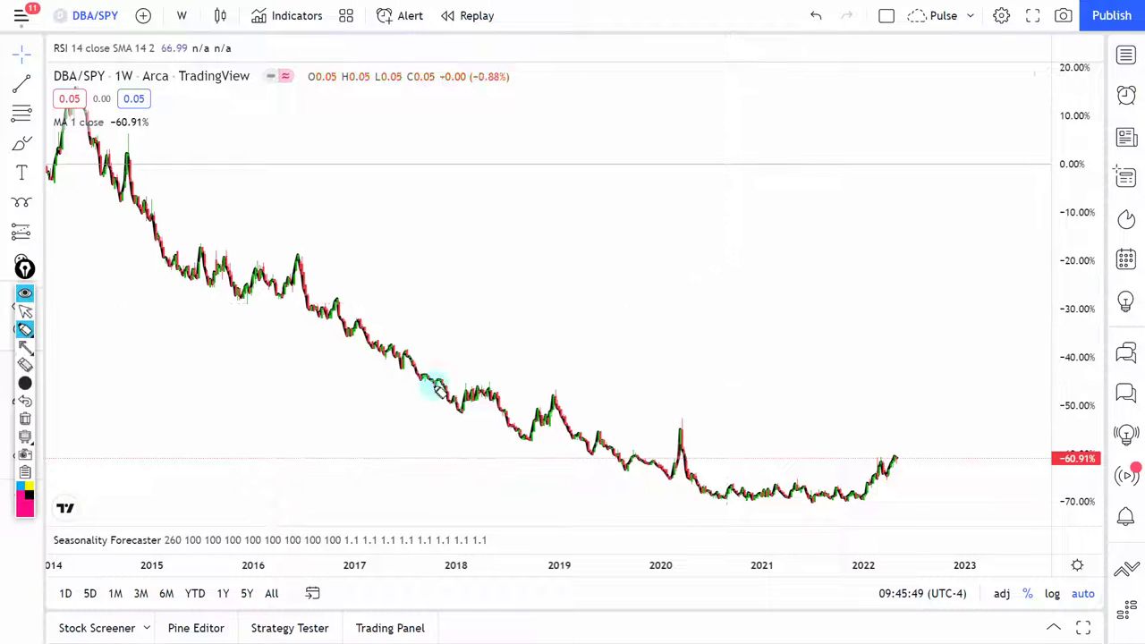
{"action": "left_click", "coordinate": [23, 474]}
{"action": "mouse_move", "coordinate": [234, 168]}
{"action": "left_mouse_down"}
{"action": "mouse_move", "coordinate": [382, 315]}
{"action": "mouse_move", "coordinate": [750, 446]}
{"action": "mouse_move", "coordinate": [1027, 434]}
{"action": "mouse_move", "coordinate": [1141, 362]}
{"action": "left_mouse_up"}
{"action": "mouse_move", "coordinate": [788, 363]}
{"action": "left_mouse_down"}
{"action": "mouse_move", "coordinate": [800, 184]}
{"action": "mouse_move", "coordinate": [760, 201]}
{"action": "left_mouse_up"}
{"action": "left_click_drag", "start_coordinate": [1030, 121], "coordinate": [1045, 273]}
{"action": "key", "text": "ctrl+alt+g"}
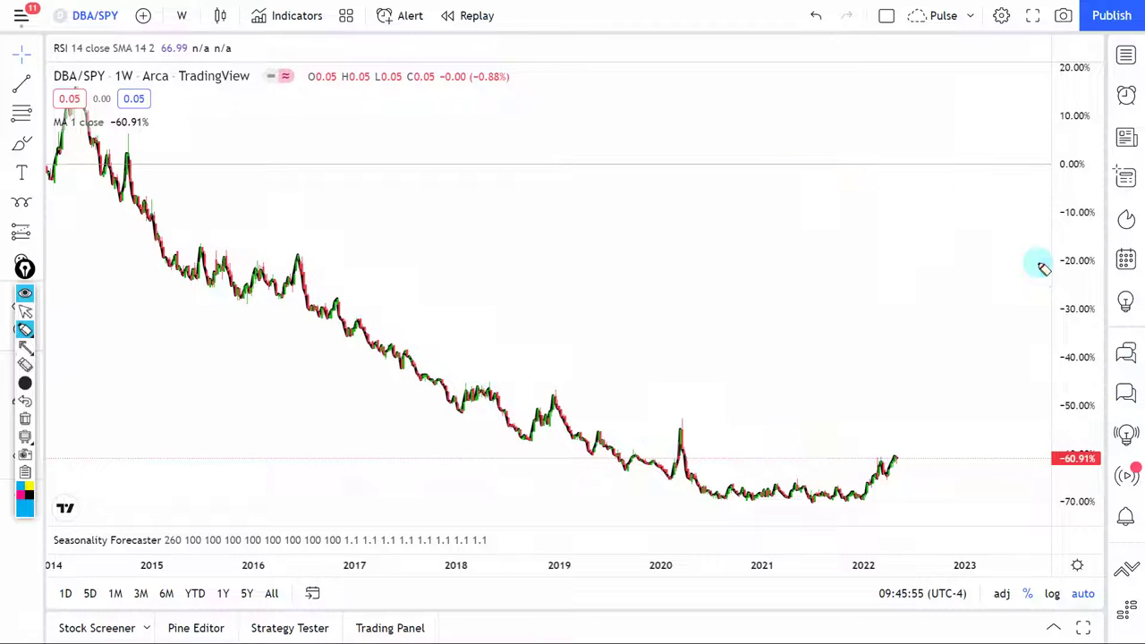
Expand the collapsed RSI pane and pan the chart to leave room after the latest bars
{"action": "scroll", "coordinate": [869, 350], "scroll_direction": "up", "scroll_amount": 10}
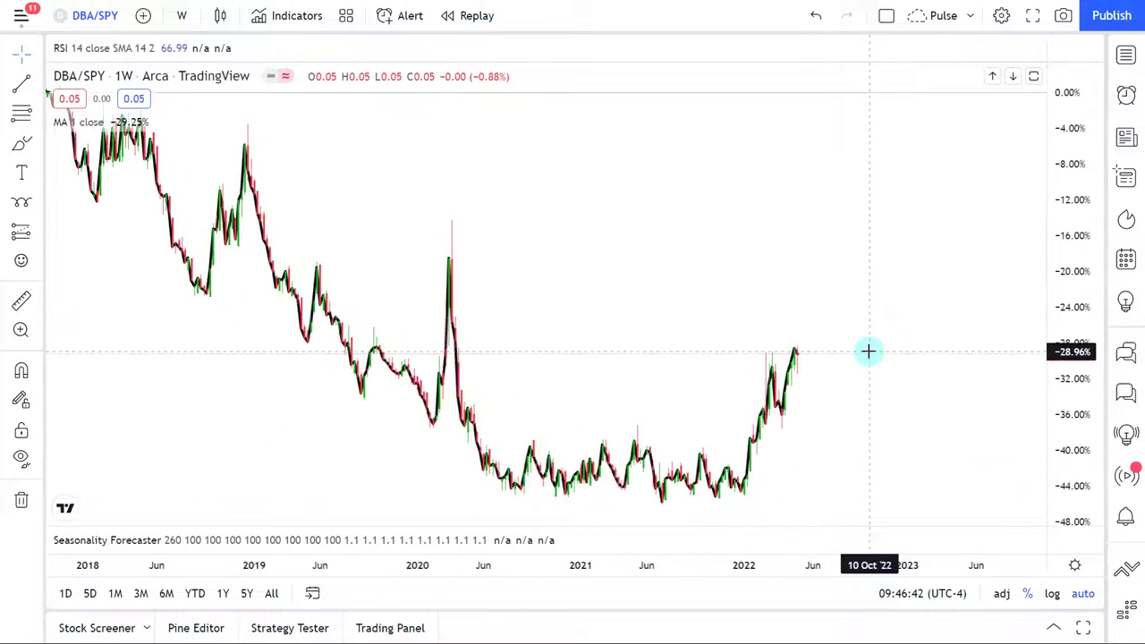
{"action": "scroll", "coordinate": [928, 401], "scroll_direction": "down", "scroll_amount": 5}
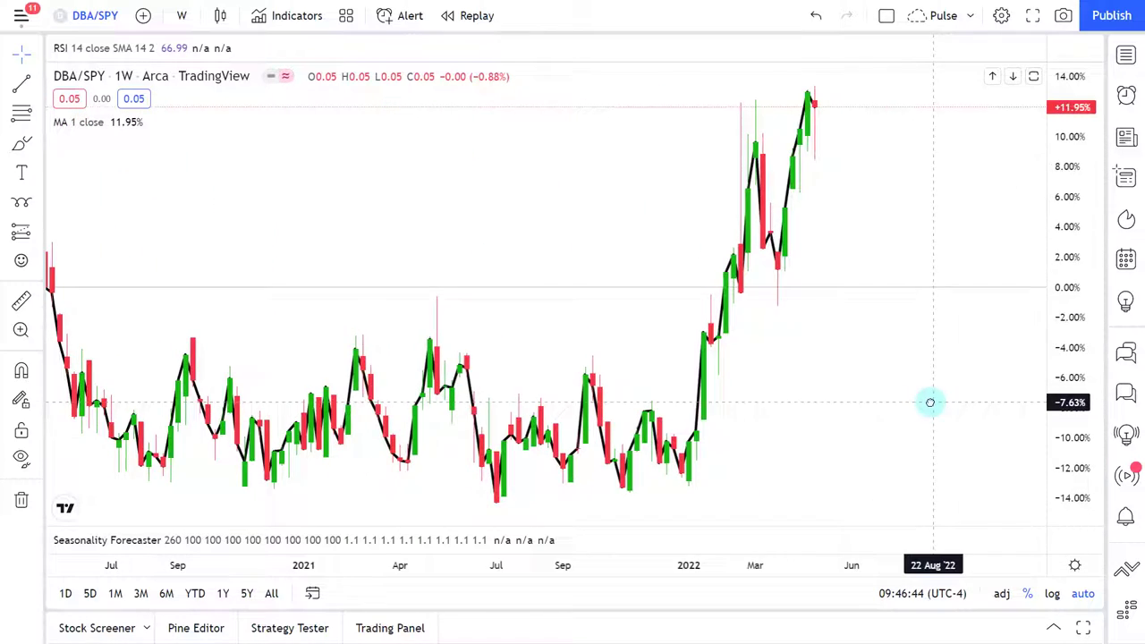
{"action": "scroll", "coordinate": [927, 402], "scroll_direction": "down", "scroll_amount": 5}
{"action": "left_click", "coordinate": [1013, 57]}
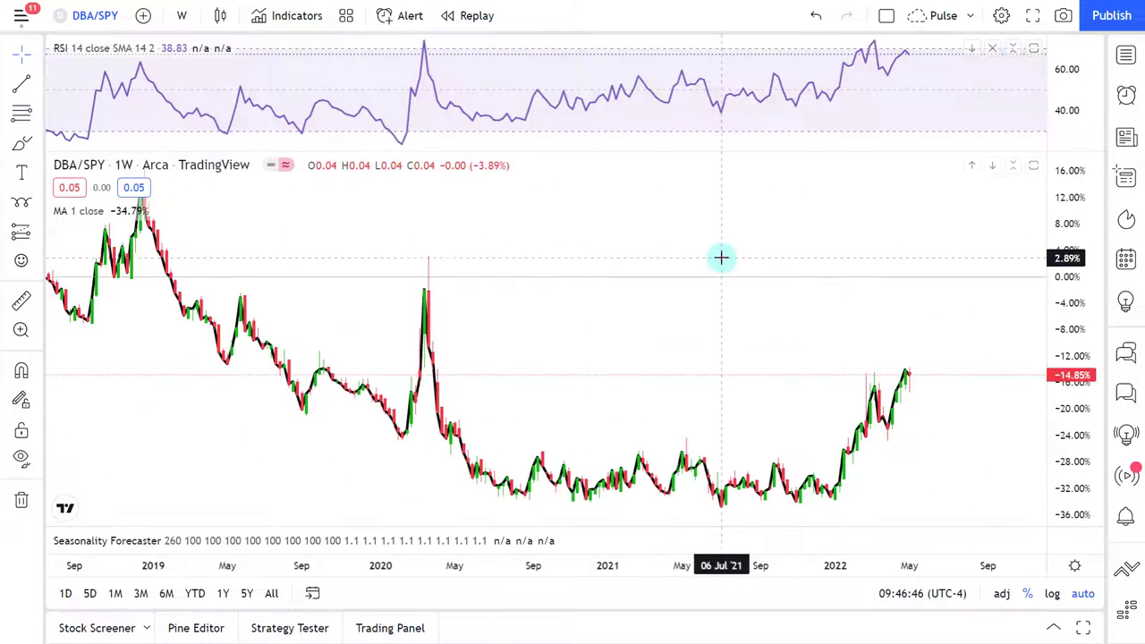
{"action": "scroll", "coordinate": [723, 257], "scroll_direction": "down", "scroll_amount": 6}
{"action": "left_click_drag", "start_coordinate": [909, 294], "coordinate": [695, 301]}
Review the long-term DBA/SPY history, collapse the RSI pane, and focus the chart on 2016–2022
{"action": "scroll", "coordinate": [697, 300], "scroll_direction": "down", "scroll_amount": 5}
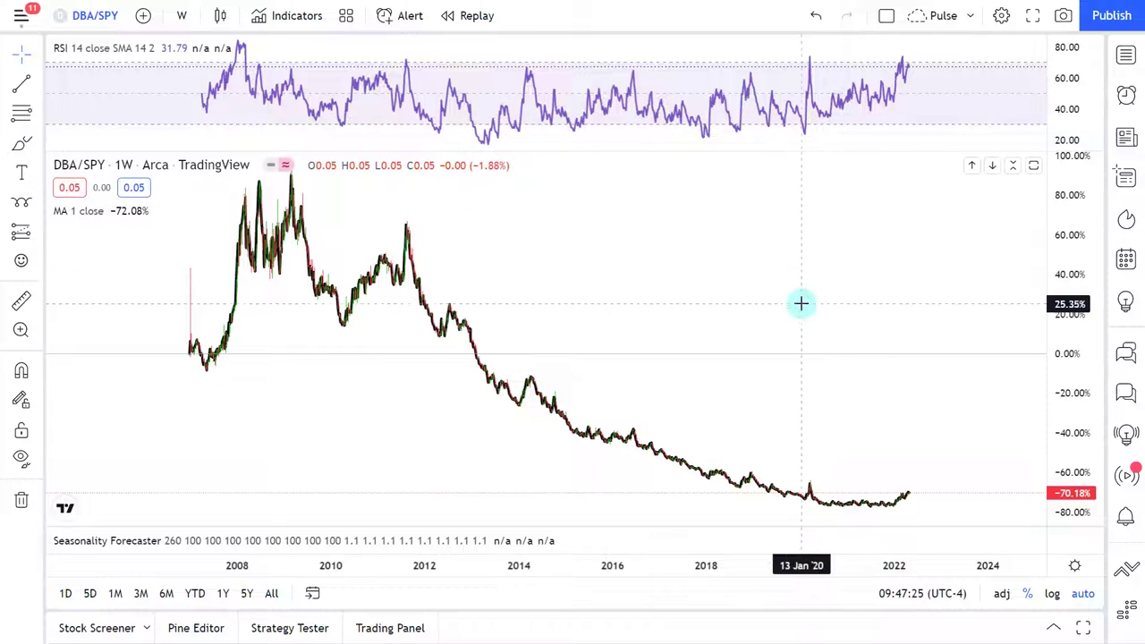
{"action": "scroll", "coordinate": [794, 334], "scroll_direction": "up", "scroll_amount": 3}
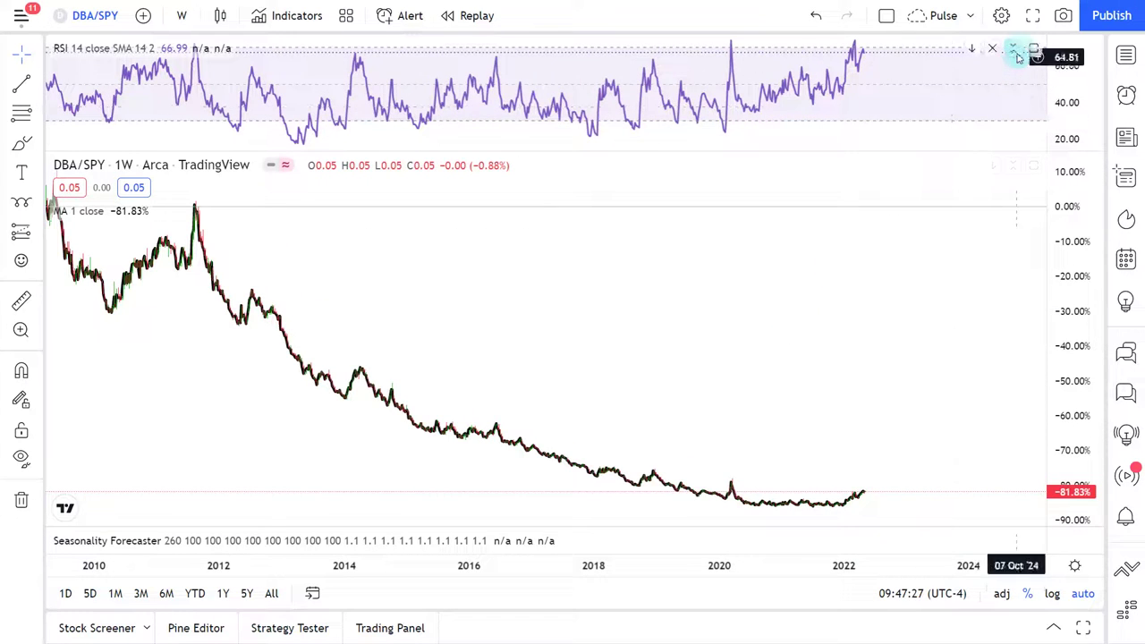
{"action": "left_click", "coordinate": [1016, 49]}
{"action": "scroll", "coordinate": [808, 273], "scroll_direction": "down", "scroll_amount": 4}
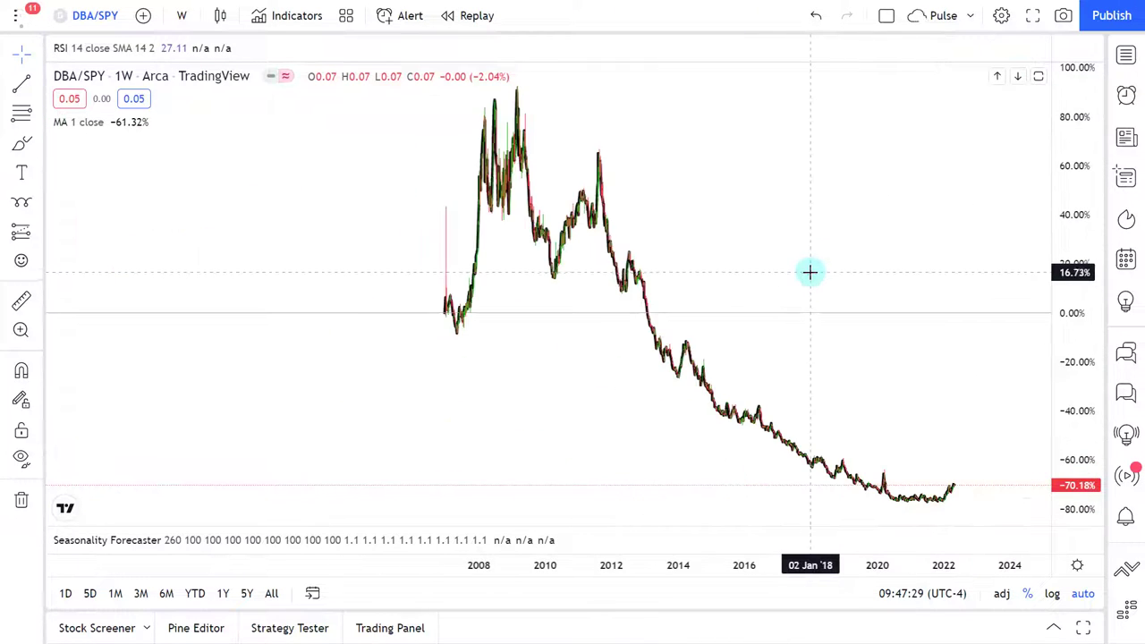
{"action": "scroll", "coordinate": [820, 284], "scroll_direction": "up", "scroll_amount": 6}
{"action": "scroll", "coordinate": [805, 295], "scroll_direction": "down", "scroll_amount": 2}
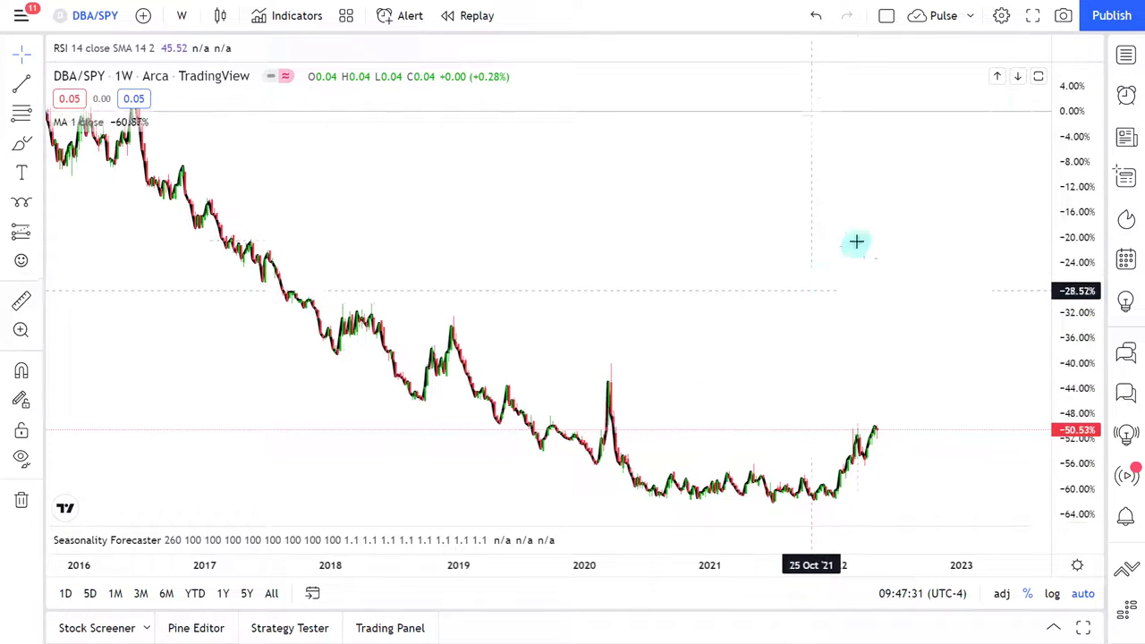
Switch the DBA/SPY chart from weekly to 1-day bars and zoom to review the Seasonality Forecaster pane
{"action": "left_click", "coordinate": [182, 15]}
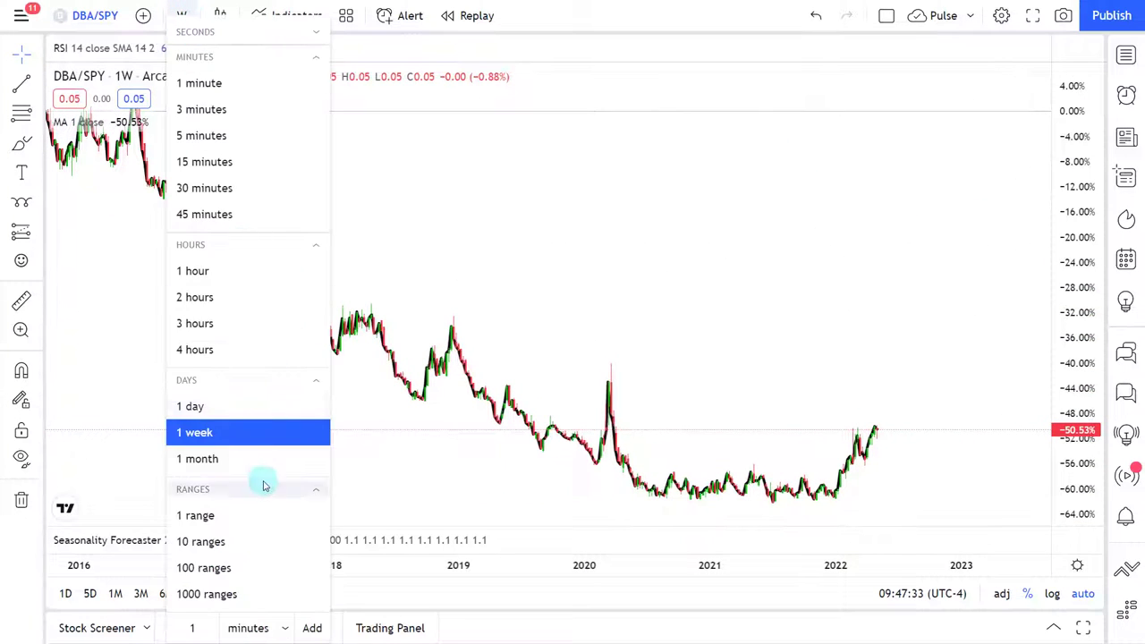
{"action": "left_click", "coordinate": [248, 404]}
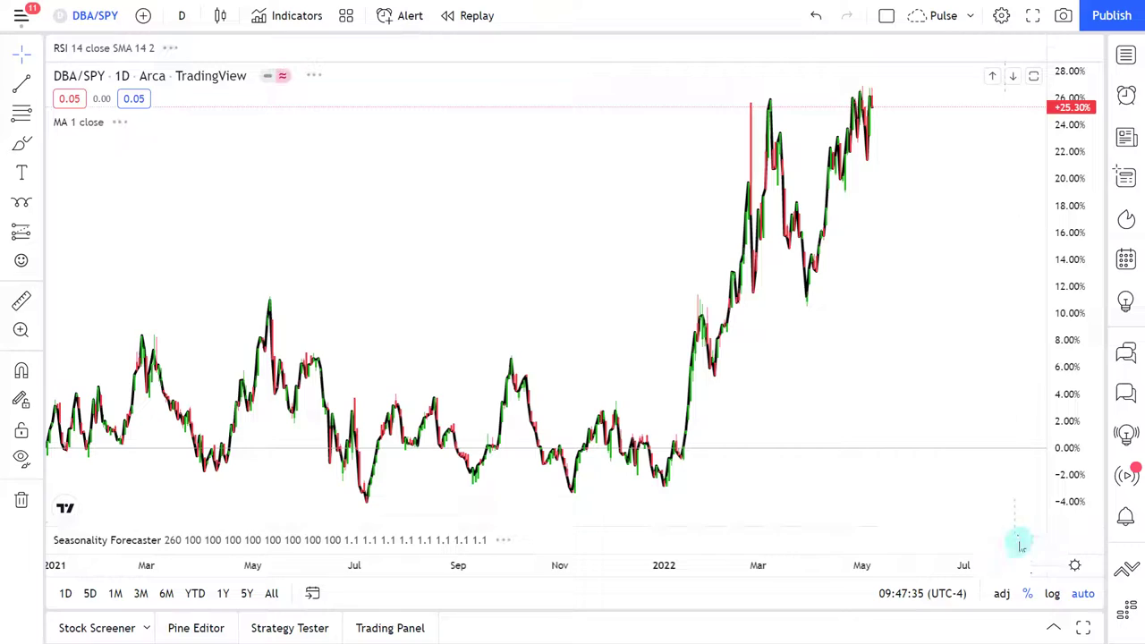
{"action": "scroll", "coordinate": [913, 260], "scroll_direction": "up", "scroll_amount": 6}
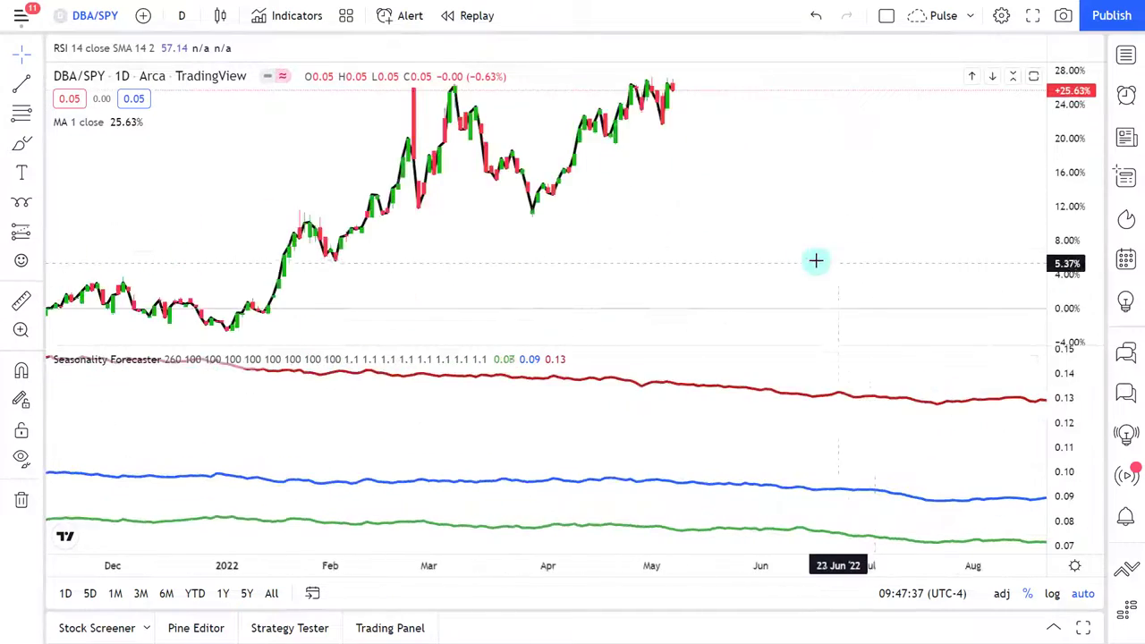
{"action": "scroll", "coordinate": [544, 186], "scroll_direction": "down", "scroll_amount": 8}
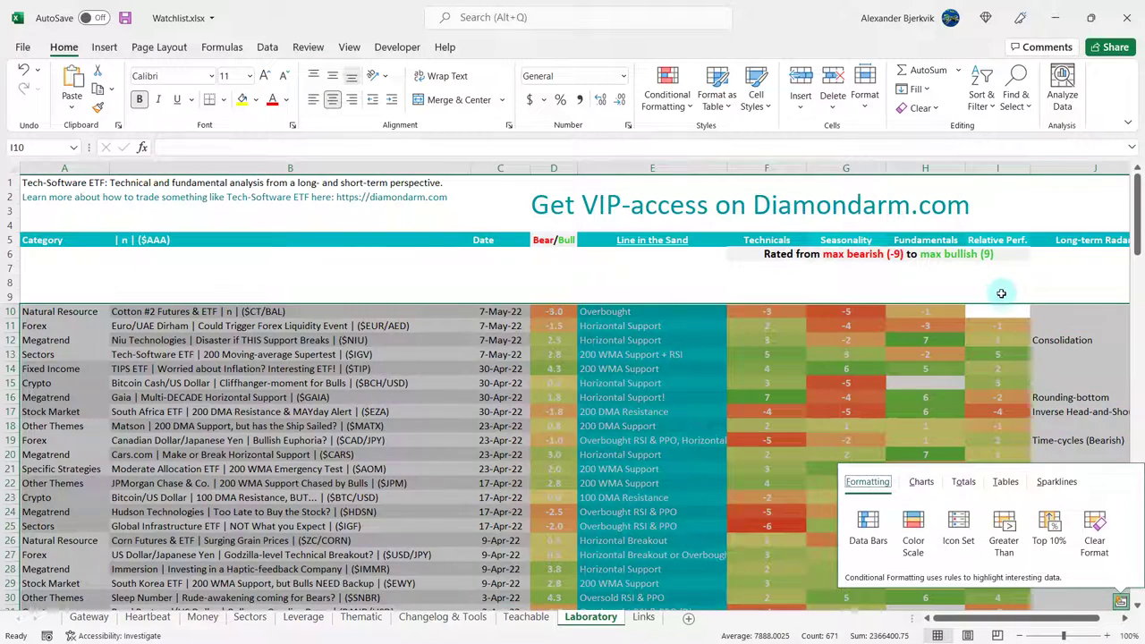
Enter -3 as the Cotton #2 Relative Perf. score in cell I10
{"action": "left_click", "coordinate": [1001, 297]}
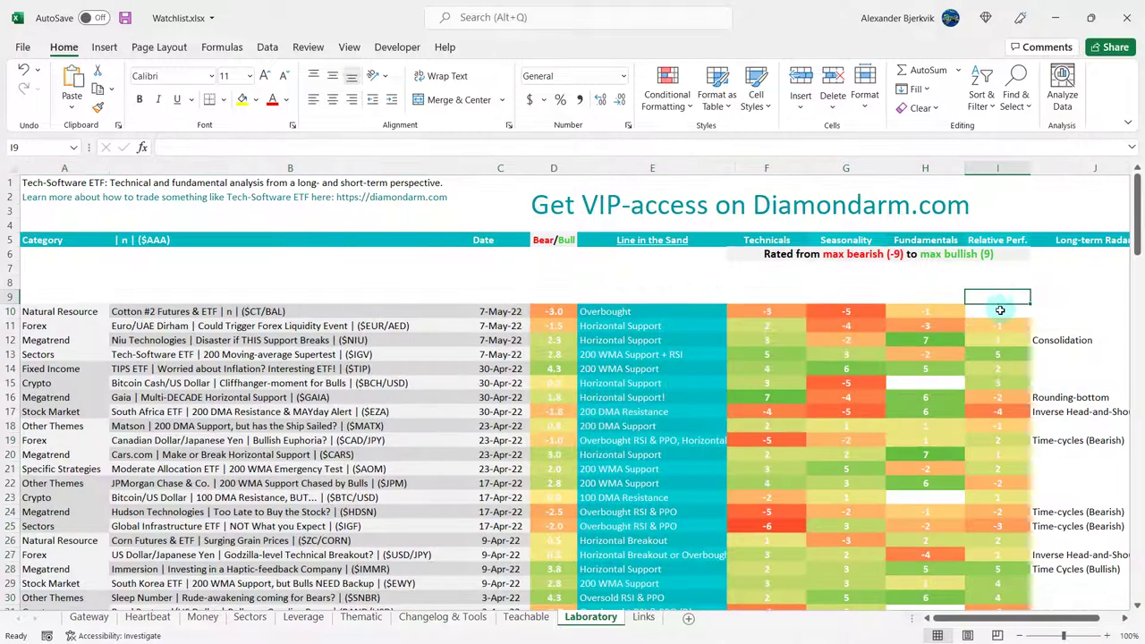
{"action": "left_click", "coordinate": [1001, 309]}
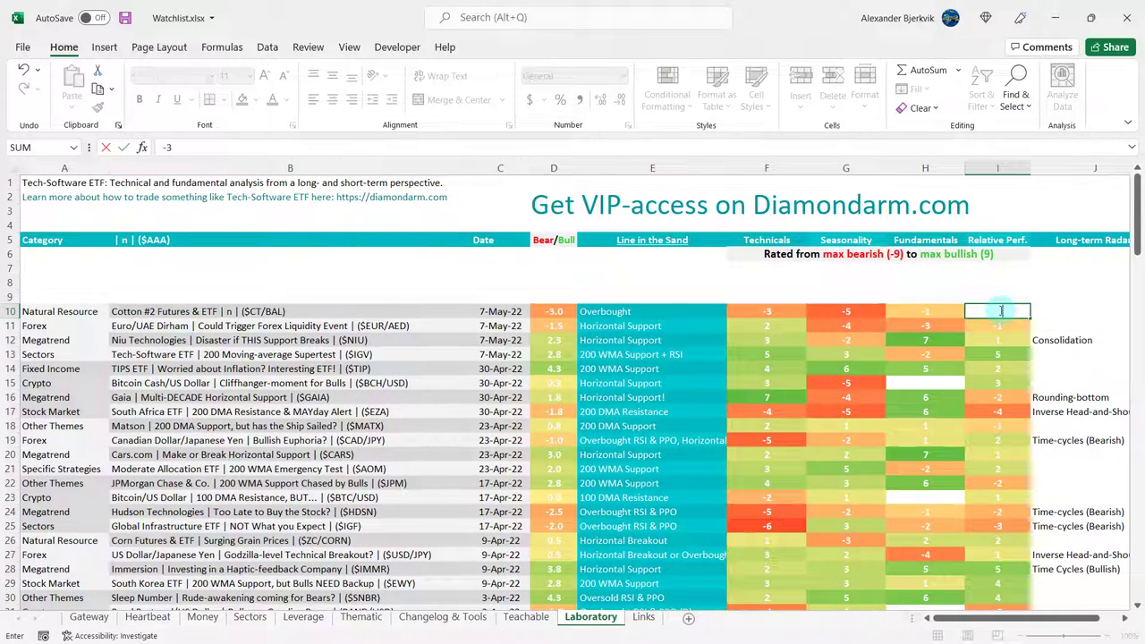
{"action": "left_click", "coordinate": [1000, 301]}
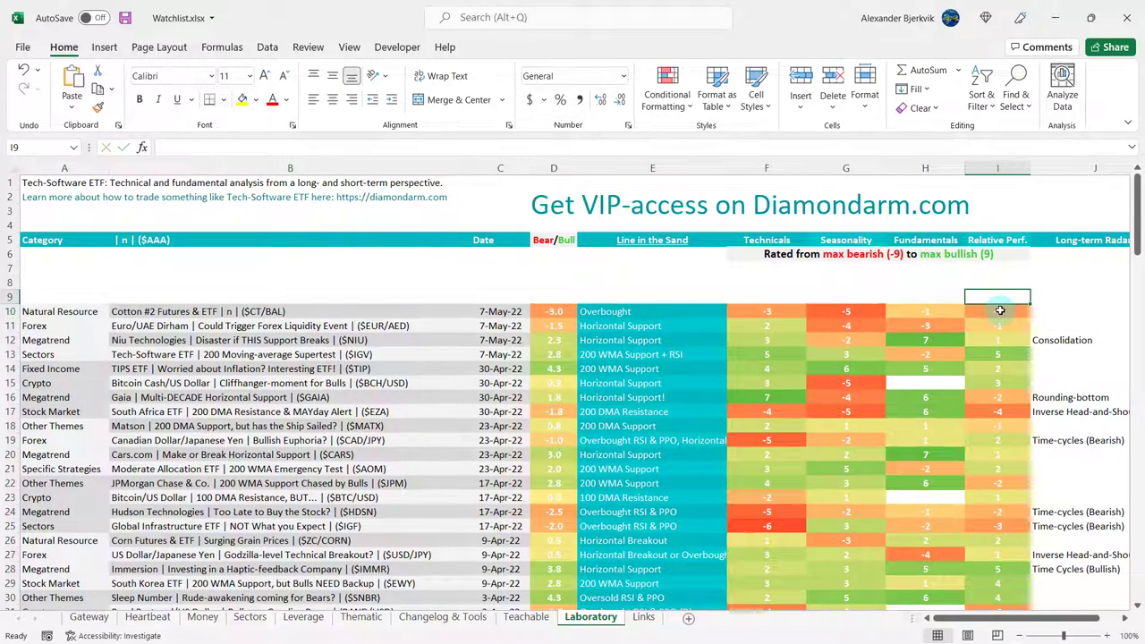
Check the Bear/Bull AVERAGE formula in D10 showing -3.0 and the Overbought entry in E10
{"action": "left_click", "coordinate": [599, 281]}
{"action": "left_click", "coordinate": [555, 282]}
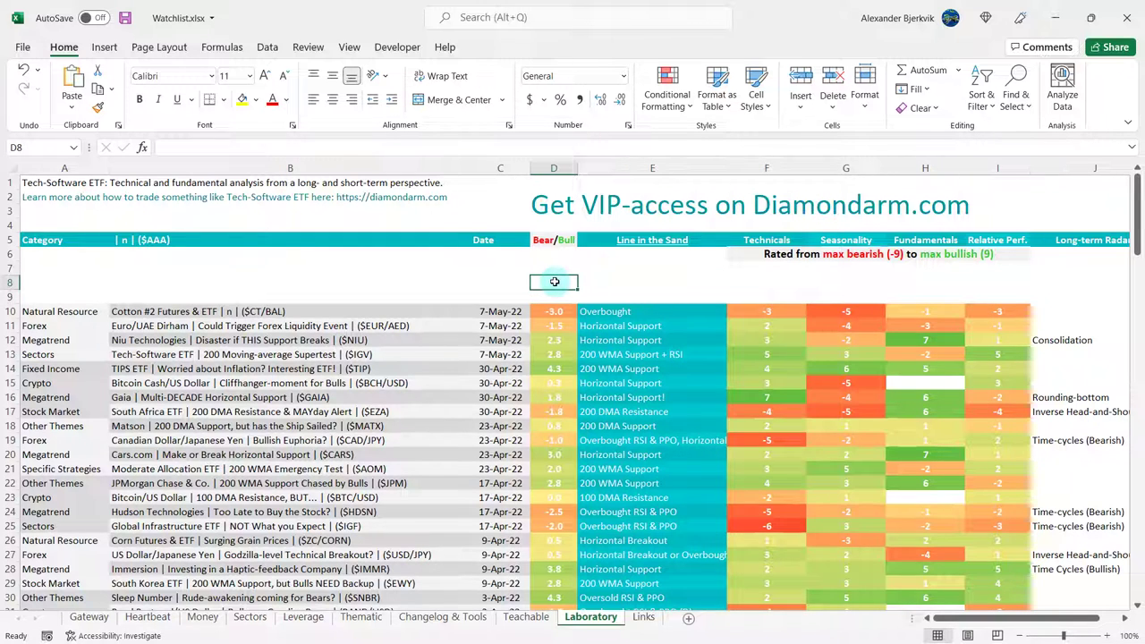
{"action": "left_click", "coordinate": [554, 311]}
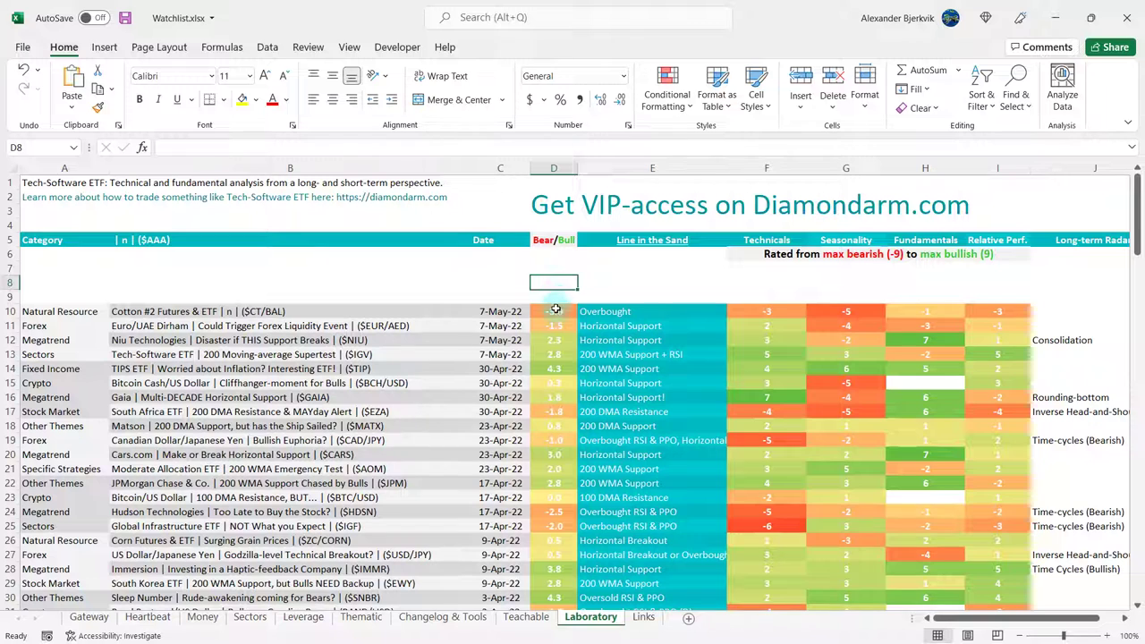
{"action": "left_click", "coordinate": [497, 270]}
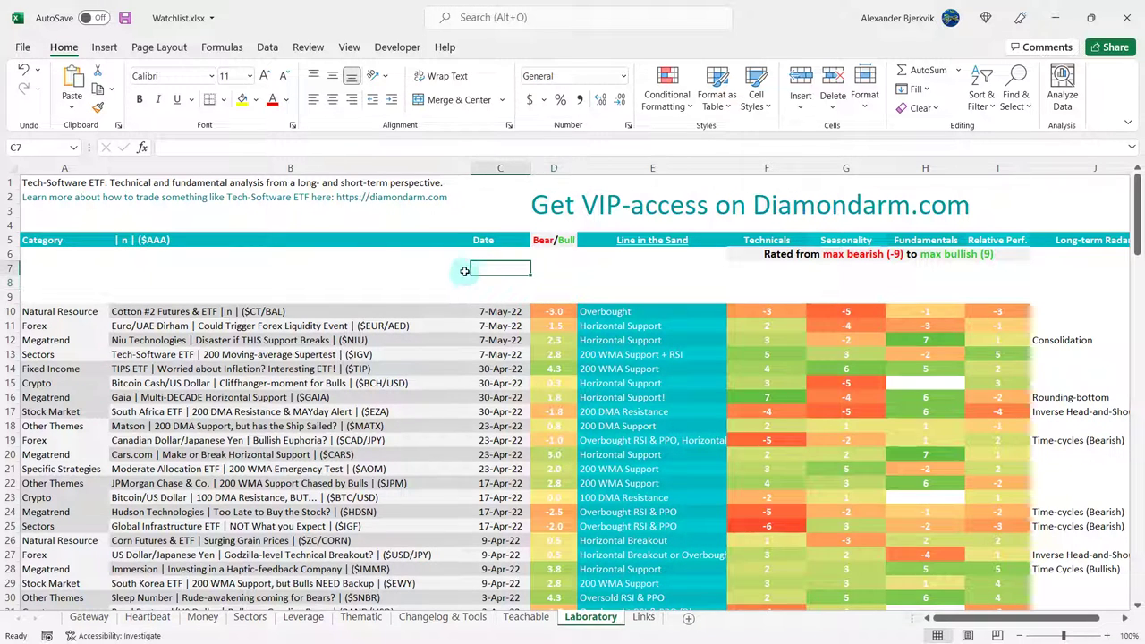
{"action": "left_click", "coordinate": [433, 276]}
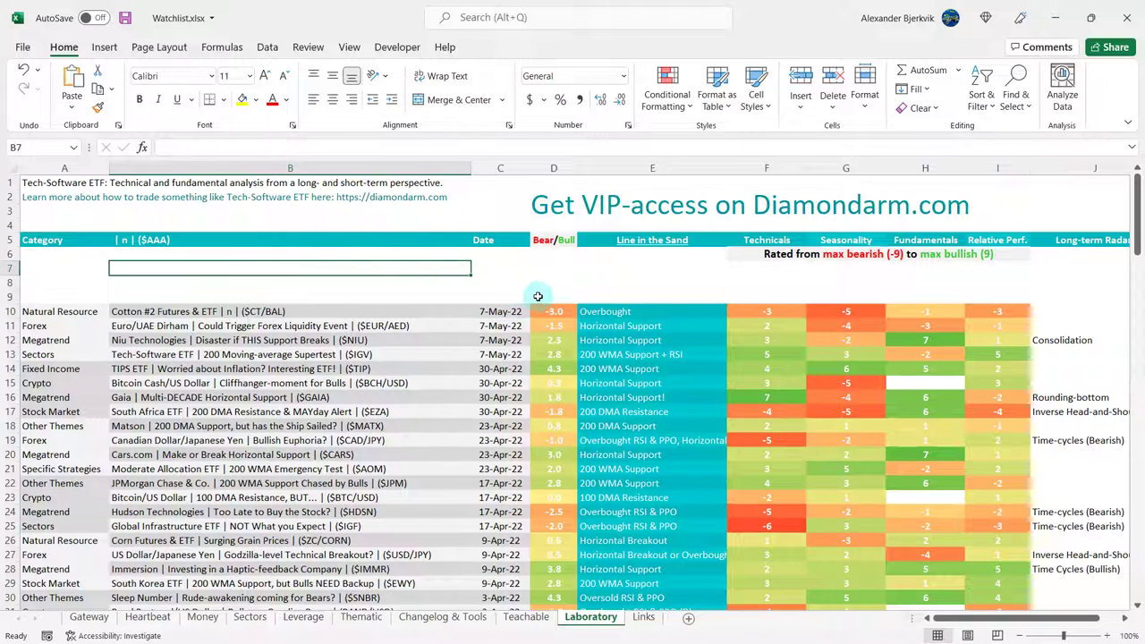
{"action": "left_click", "coordinate": [613, 309]}
{"action": "left_click", "coordinate": [637, 280]}
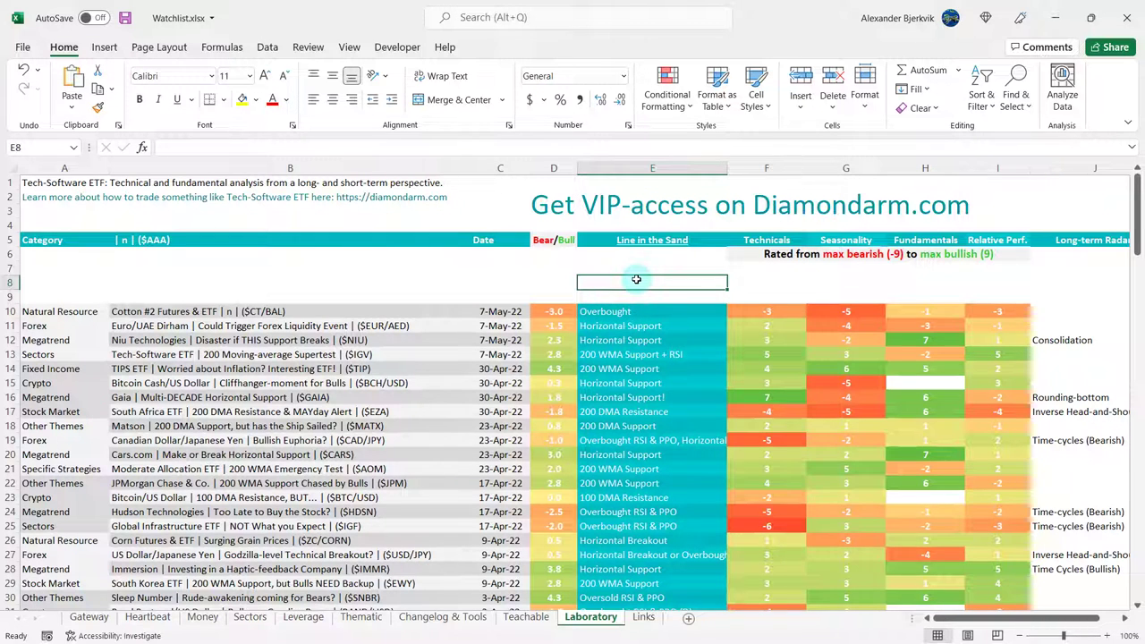
{"action": "key", "text": "Up"}
{"action": "key", "text": "Up"}
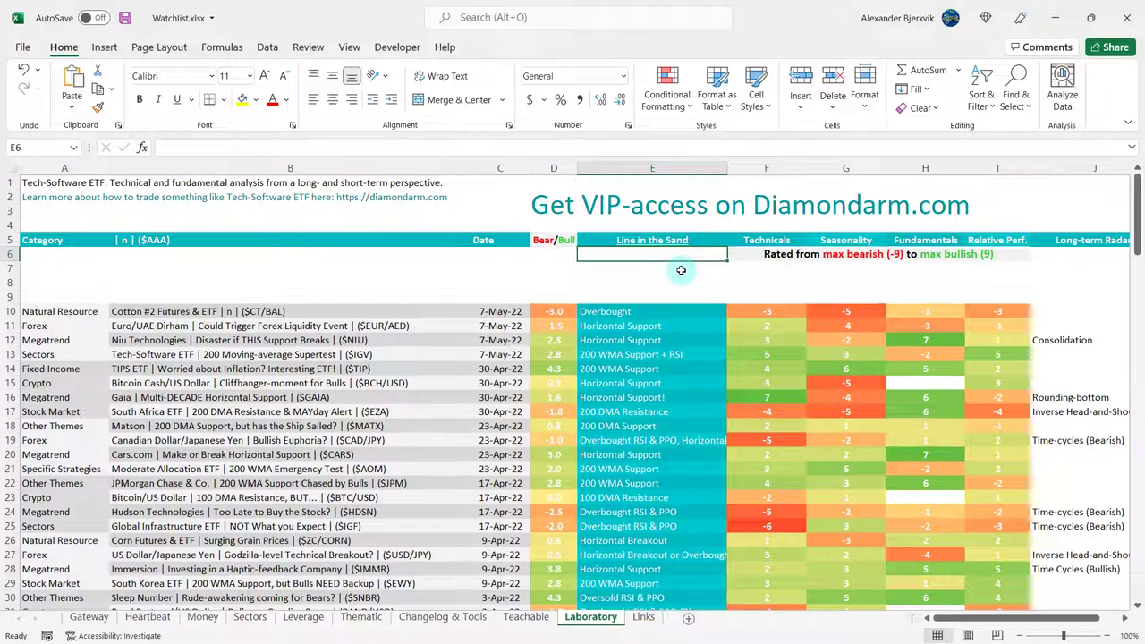
{"action": "left_click", "coordinate": [648, 267]}
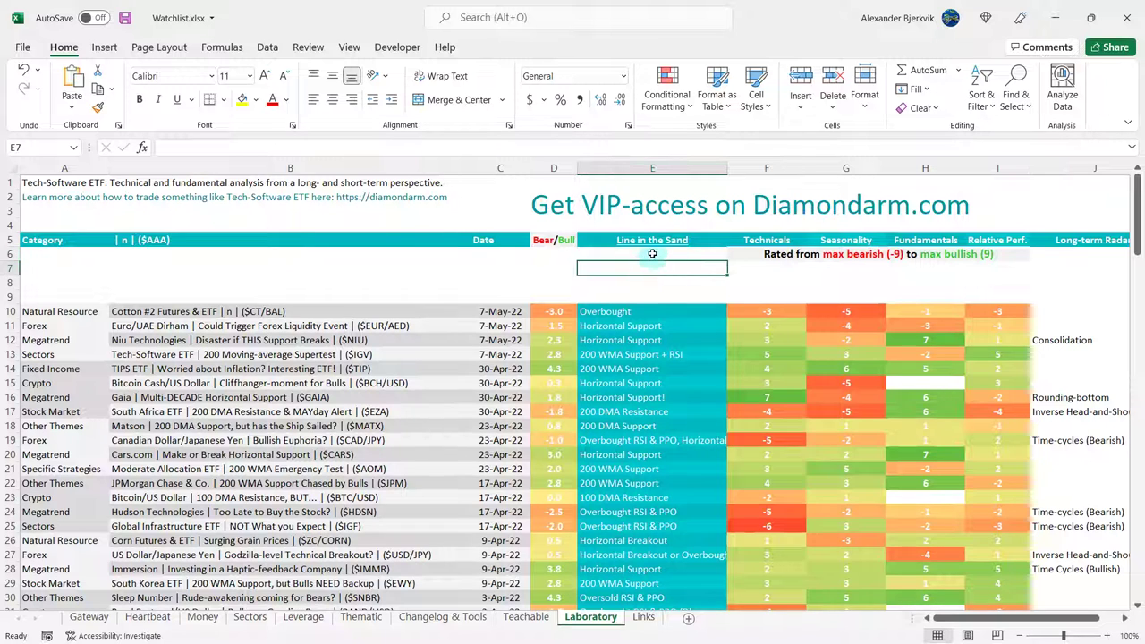
{"action": "left_click", "coordinate": [652, 254]}
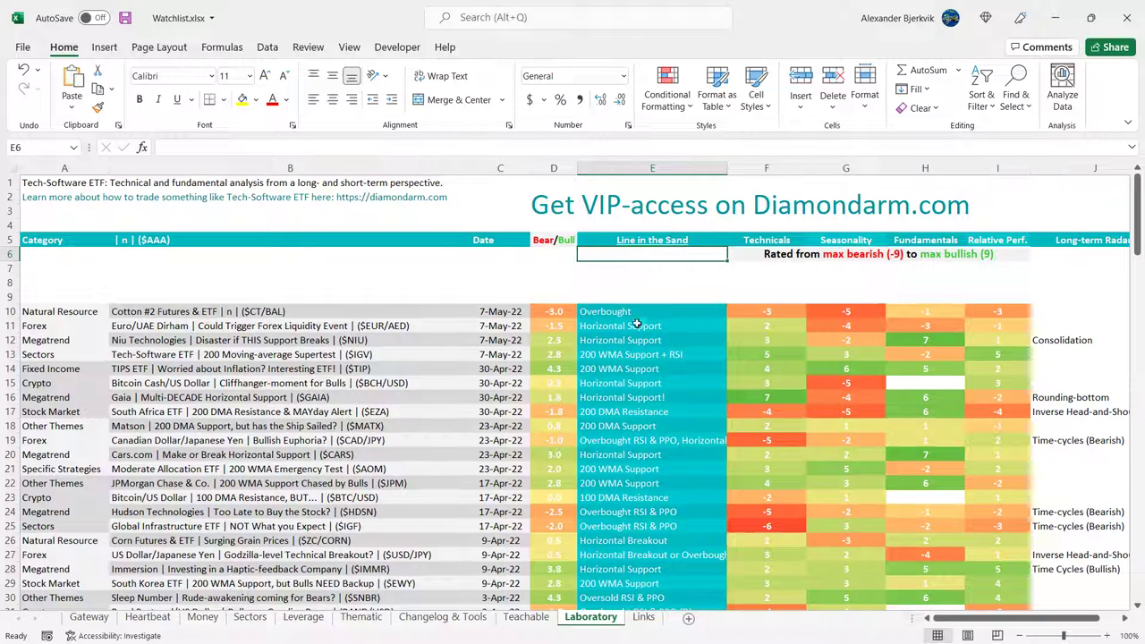
{"action": "left_click", "coordinate": [673, 281]}
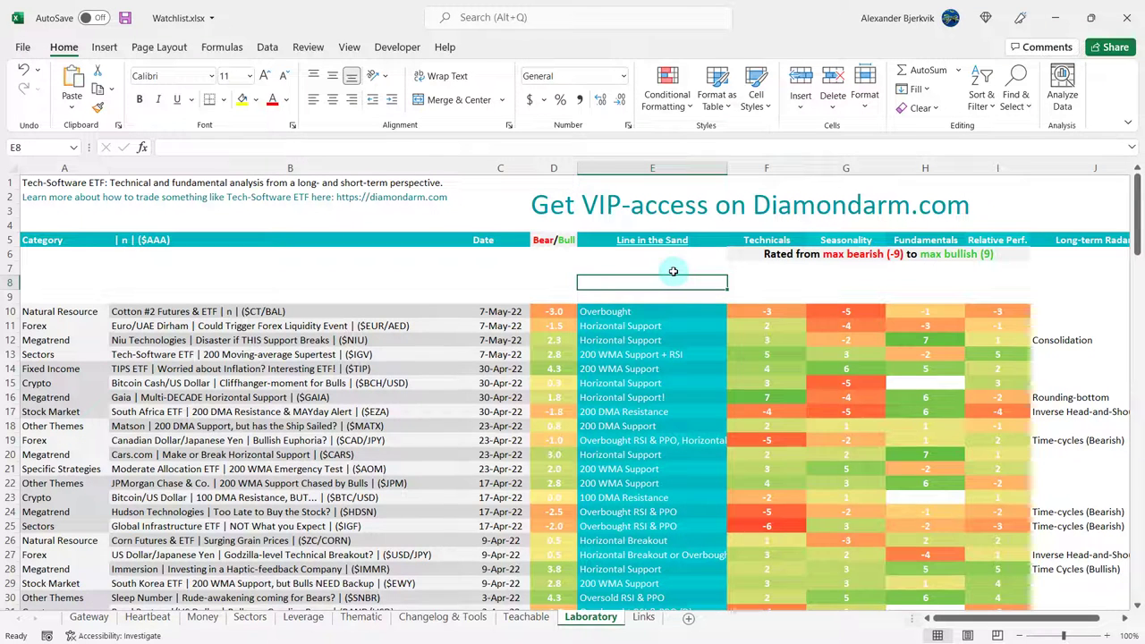
{"action": "left_click", "coordinate": [665, 265]}
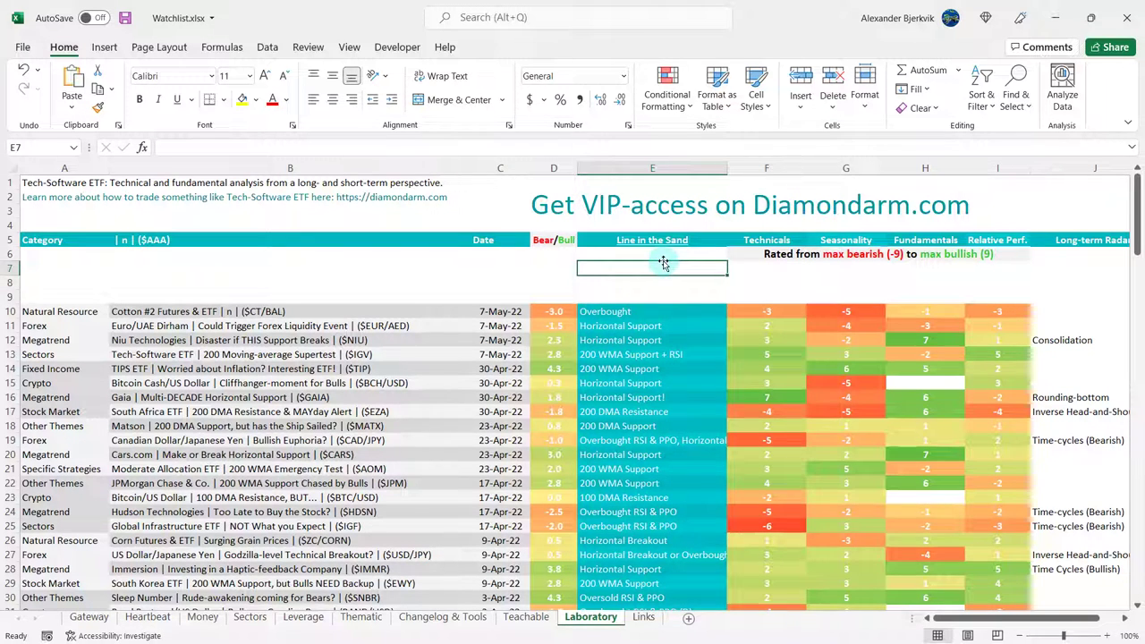